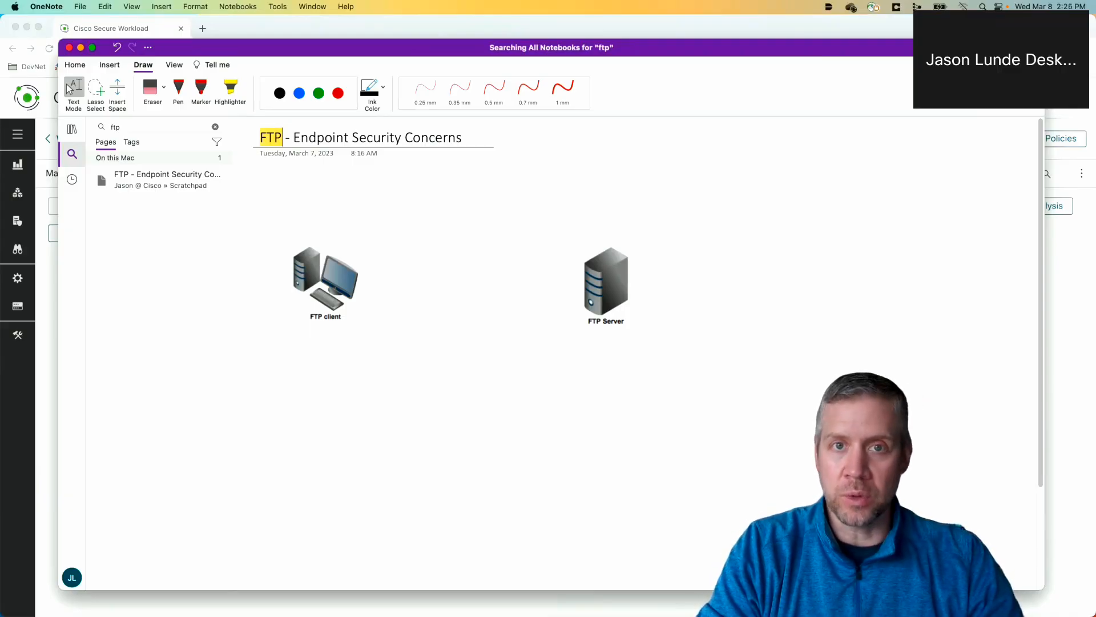
# In red marker ink, draw an arrow from the FTP client to the FTP Server and label it 21.
pyautogui.click(201, 89)
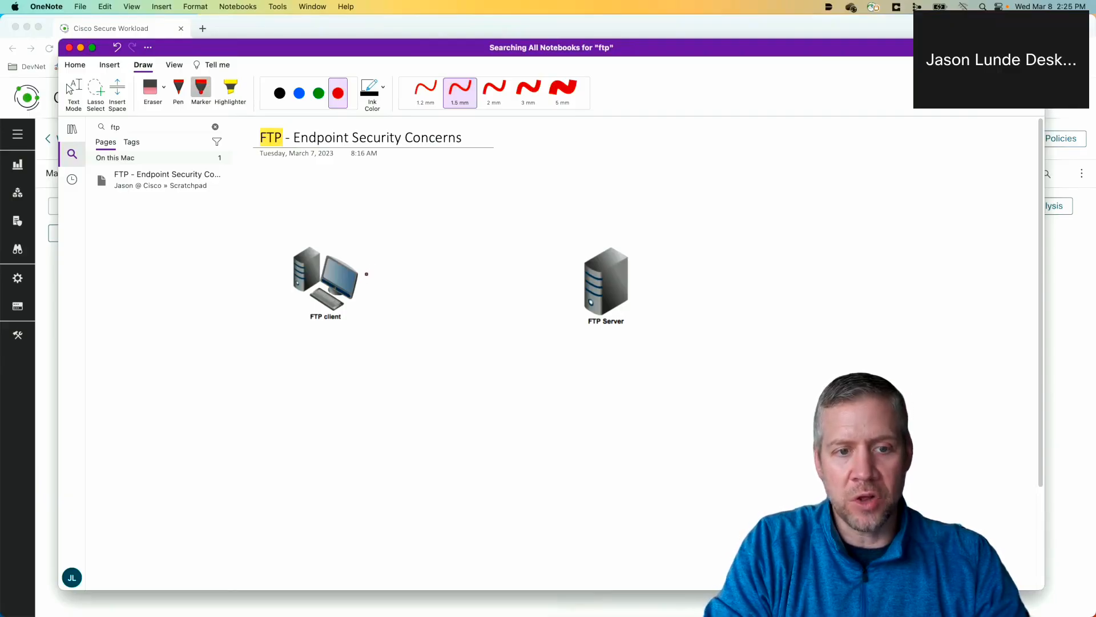
pyautogui.moveTo(366, 274)
pyautogui.mouseDown()
pyautogui.moveTo(404, 261)
pyautogui.moveTo(543, 257)
pyautogui.moveTo(538, 297)
pyautogui.mouseUp()
pyautogui.moveTo(512, 217); pyautogui.dragTo(549, 237)
pyautogui.click(71, 87)
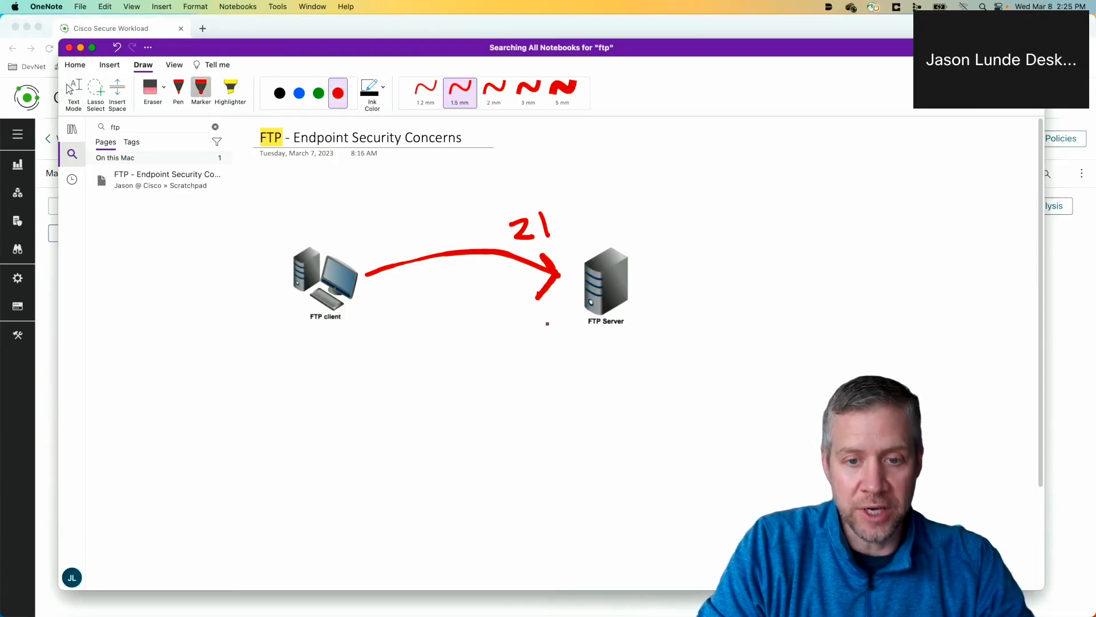
# Draw a return arrow from the server and a second client arrow, and handwrite the 65xx port label.
pyautogui.moveTo(547, 323)
pyautogui.mouseDown()
pyautogui.moveTo(399, 337)
pyautogui.moveTo(408, 355)
pyautogui.moveTo(404, 317)
pyautogui.mouseUp()
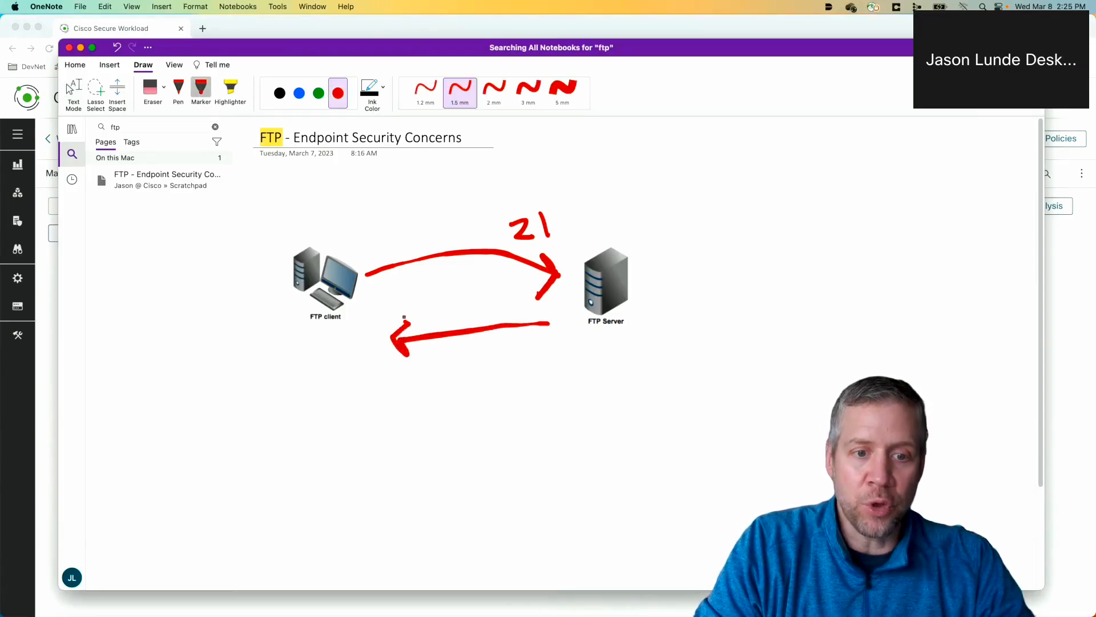
pyautogui.moveTo(375, 403)
pyautogui.mouseDown()
pyautogui.moveTo(549, 369)
pyautogui.moveTo(517, 362)
pyautogui.moveTo(551, 370)
pyautogui.moveTo(543, 398)
pyautogui.mouseUp()
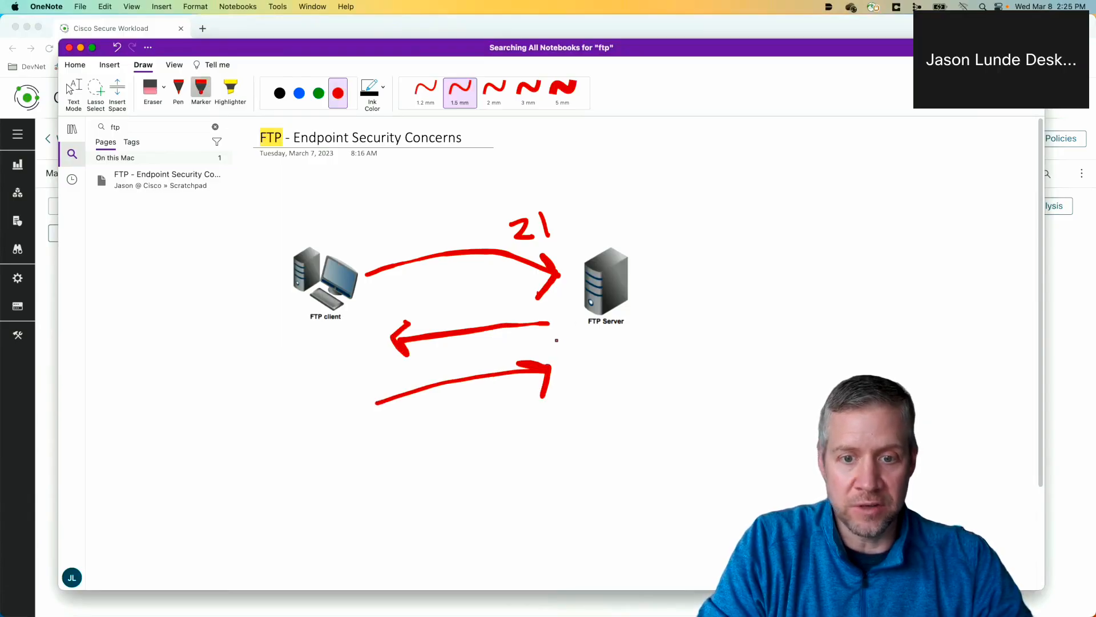
pyautogui.moveTo(565, 344)
pyautogui.mouseDown()
pyautogui.moveTo(571, 369)
pyautogui.moveTo(563, 359)
pyautogui.mouseUp()
pyautogui.moveTo(584, 343)
pyautogui.mouseDown()
pyautogui.moveTo(598, 341)
pyautogui.moveTo(591, 366)
pyautogui.moveTo(621, 363)
pyautogui.mouseUp()
pyautogui.moveTo(622, 346)
pyautogui.mouseDown()
pyautogui.moveTo(612, 364)
pyautogui.moveTo(638, 359)
pyautogui.mouseUp()
pyautogui.moveTo(641, 341)
pyautogui.mouseDown()
pyautogui.moveTo(628, 360)
pyautogui.moveTo(660, 358)
pyautogui.moveTo(644, 362)
pyautogui.mouseUp()
# Underline the 65xx port label in red ink.
pyautogui.press('Escape')
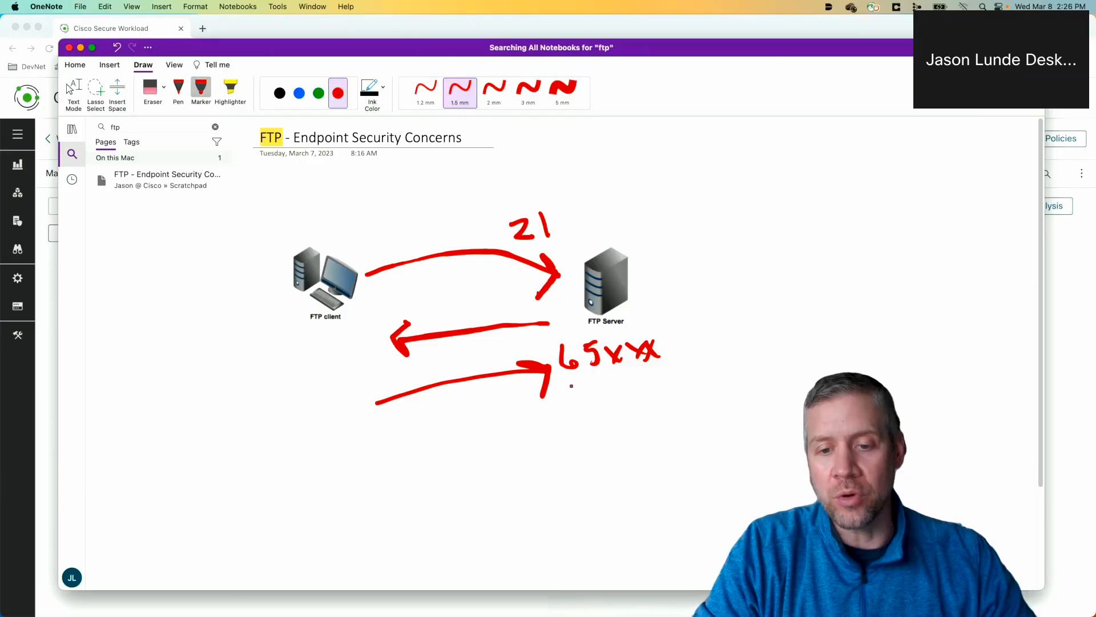
pyautogui.moveTo(572, 391); pyautogui.dragTo(686, 368)
pyautogui.press('Escape')
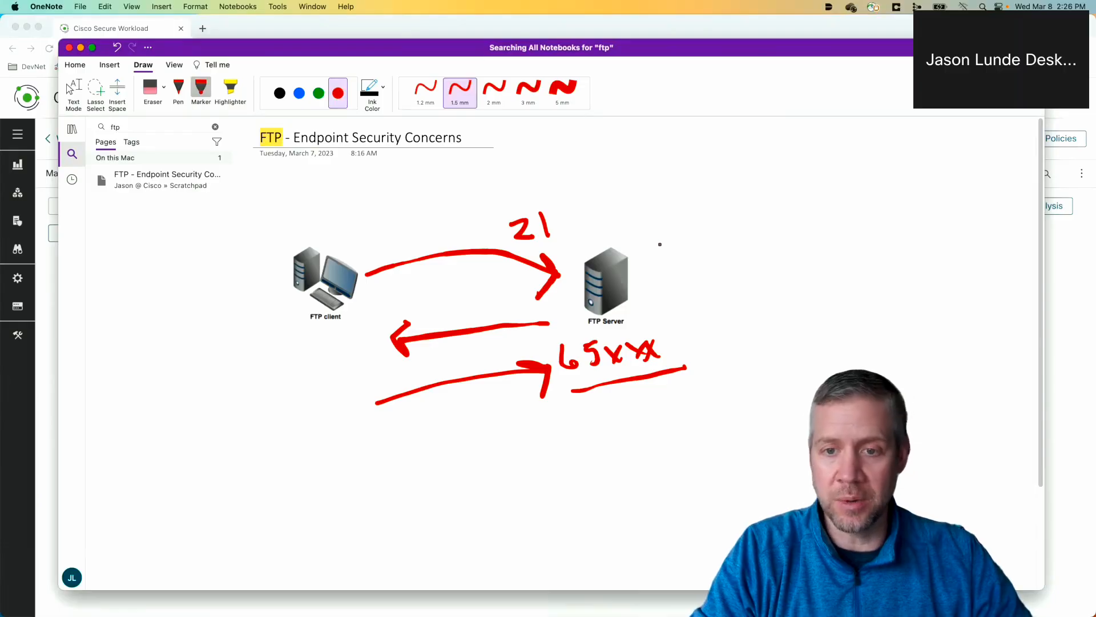
# Handwrite the port range 40000 - 40005 beside the FTP Server.
pyautogui.moveTo(655, 240)
pyautogui.mouseDown()
pyautogui.moveTo(674, 255)
pyautogui.moveTo(667, 264)
pyautogui.moveTo(699, 241)
pyautogui.moveTo(804, 233)
pyautogui.moveTo(829, 249)
pyautogui.mouseUp()
pyautogui.moveTo(848, 234)
pyautogui.mouseDown()
pyautogui.moveTo(901, 230)
pyautogui.moveTo(899, 249)
pyautogui.mouseUp()
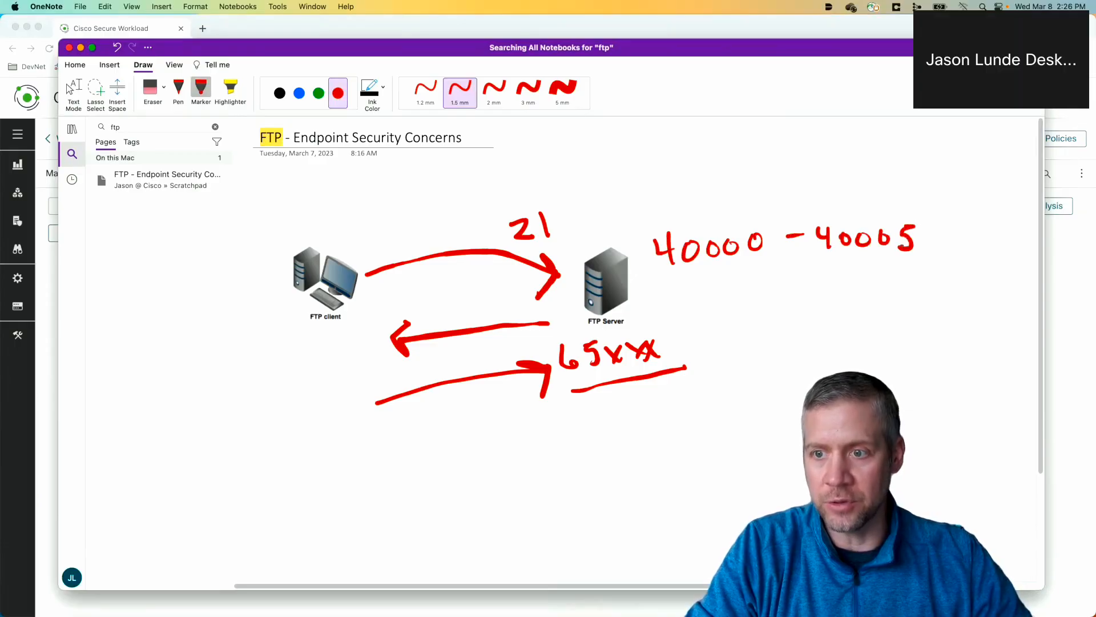
pyautogui.click(73, 87)
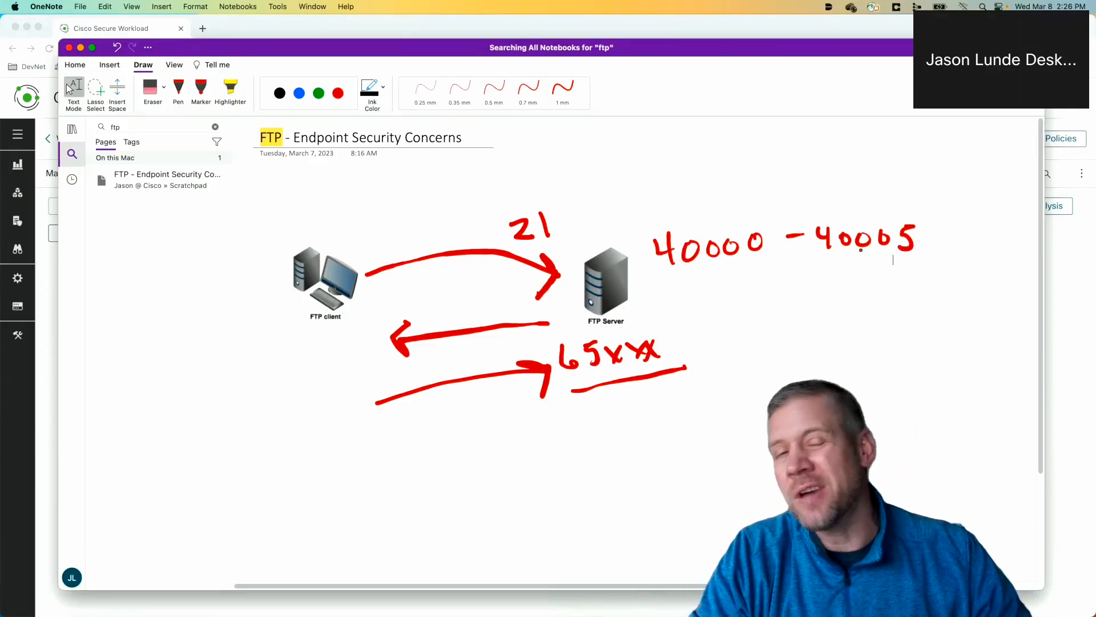
# Undo all the earlier arrows and port labels with Cmd+Z.
pyautogui.press('super+z')
pyautogui.press('super+z')
pyautogui.press('super+z')
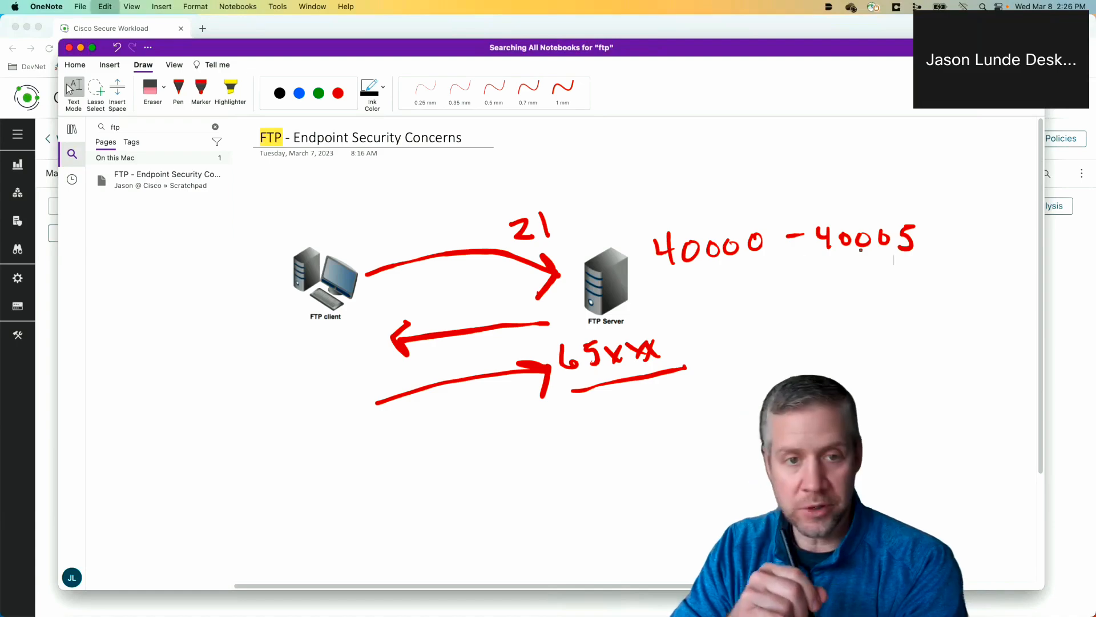
pyautogui.press('super+z')
pyautogui.press('super+z')
pyautogui.press('super+z')
pyautogui.press('super+z')
pyautogui.press('super+z')
pyautogui.press('super+z')
pyautogui.press('super+z')
pyautogui.press('super+z')
pyautogui.press('super+z')
pyautogui.press('super+z')
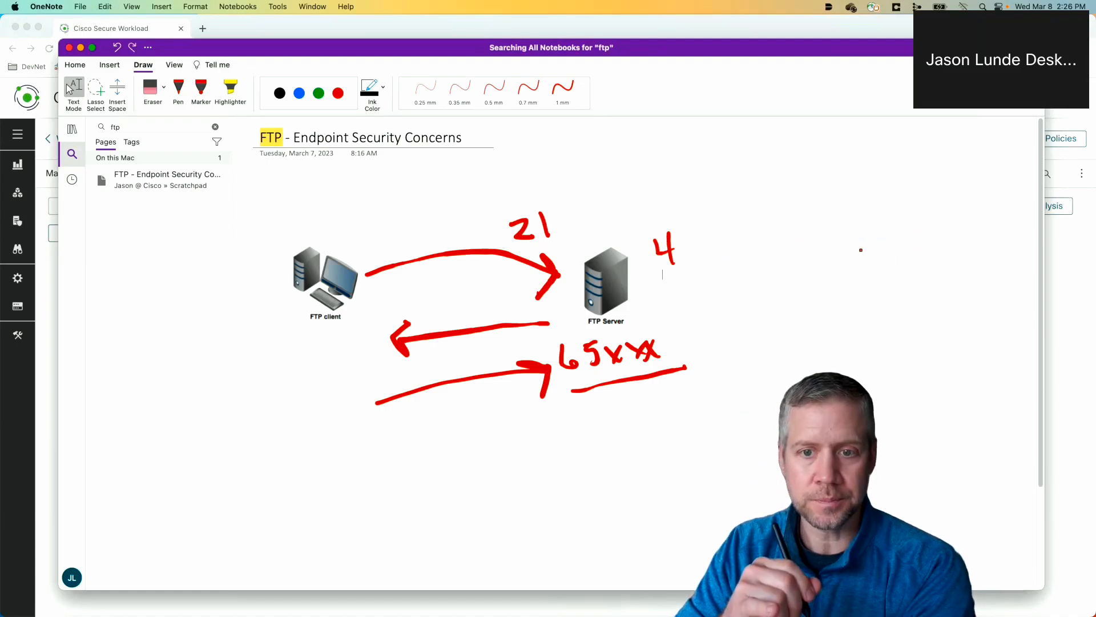
pyautogui.press('super+z')
pyautogui.press('super+z')
pyautogui.press('super+z')
pyautogui.press('super+z')
pyautogui.press('super+z')
pyautogui.press('super+z')
pyautogui.press('super+z')
pyautogui.press('super+z')
pyautogui.press('super+z')
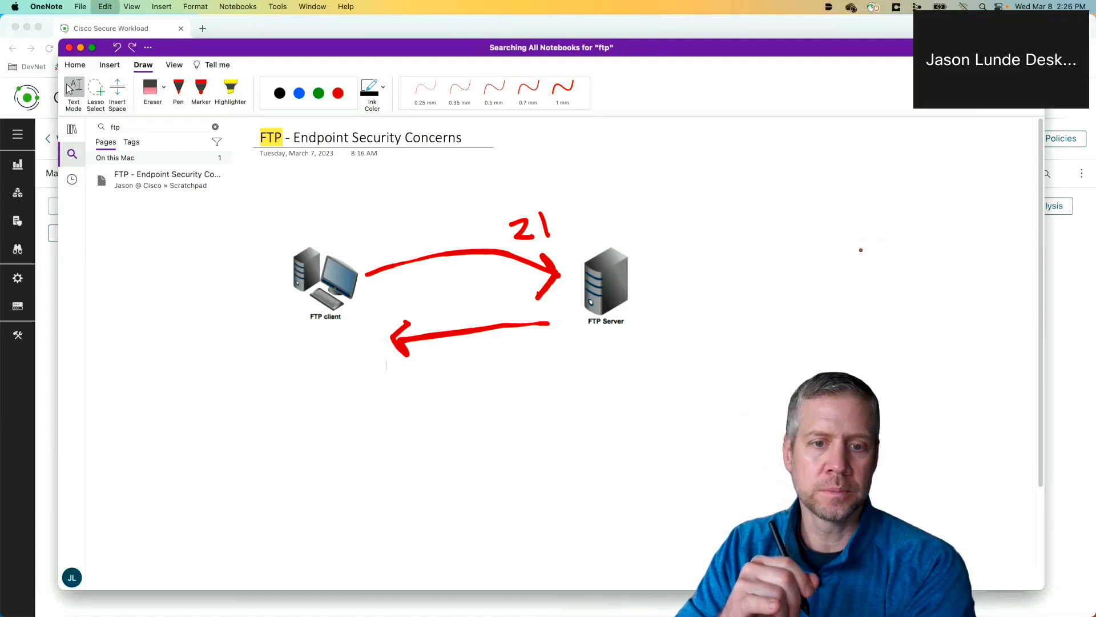
pyautogui.press('super+z')
pyautogui.press('super+z')
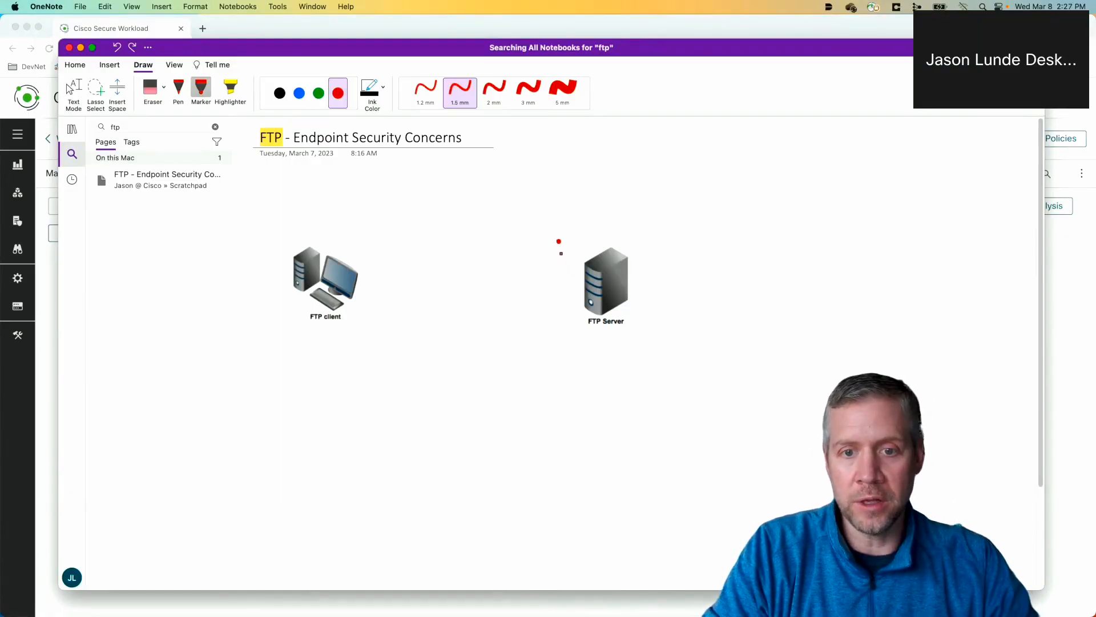
# Handwrite 'IIS - 2021' above and 'Filezilla - 21' below the FTP Server in red.
pyautogui.moveTo(564, 242)
pyautogui.mouseDown()
pyautogui.moveTo(559, 261)
pyautogui.moveTo(624, 226)
pyautogui.moveTo(729, 226)
pyautogui.mouseUp()
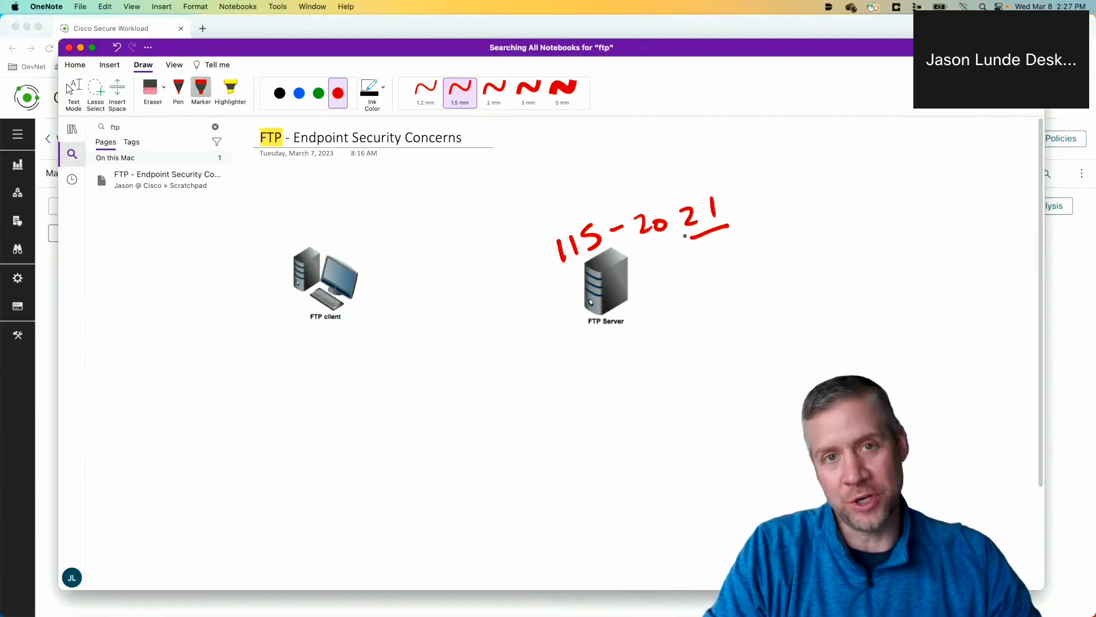
pyautogui.moveTo(561, 341)
pyautogui.mouseDown()
pyautogui.moveTo(565, 361)
pyautogui.moveTo(573, 338)
pyautogui.moveTo(577, 350)
pyautogui.mouseUp()
pyautogui.moveTo(581, 348)
pyautogui.mouseDown()
pyautogui.moveTo(584, 361)
pyautogui.moveTo(620, 355)
pyautogui.mouseUp()
pyautogui.moveTo(621, 344); pyautogui.dragTo(634, 356)
pyautogui.click(643, 330)
pyautogui.moveTo(644, 344)
pyautogui.mouseDown()
pyautogui.moveTo(645, 356)
pyautogui.moveTo(665, 346)
pyautogui.mouseUp()
pyautogui.moveTo(695, 328)
pyautogui.mouseDown()
pyautogui.moveTo(702, 339)
pyautogui.moveTo(766, 323)
pyautogui.mouseUp()
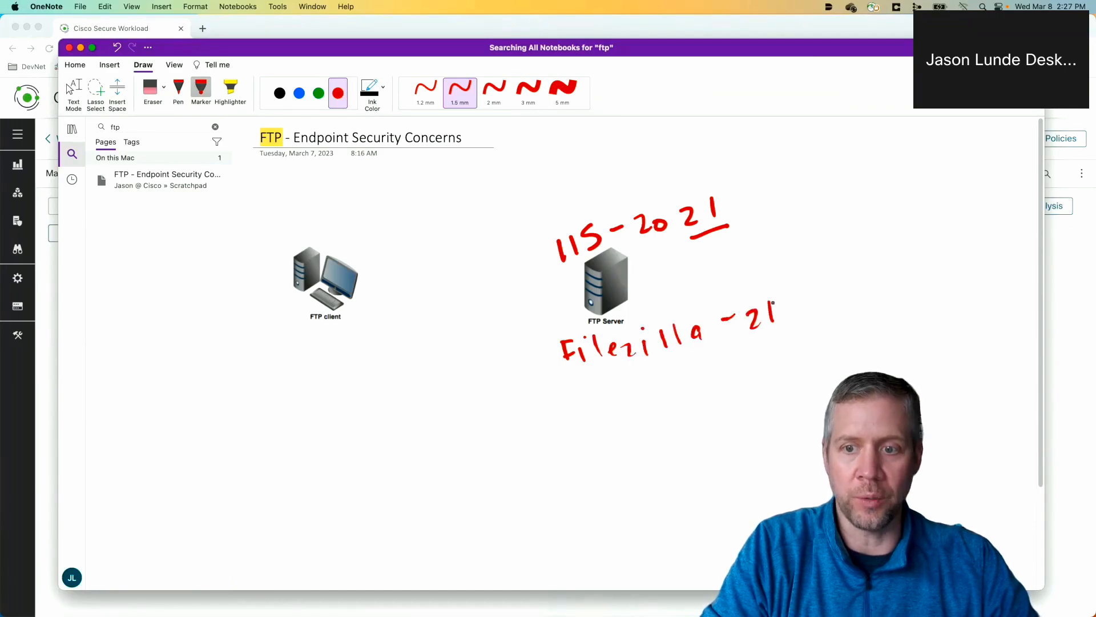
pyautogui.press('Escape')
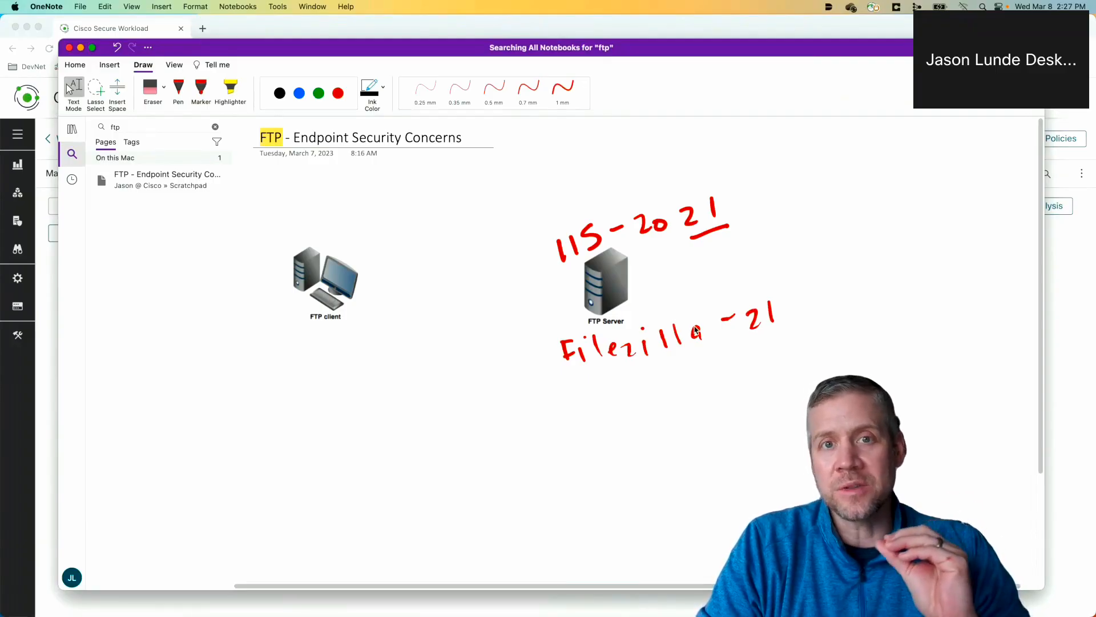
# Underline the Filezilla and IIS labels in red.
pyautogui.moveTo(565, 391); pyautogui.dragTo(712, 353)
pyautogui.moveTo(557, 270); pyautogui.dragTo(603, 256)
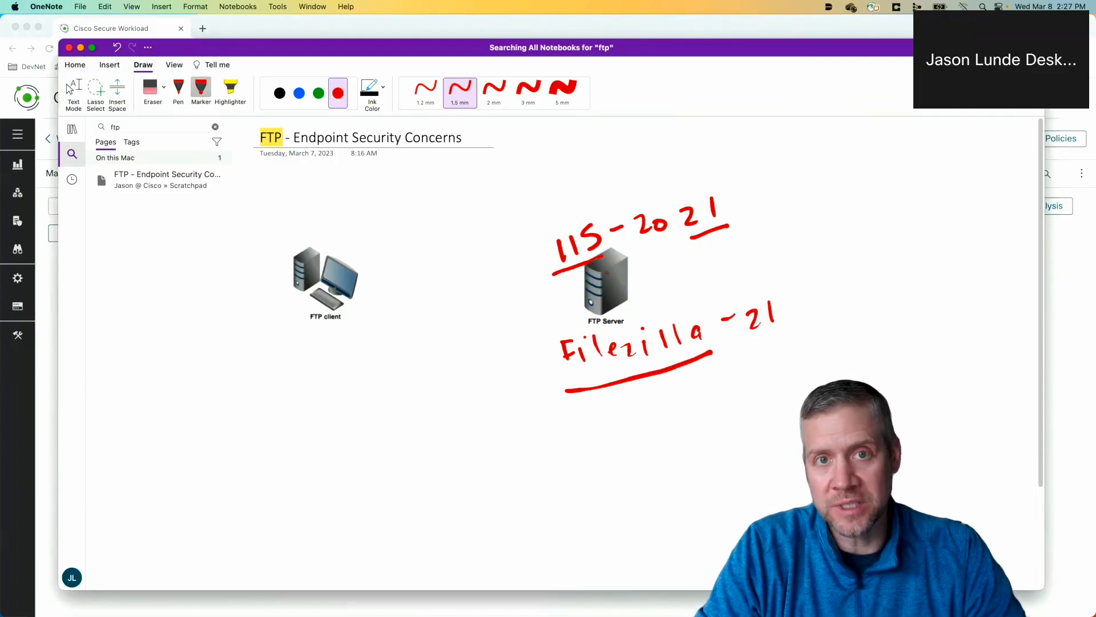
pyautogui.click(70, 88)
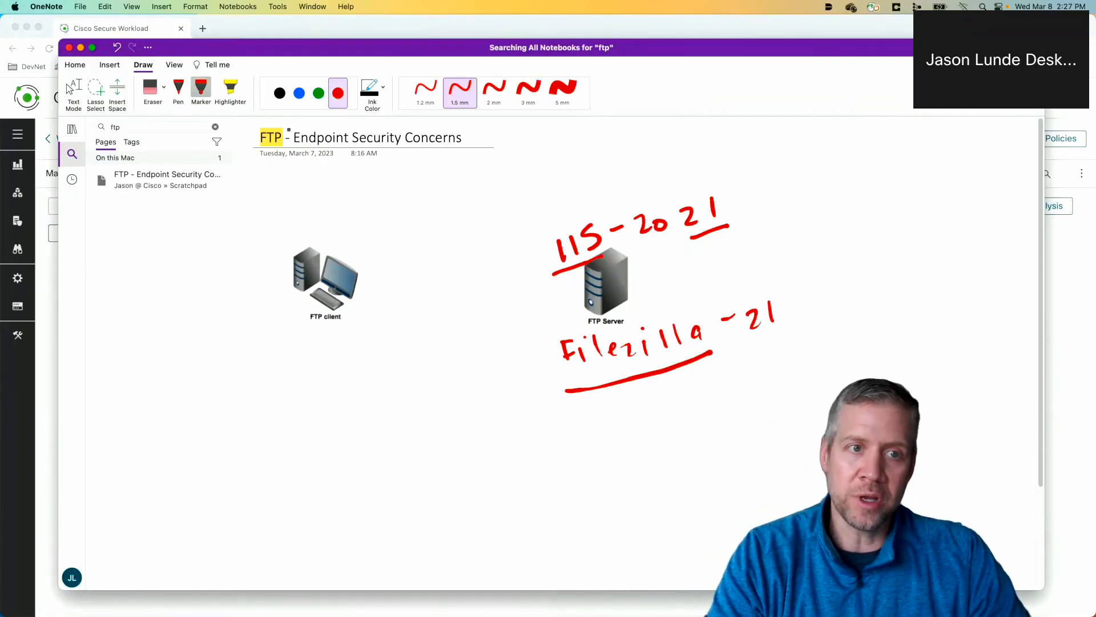
# Write 'Web 80' beside the FTP Server in blue ink.
pyautogui.click(301, 97)
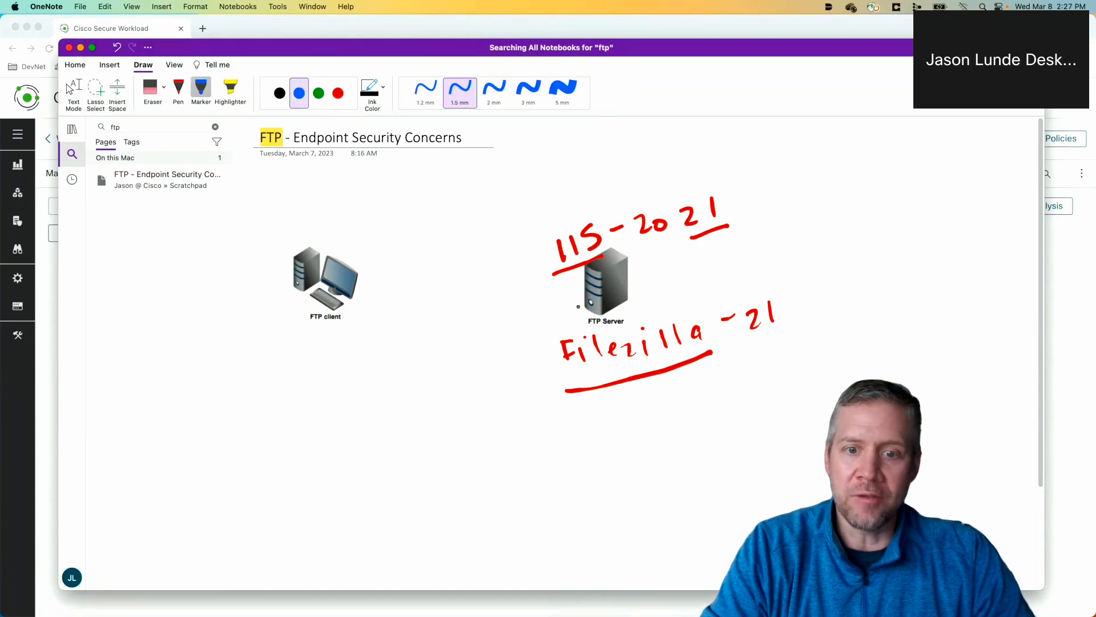
pyautogui.moveTo(529, 308); pyautogui.dragTo(583, 311)
pyautogui.moveTo(642, 276); pyautogui.dragTo(640, 278)
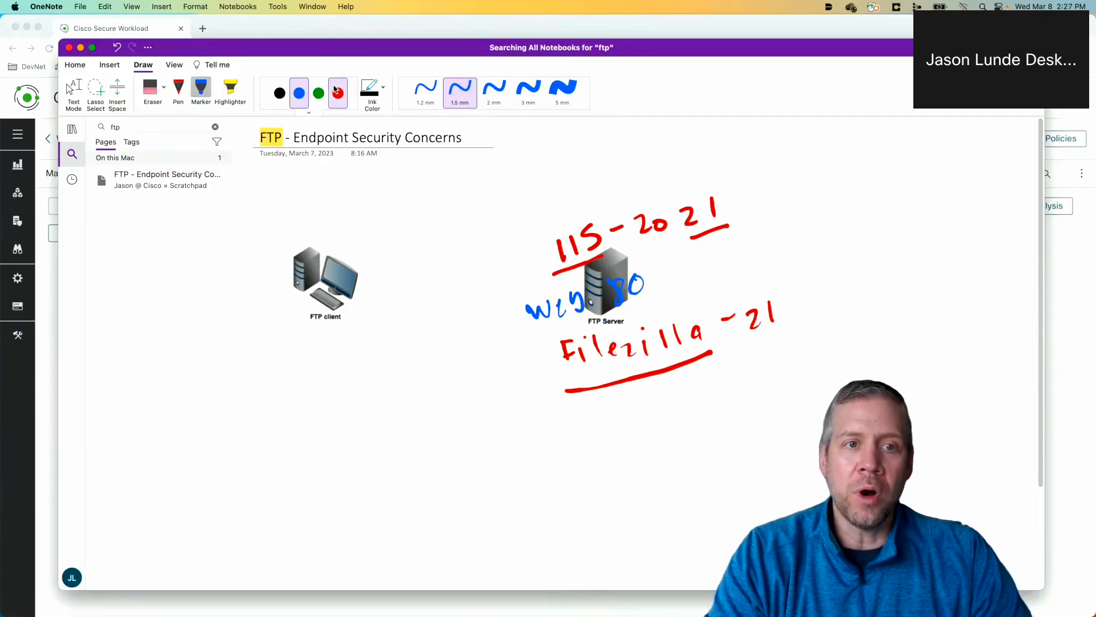
# Draw green allowed arrows from the client to IIS and to Filezilla.
pyautogui.click(319, 93)
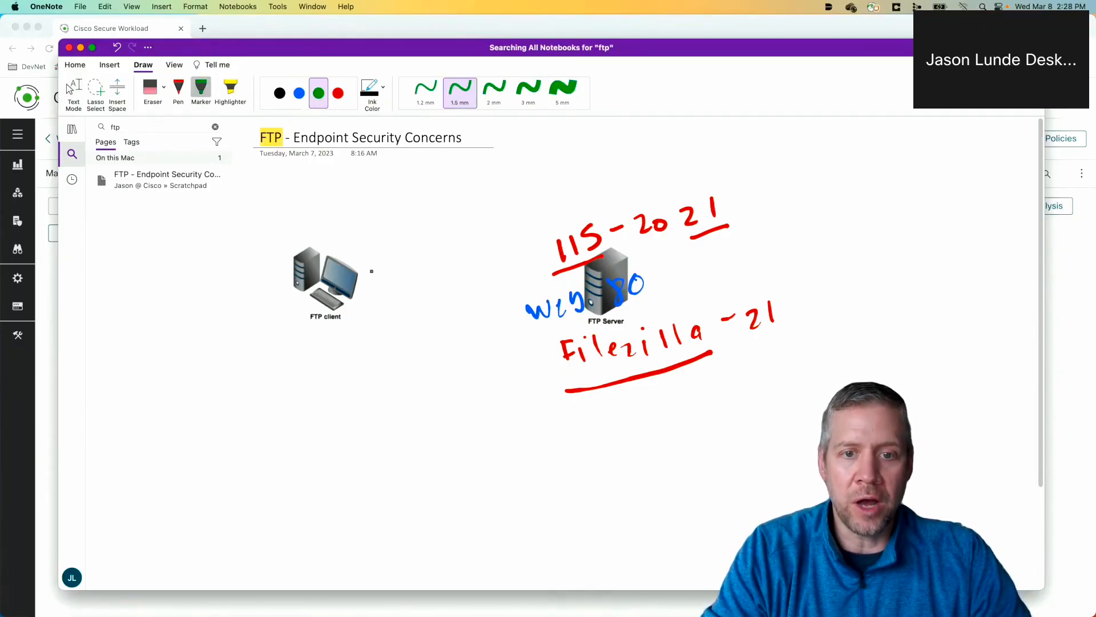
pyautogui.moveTo(372, 271); pyautogui.dragTo(535, 234)
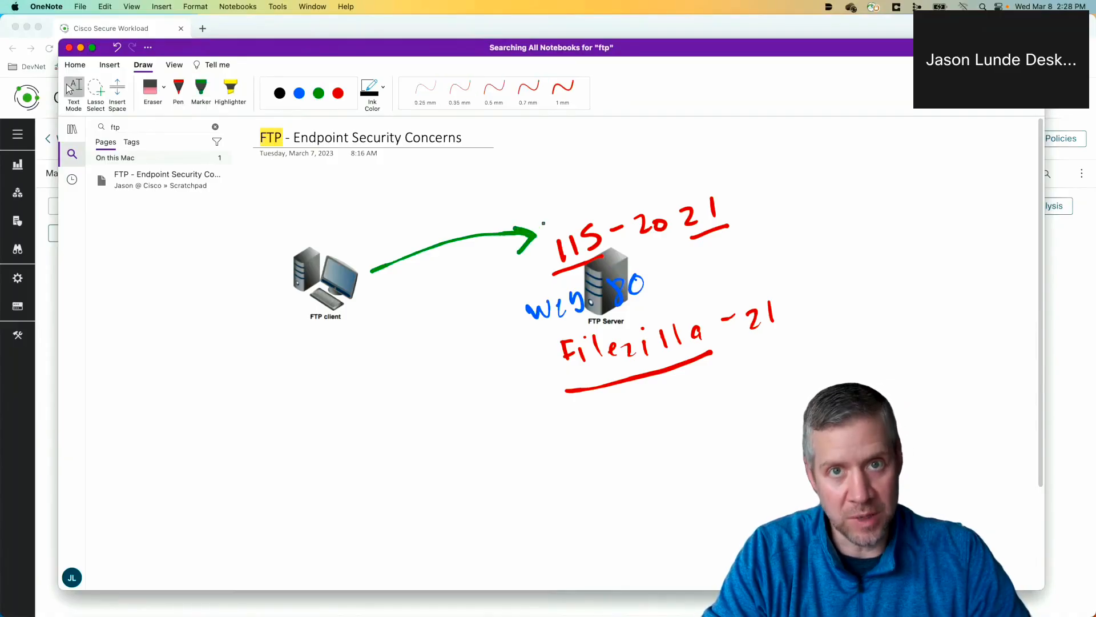
pyautogui.moveTo(359, 316)
pyautogui.mouseDown()
pyautogui.moveTo(399, 331)
pyautogui.moveTo(525, 341)
pyautogui.moveTo(513, 330)
pyautogui.moveTo(511, 361)
pyautogui.mouseUp()
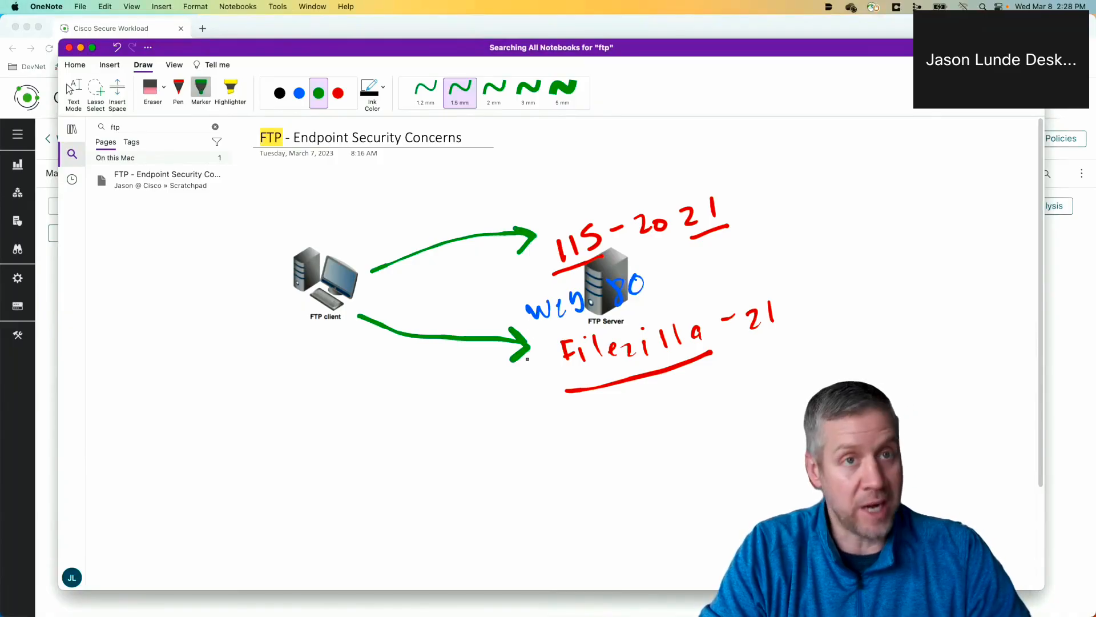
pyautogui.press('Escape')
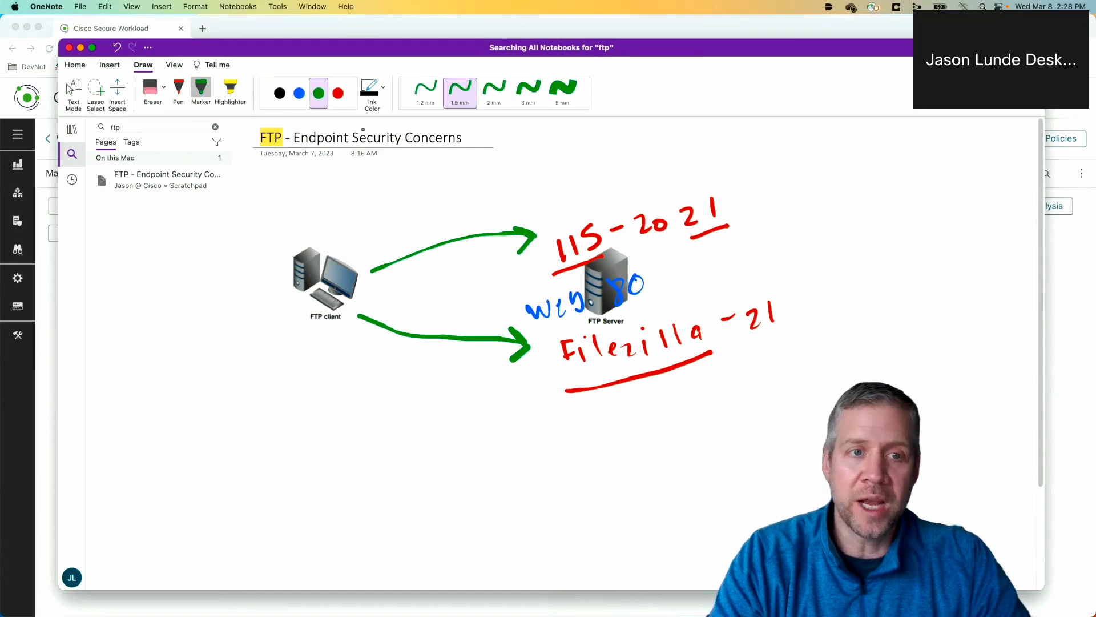
# Draw a red arrow from the client to the web service, marked blocked with an X.
pyautogui.click(338, 94)
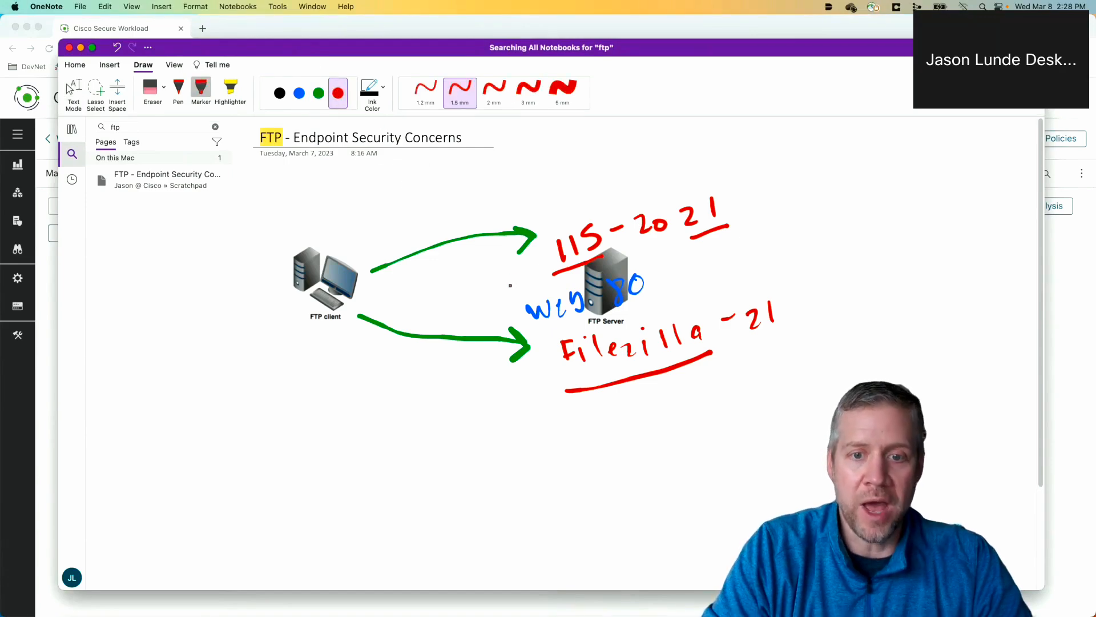
pyautogui.moveTo(383, 300)
pyautogui.mouseDown()
pyautogui.moveTo(495, 290)
pyautogui.moveTo(497, 312)
pyautogui.moveTo(525, 301)
pyautogui.moveTo(515, 302)
pyautogui.mouseUp()
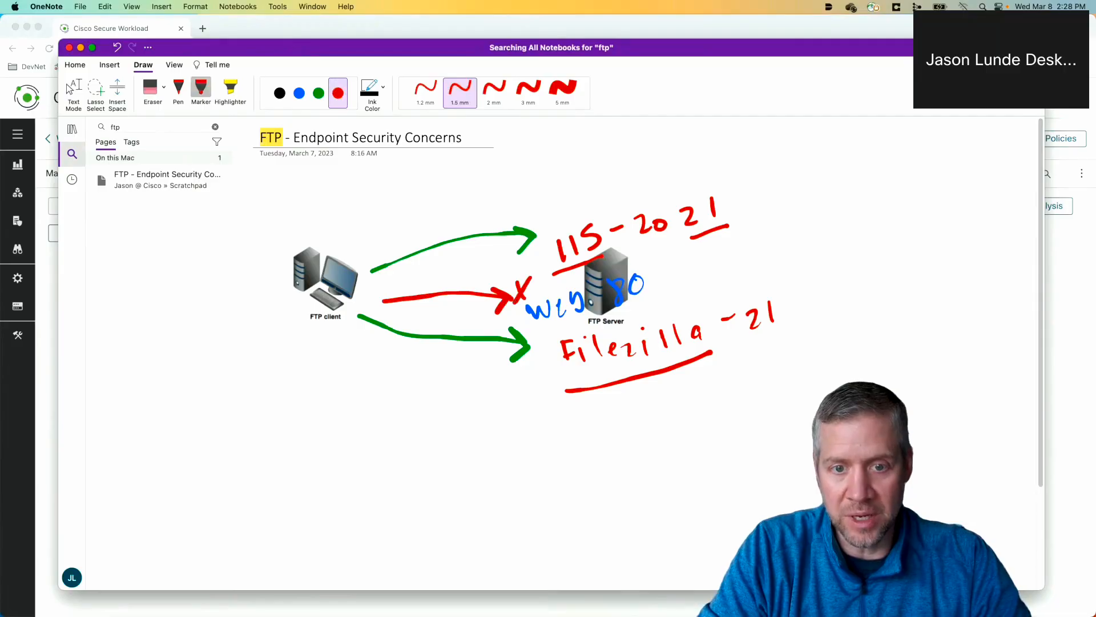
pyautogui.press('Escape')
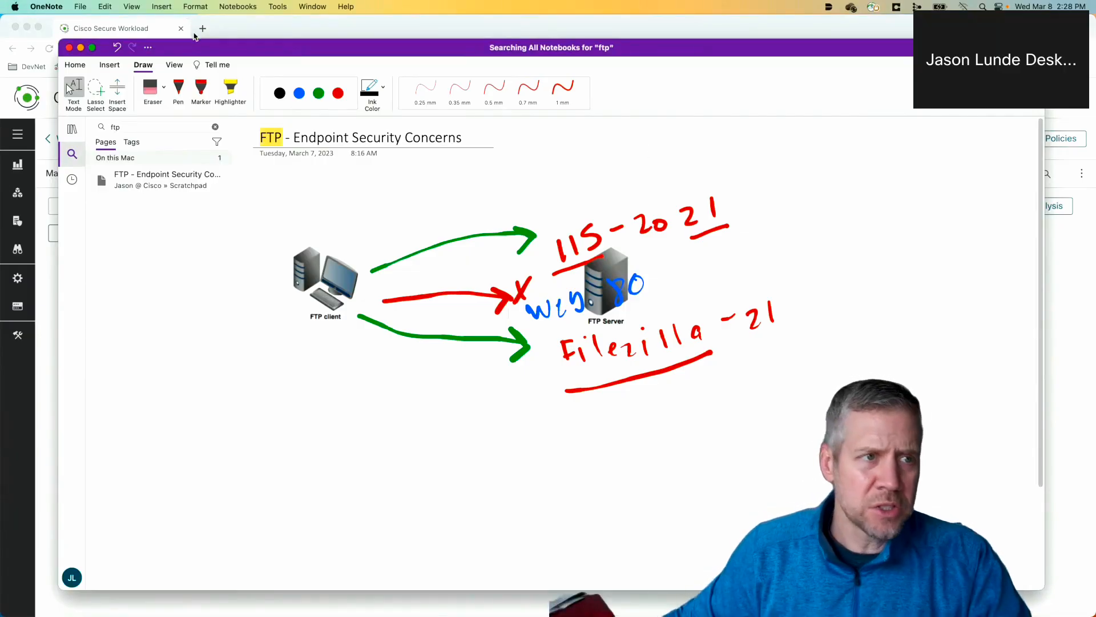
# Minimize OneNote and move to the remote Windows server desktop showing FileZilla Server.
pyautogui.click(80, 48)
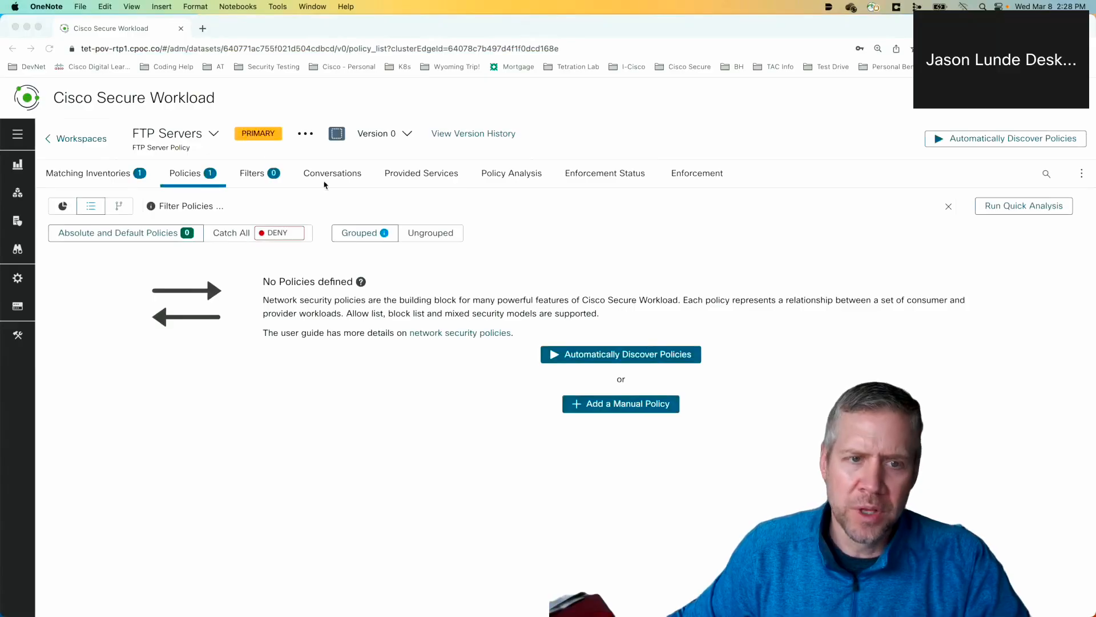
pyautogui.hotkey('ctrl', 'Right')
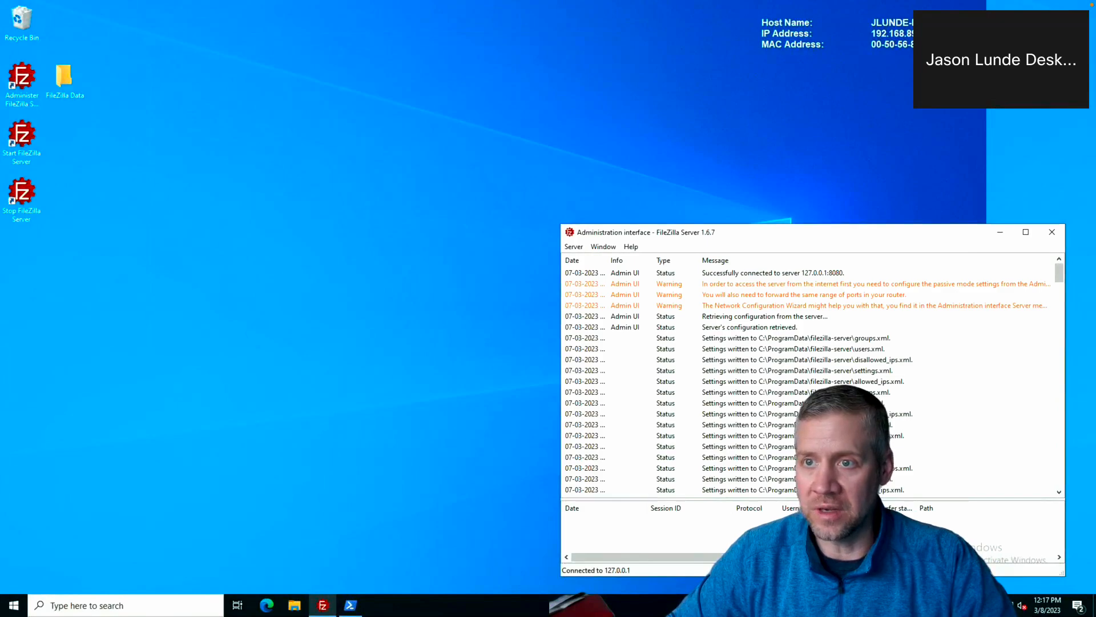
# Open FileZilla Server settings' Users page, showing the Desktop mount point with Read + Write access.
pyautogui.click(582, 249)
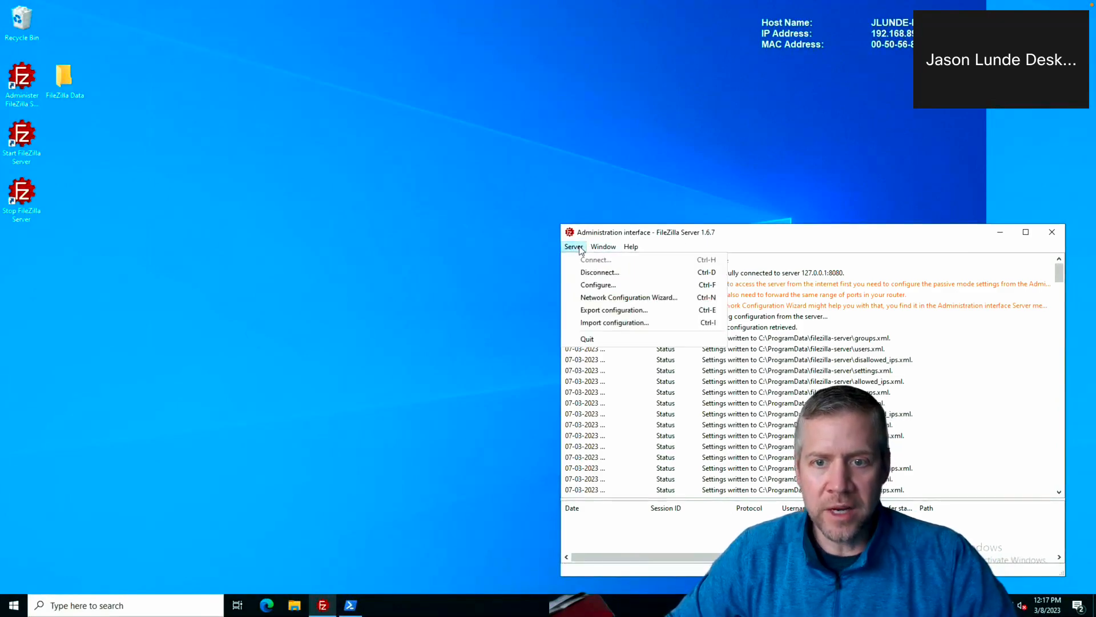
pyautogui.click(597, 285)
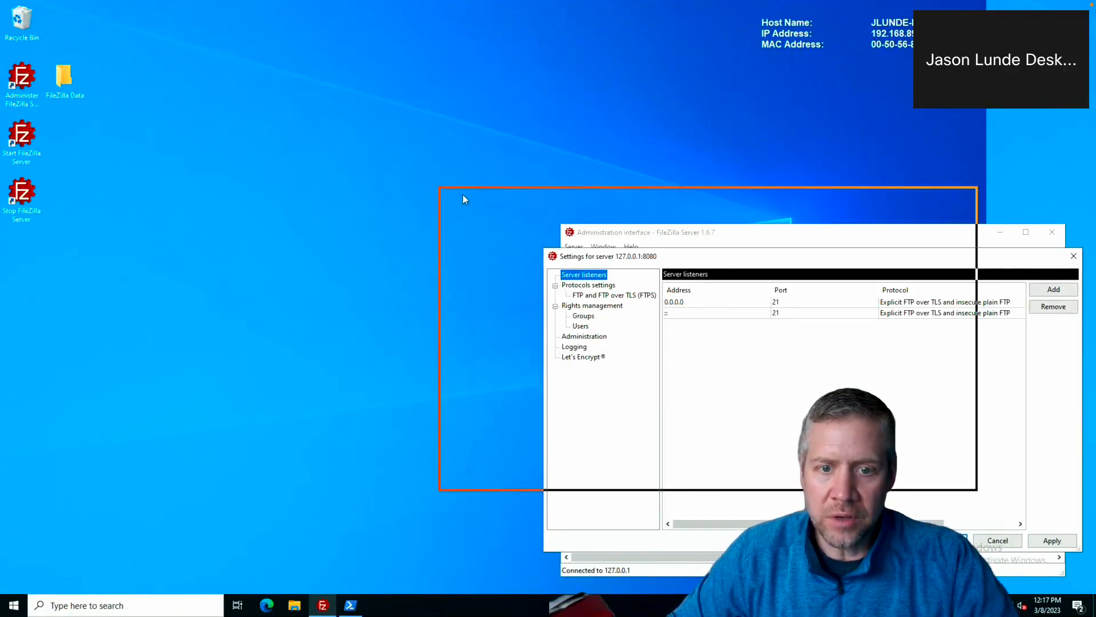
pyautogui.moveTo(464, 199); pyautogui.dragTo(464, 199)
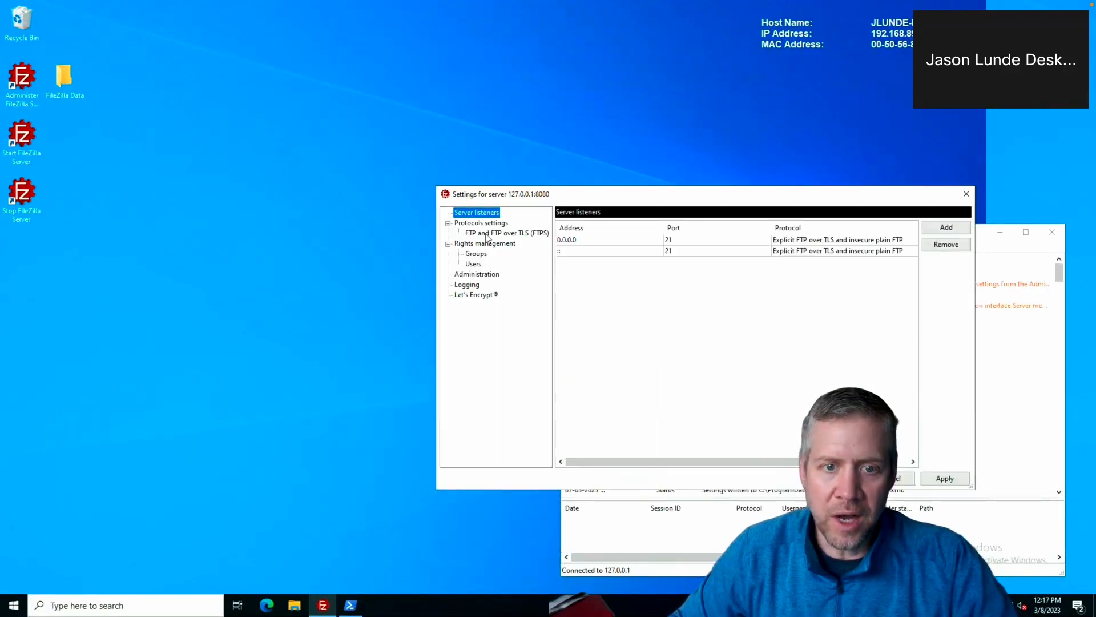
pyautogui.click(474, 264)
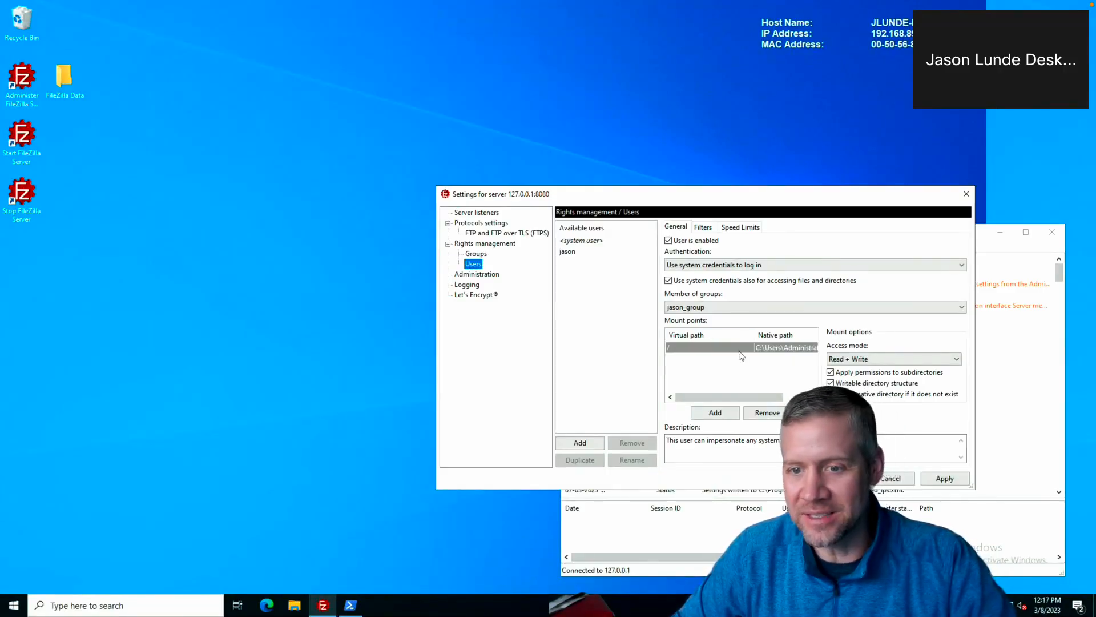
pyautogui.moveTo(746, 396); pyautogui.dragTo(771, 397)
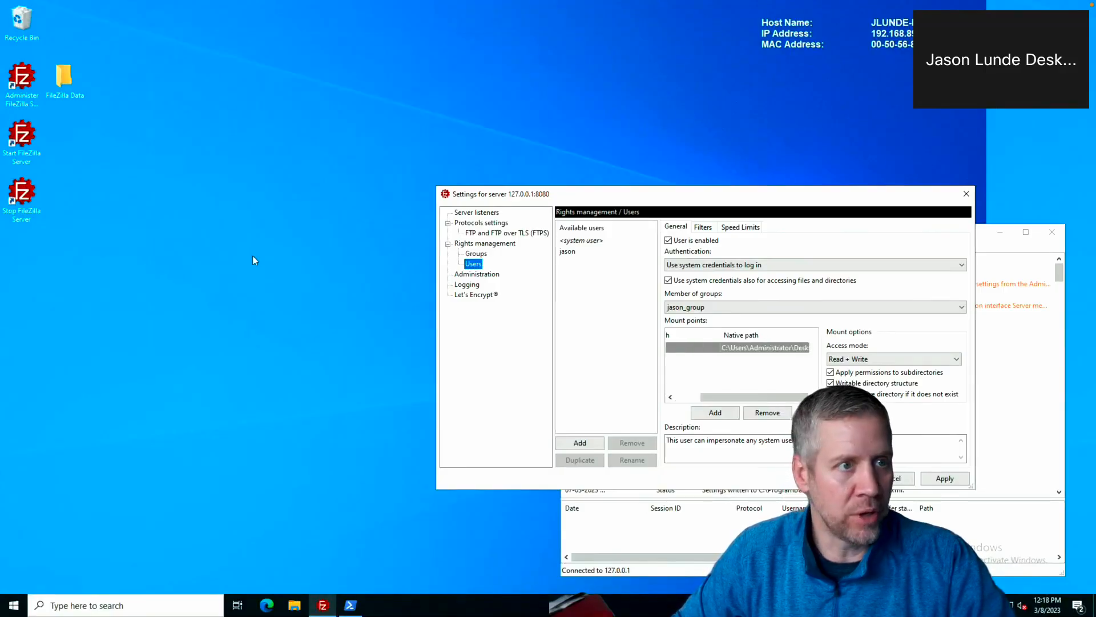
pyautogui.doubleClick(56, 84)
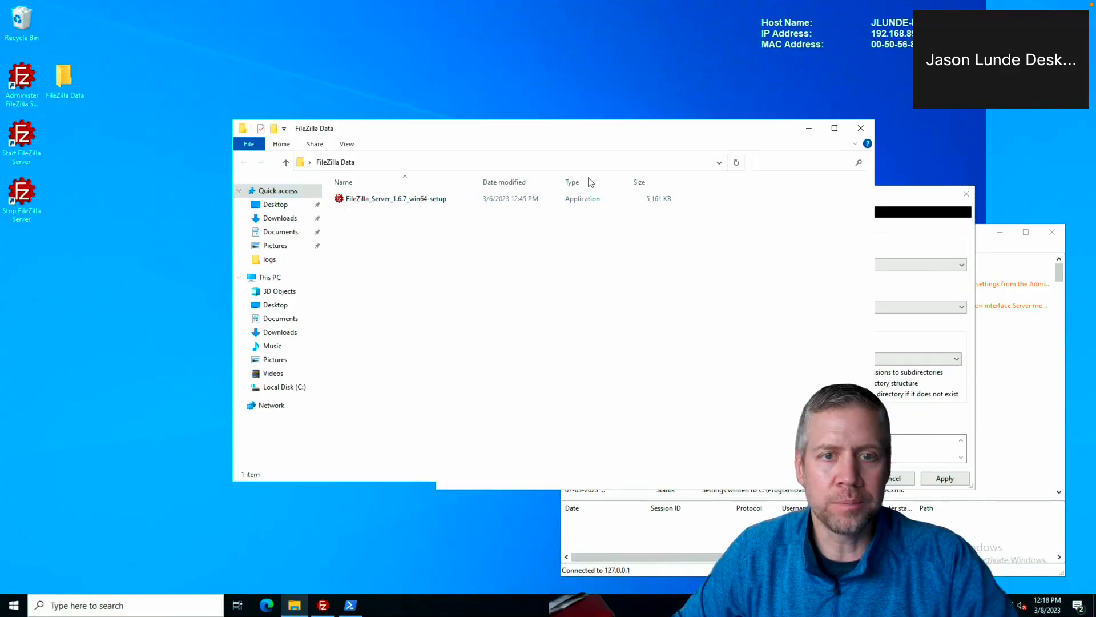
pyautogui.click(860, 127)
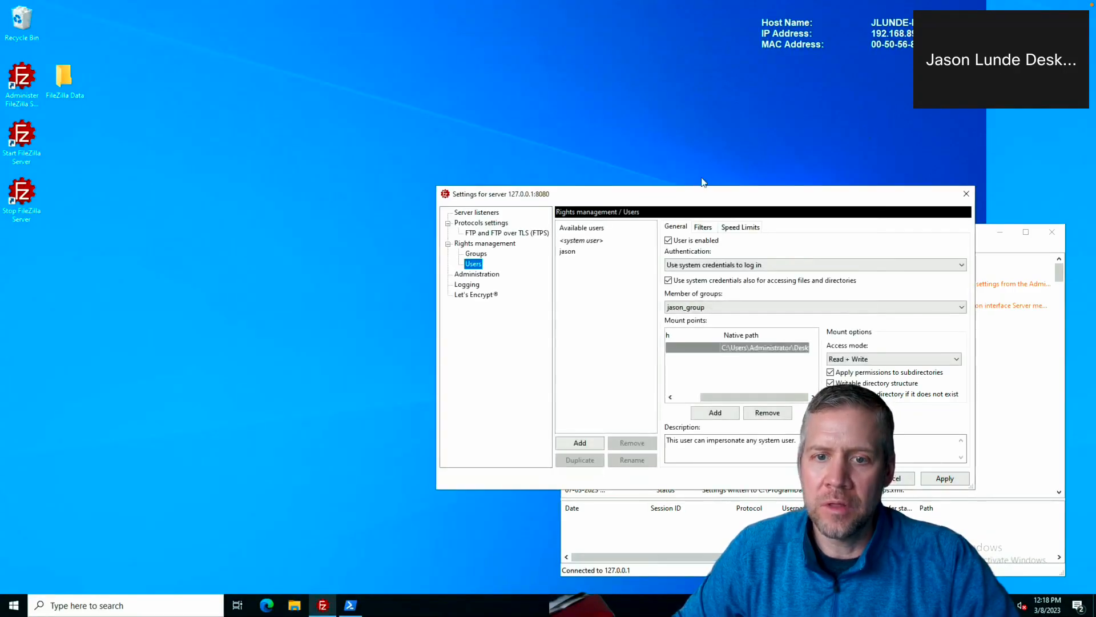
# Launch Server Manager by searching 'server', then open IIS Manager from Tools.
pyautogui.click(187, 610)
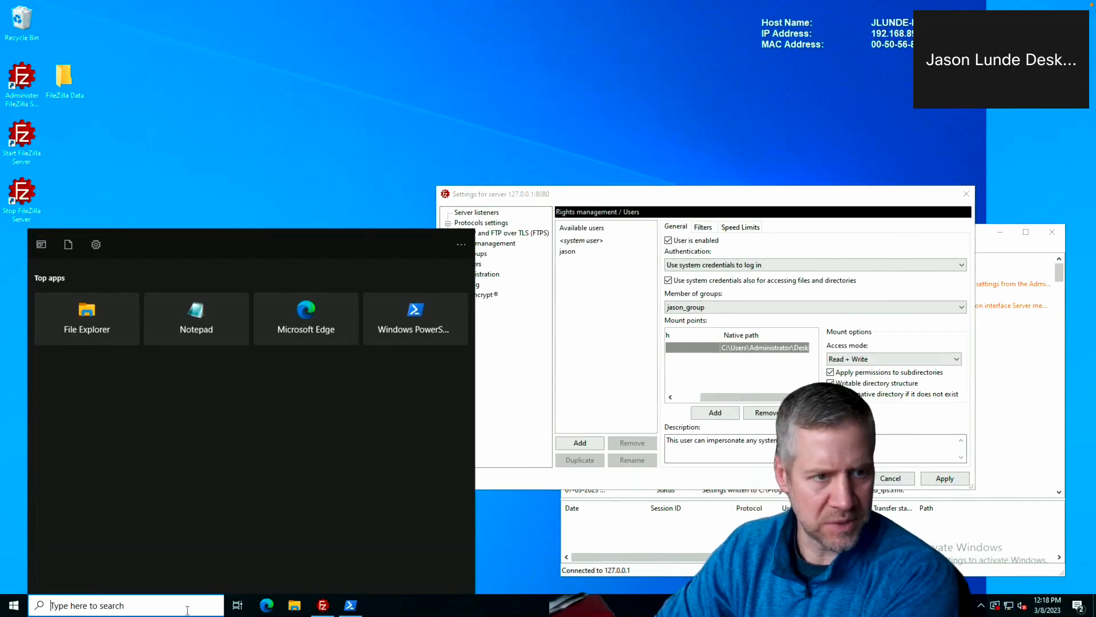
pyautogui.write('server')
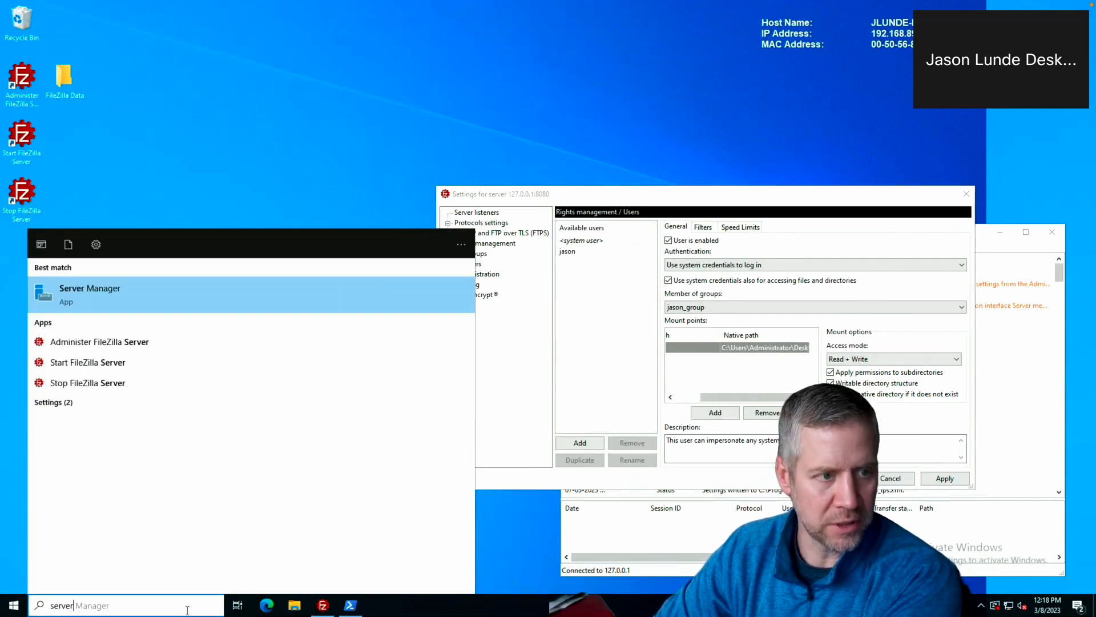
pyautogui.press('Return')
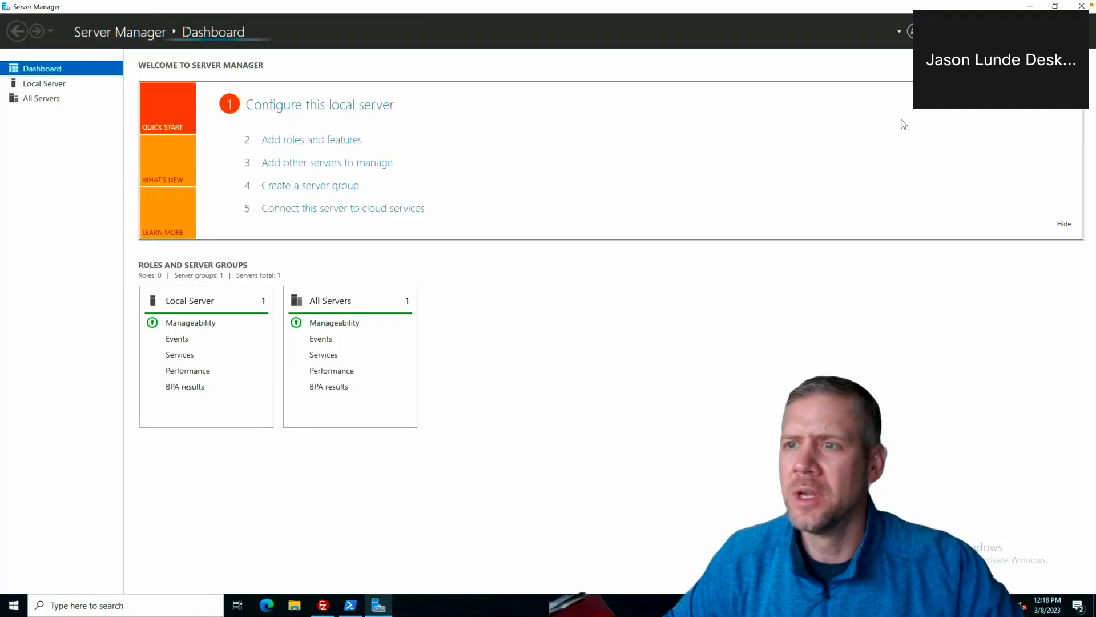
pyautogui.click(1013, 31)
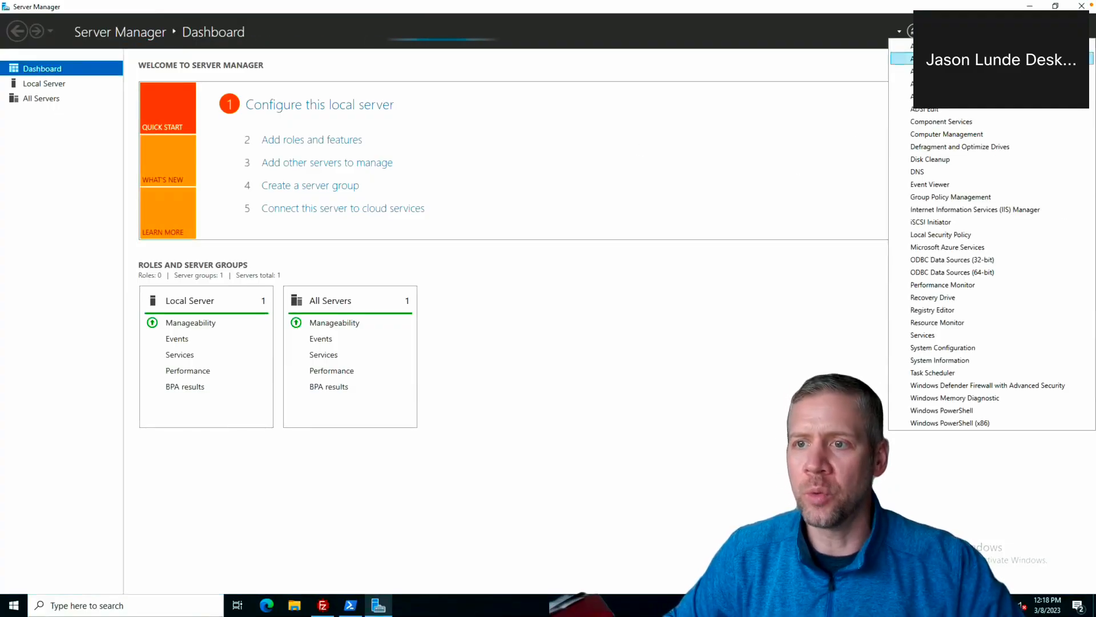
pyautogui.click(954, 210)
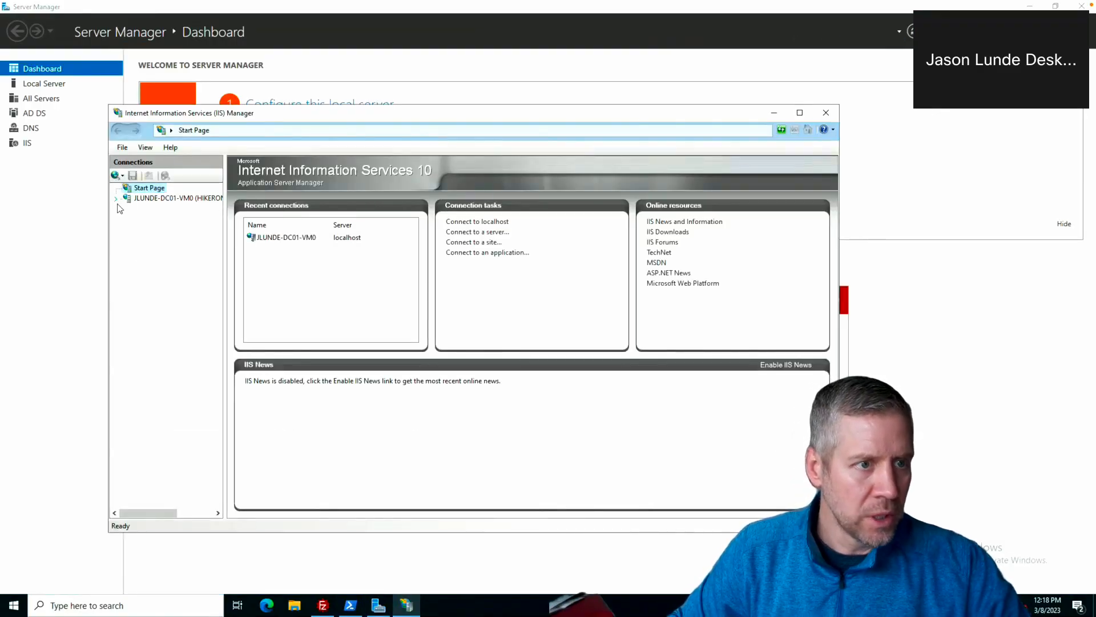
# Expand Sites, select iis-ftp-site and view its content files.
pyautogui.click(116, 198)
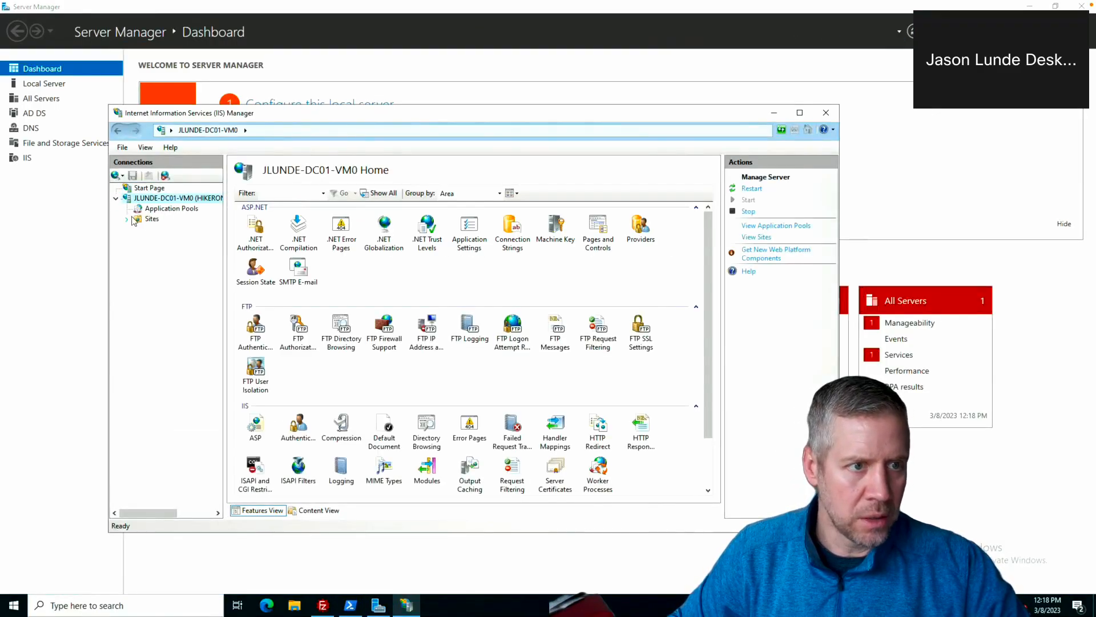
pyautogui.click(127, 220)
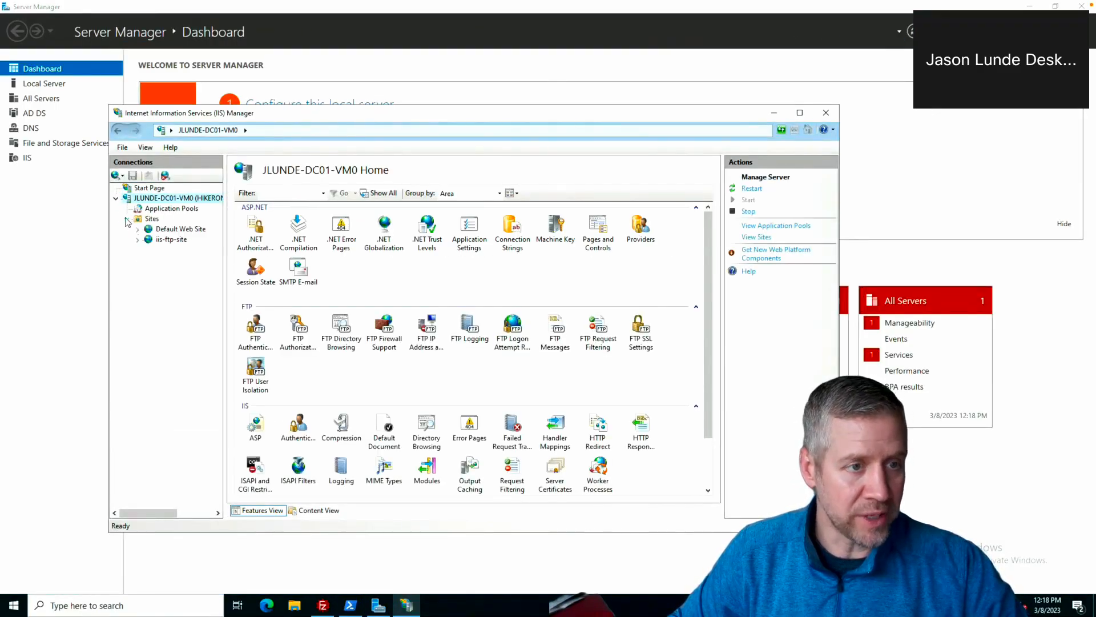
pyautogui.click(157, 241)
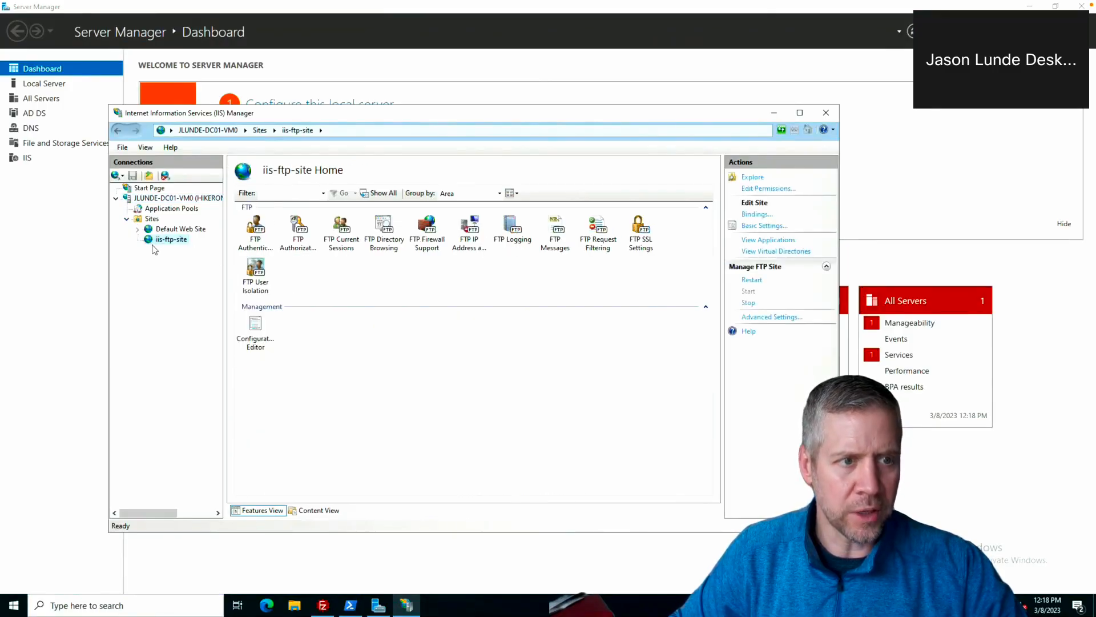
pyautogui.rightClick(159, 246)
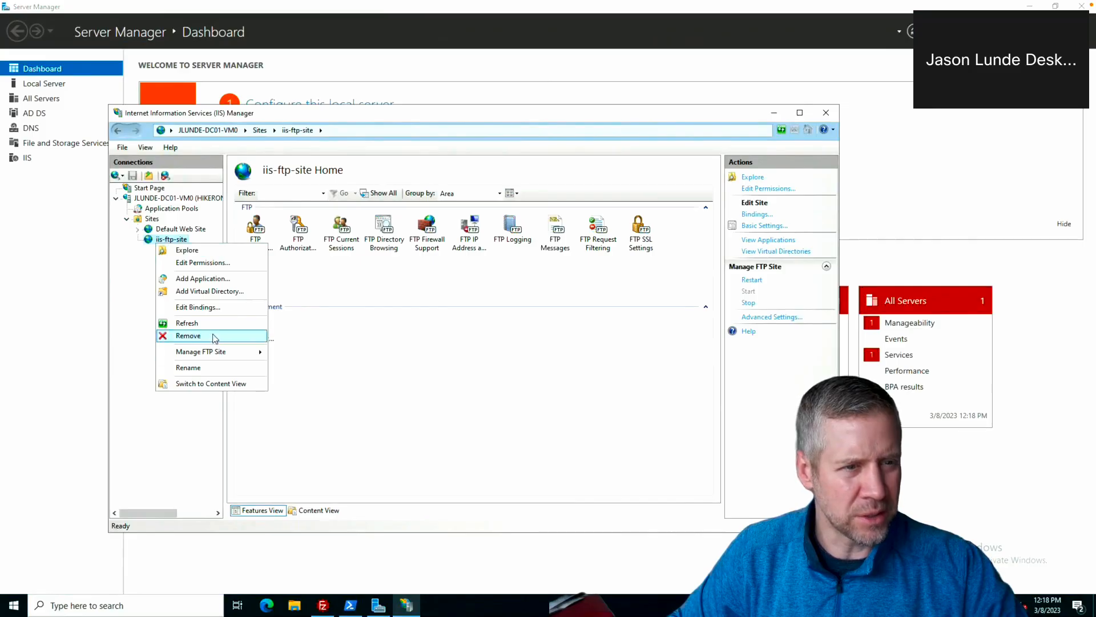
pyautogui.click(230, 385)
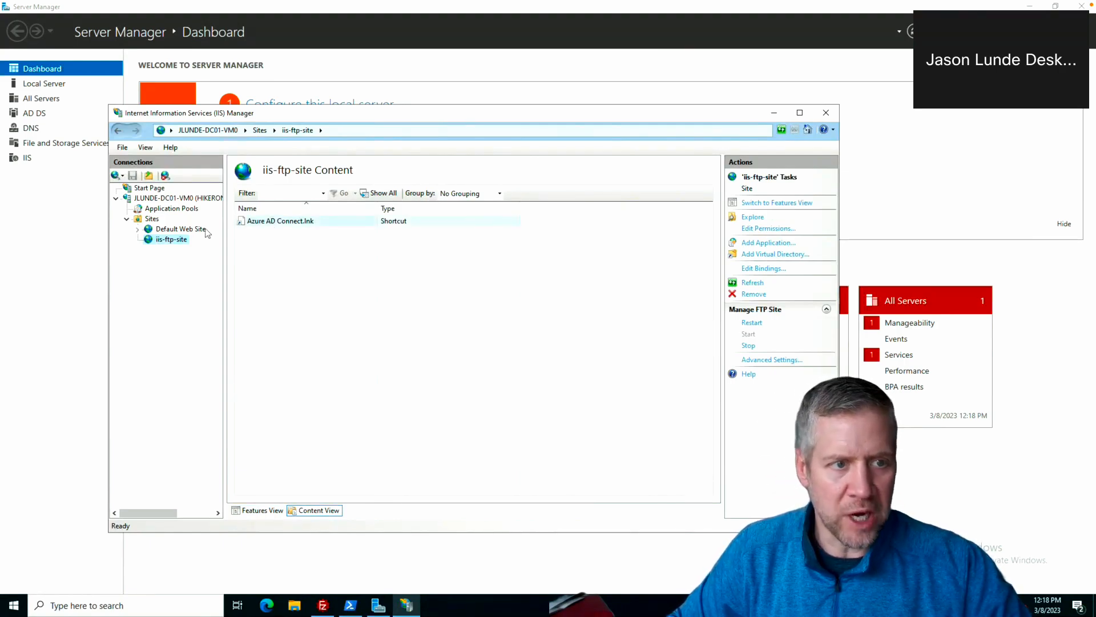
# Review iis-ftp-site's FTP Authentication and Basic Settings, confirming the physical path C:\IIS FTP Data.
pyautogui.click(172, 241)
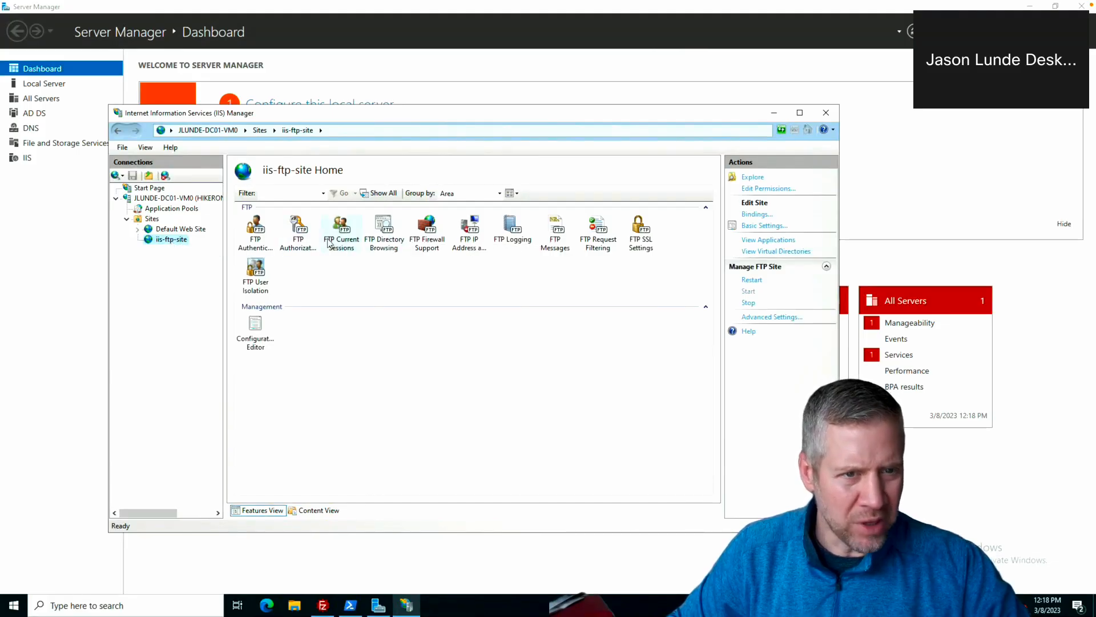
pyautogui.doubleClick(266, 245)
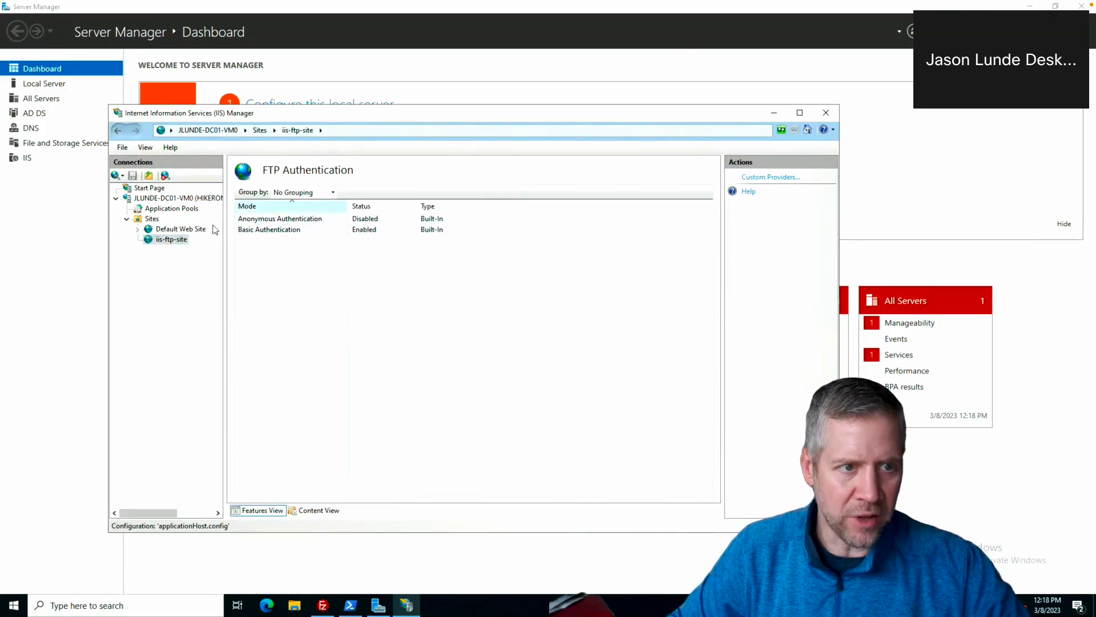
pyautogui.click(178, 242)
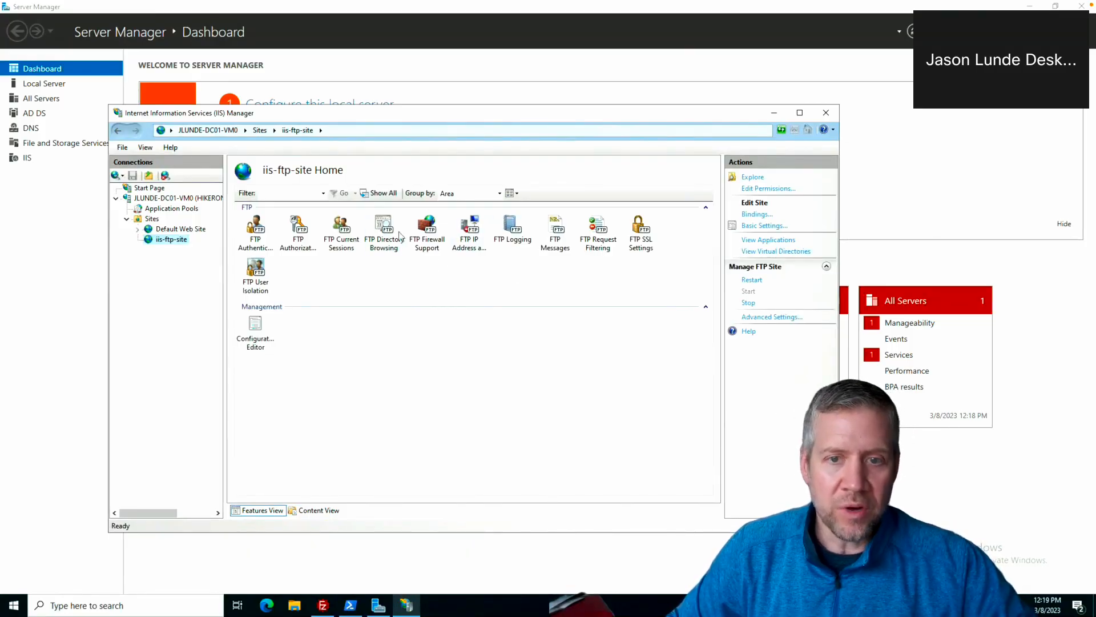
pyautogui.click(759, 226)
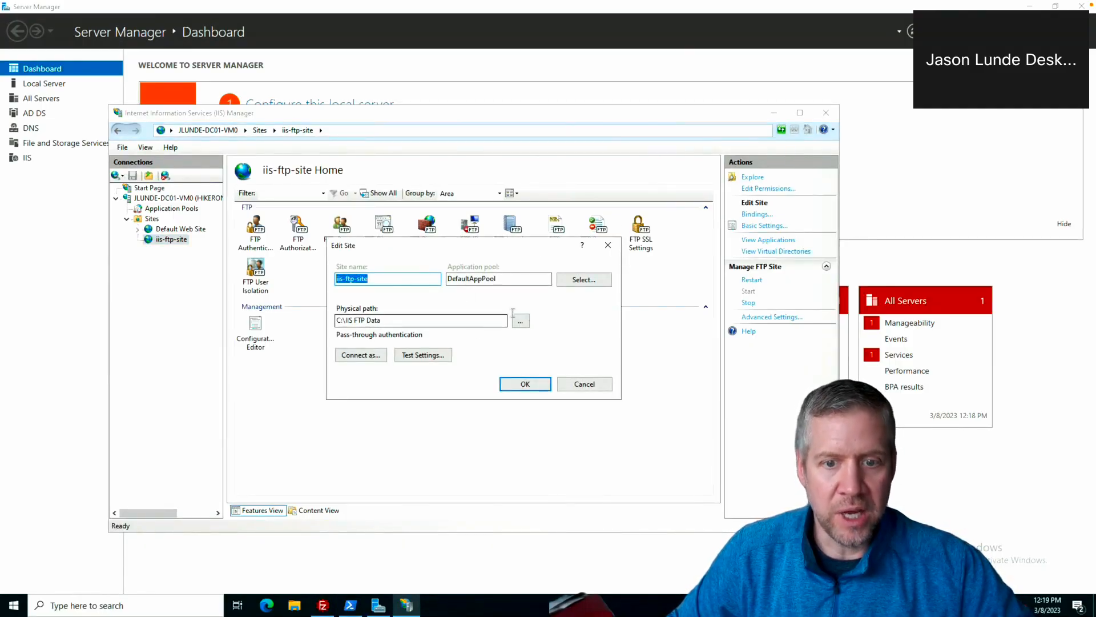
pyautogui.click(609, 246)
pyautogui.press('ctrl+super+Right')
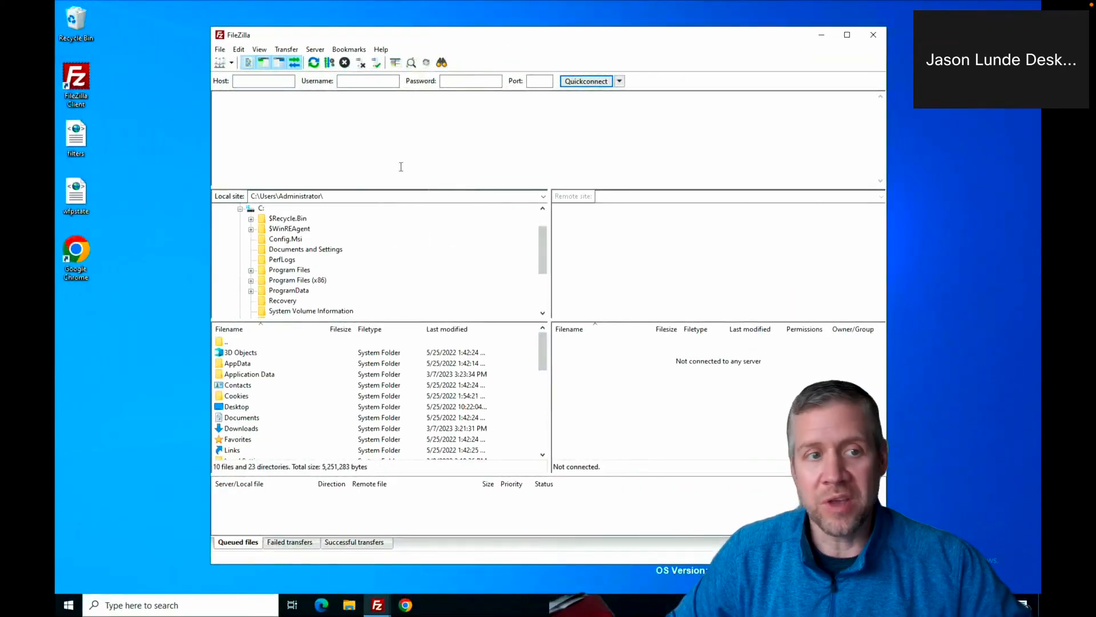
# Connect to the FileZilla FTP Server site, then to IIS FTP Server in a new tab.
pyautogui.click(231, 63)
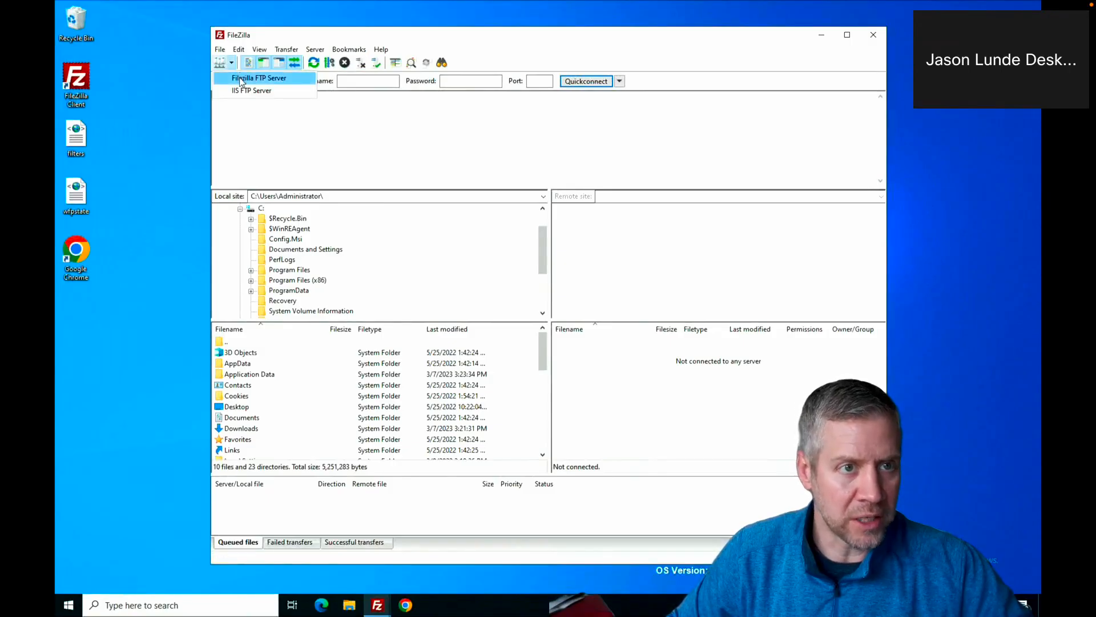
pyautogui.click(241, 82)
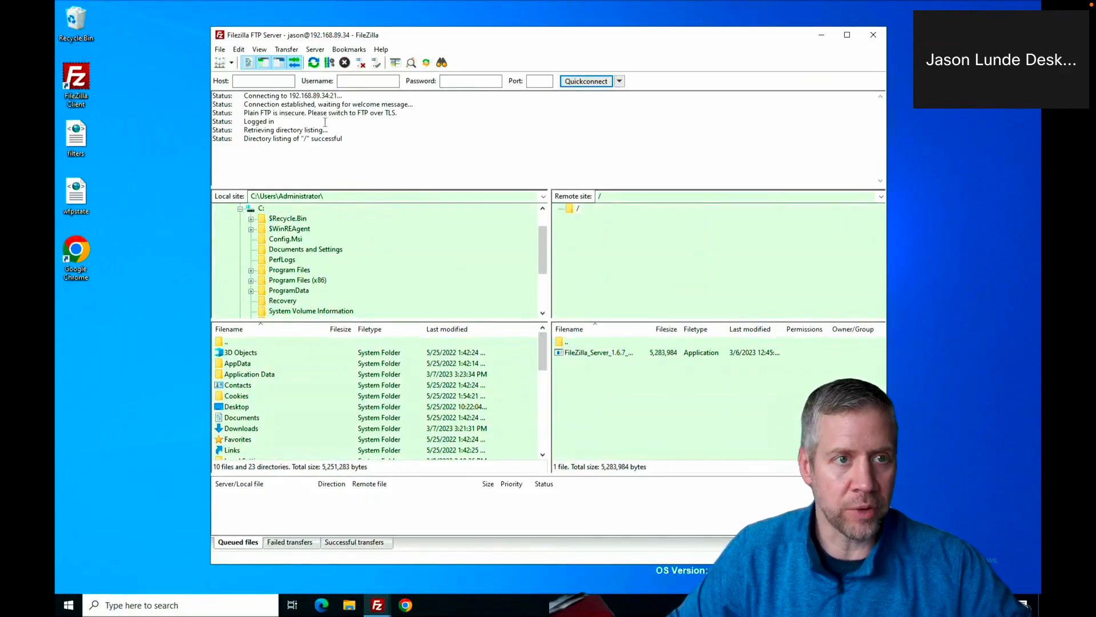
pyautogui.click(232, 63)
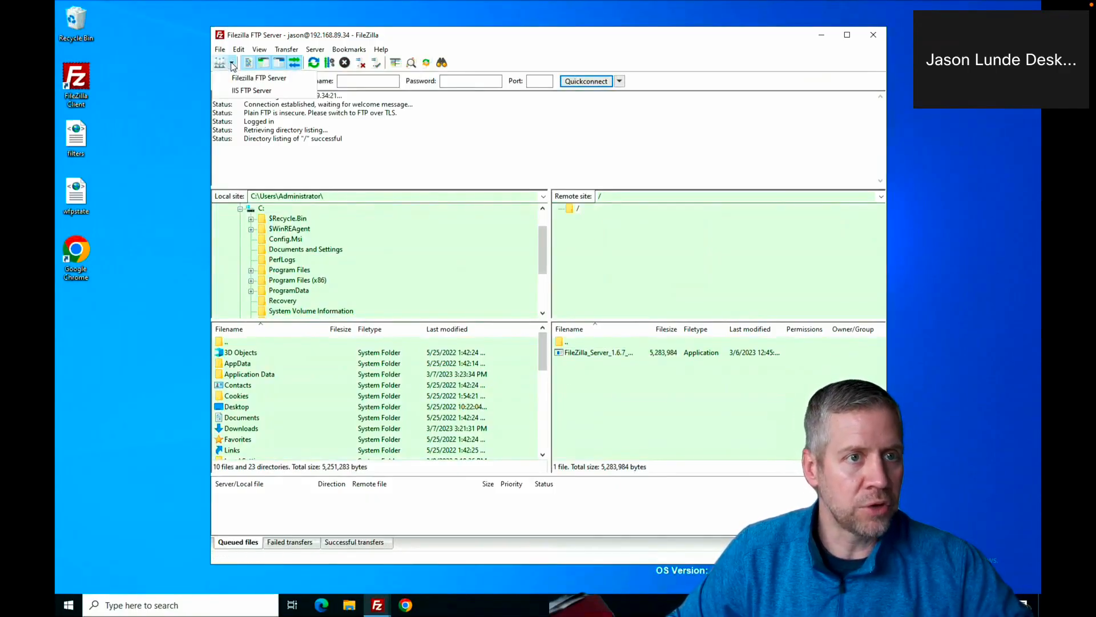
pyautogui.click(243, 79)
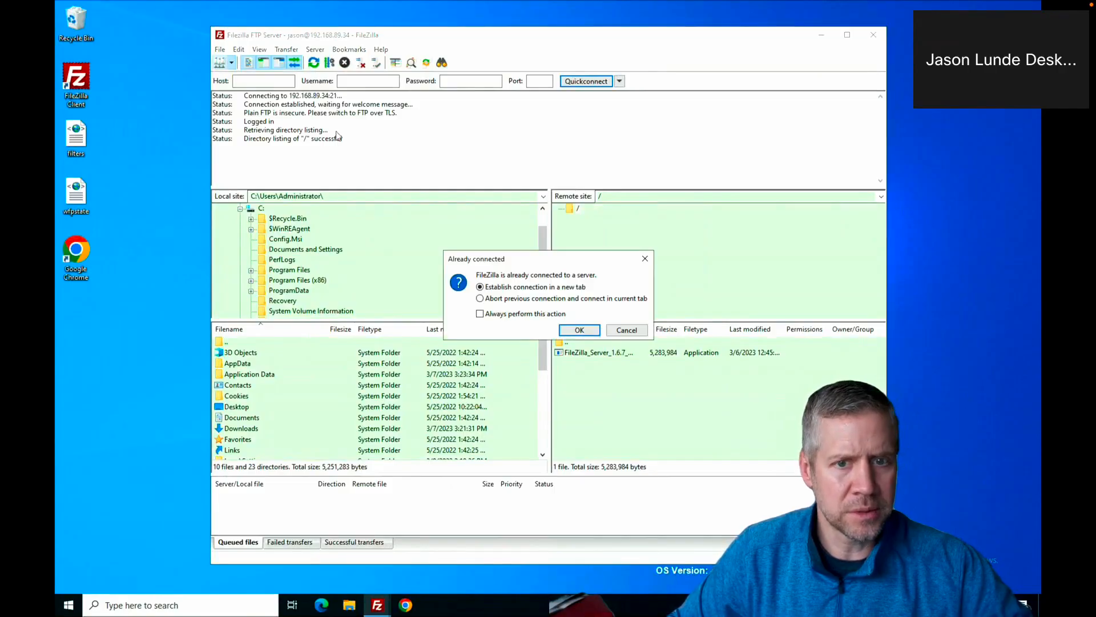
pyautogui.click(577, 332)
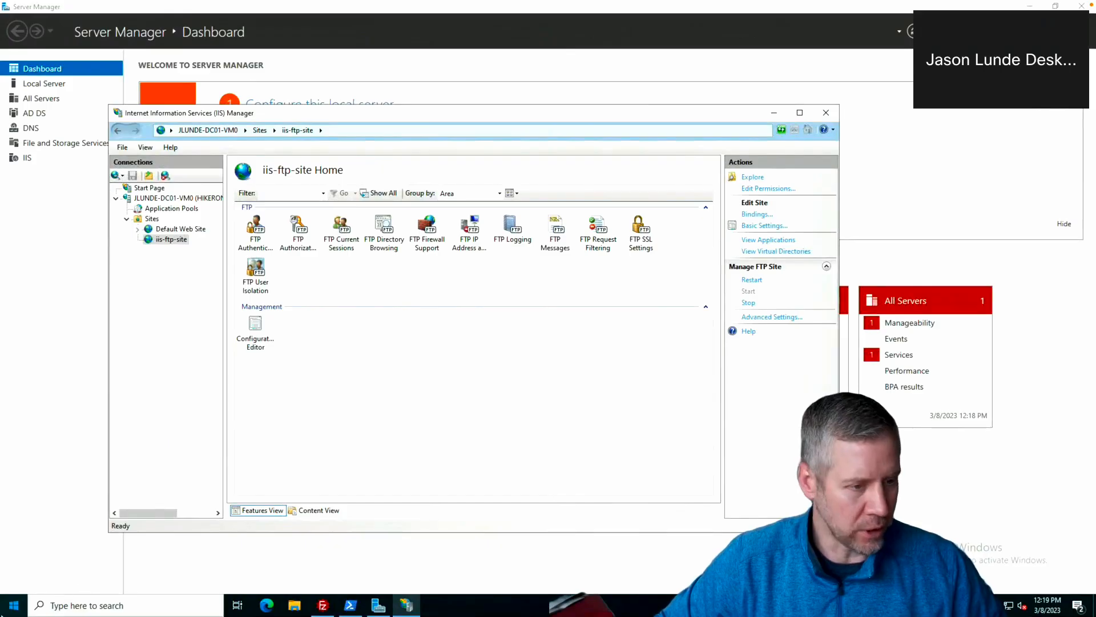
# Open Services and check the Cisco Secure Workload enforcement and deep visibility services are running.
pyautogui.click(12, 609)
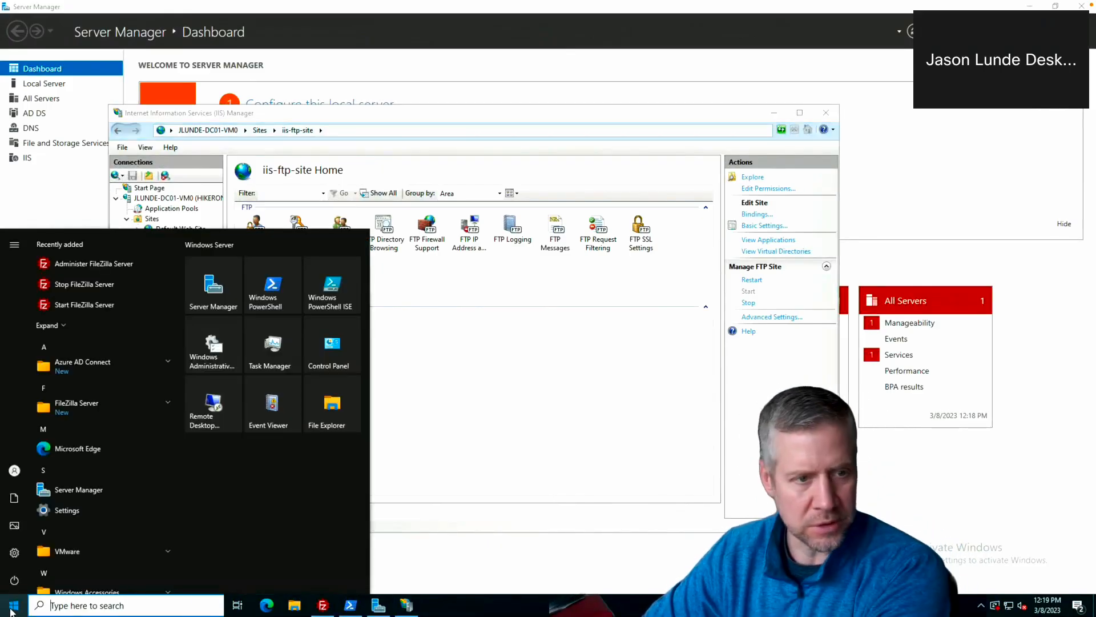
pyautogui.write('servi')
pyautogui.press('Return')
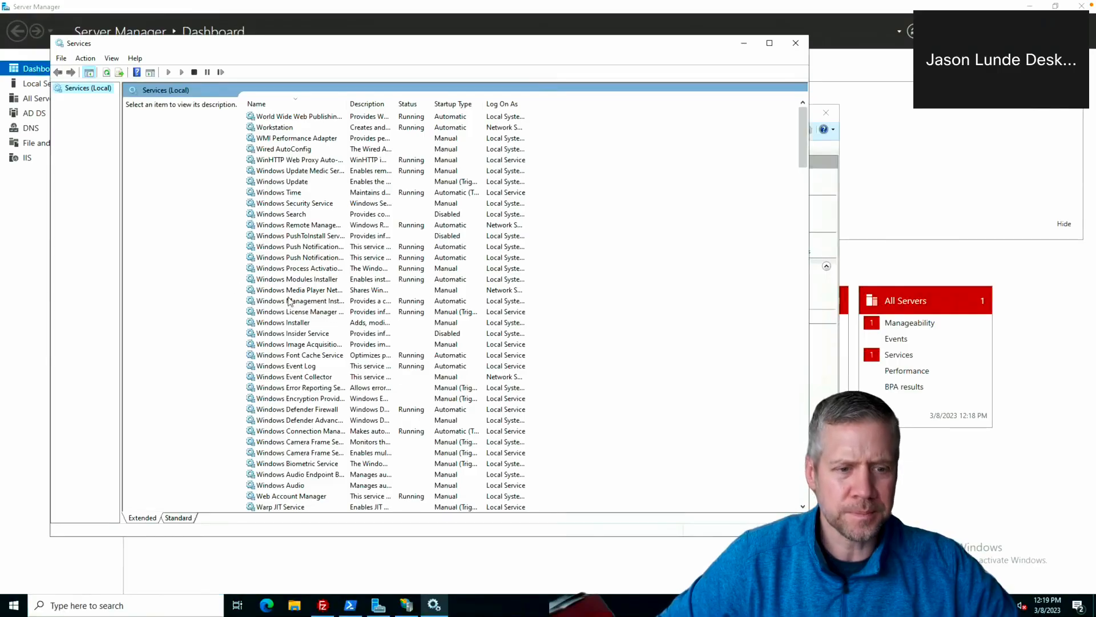
pyautogui.scroll(-20, 290, 301)
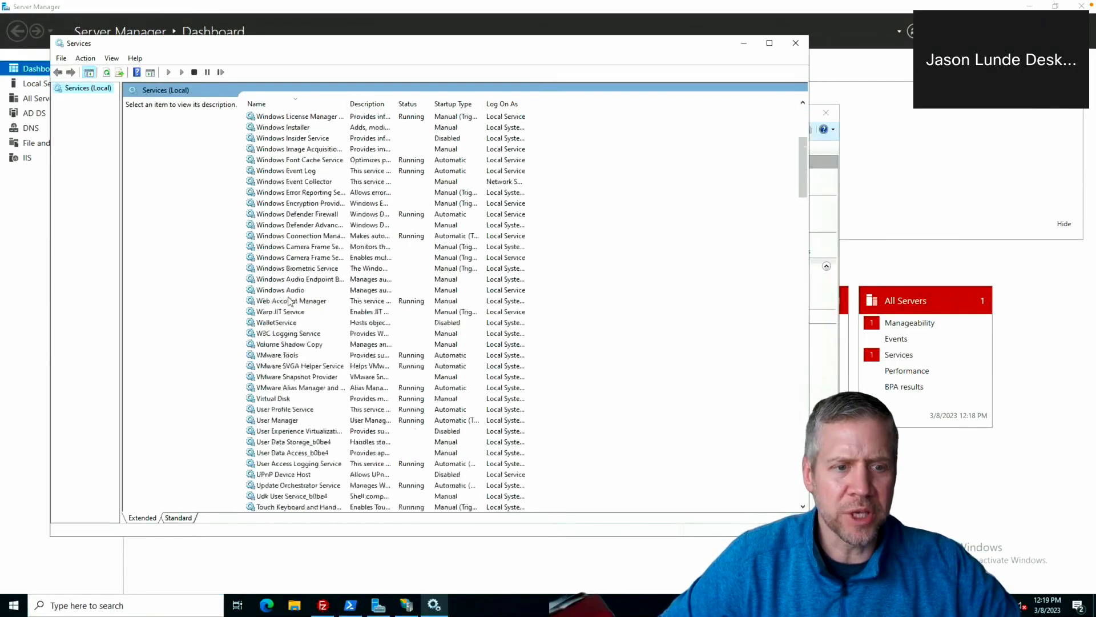
pyautogui.scroll(-20, 289, 301)
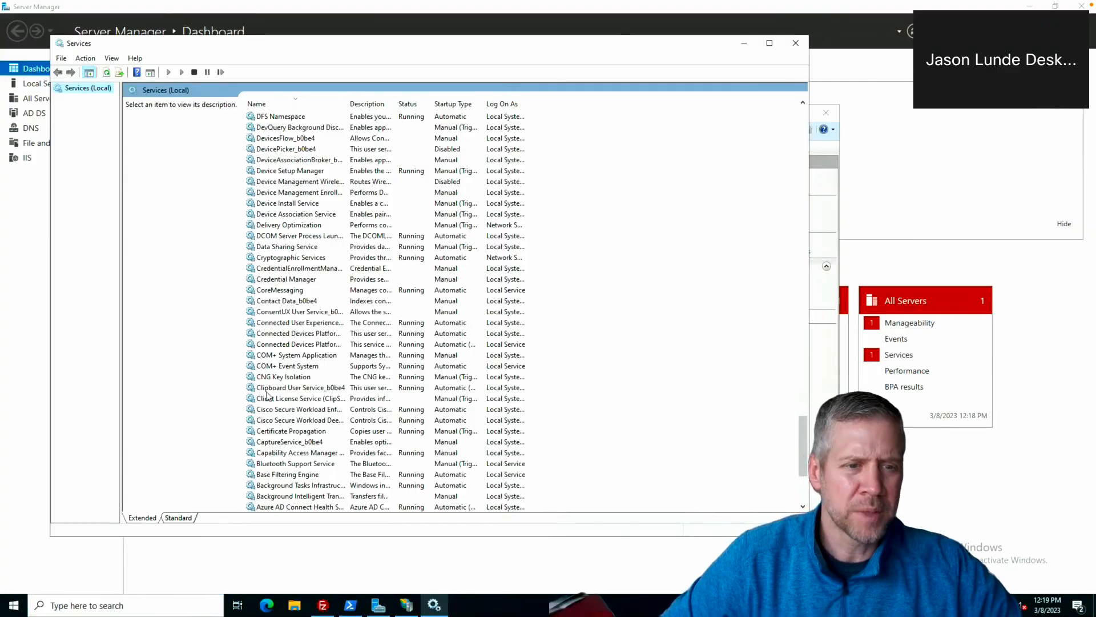
pyautogui.click(271, 409)
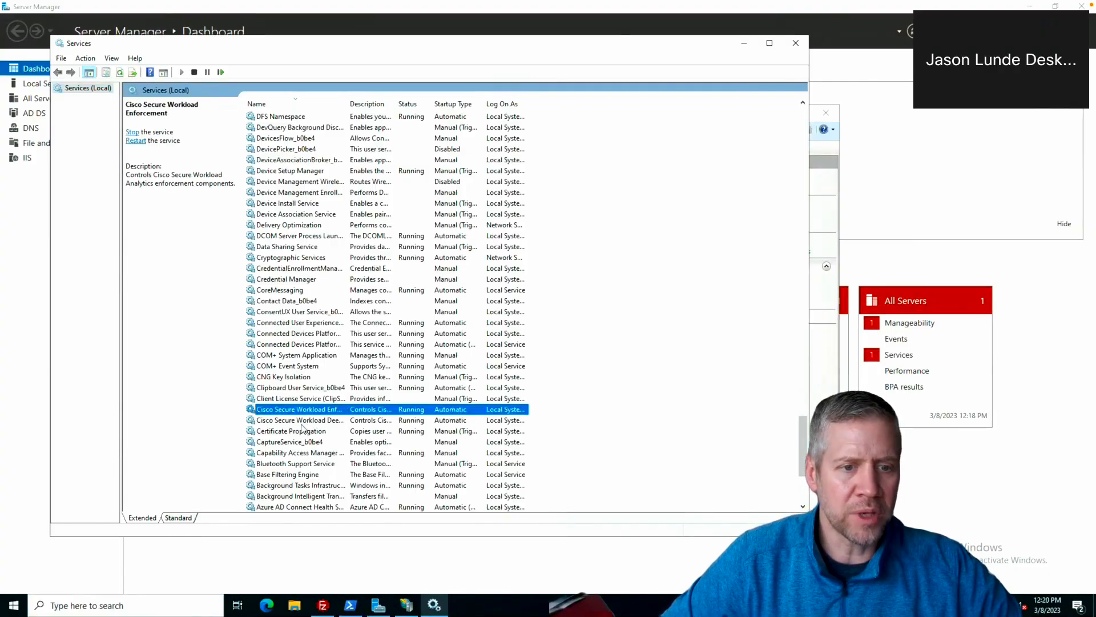
pyautogui.click(304, 421)
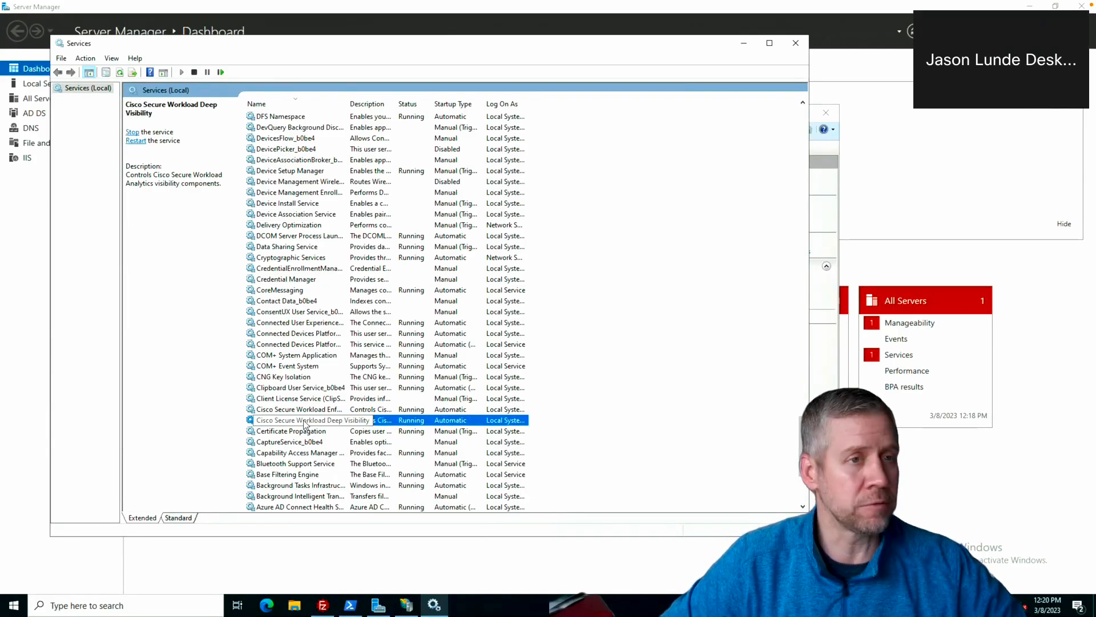
pyautogui.hotkey('ctrl', 'Left')
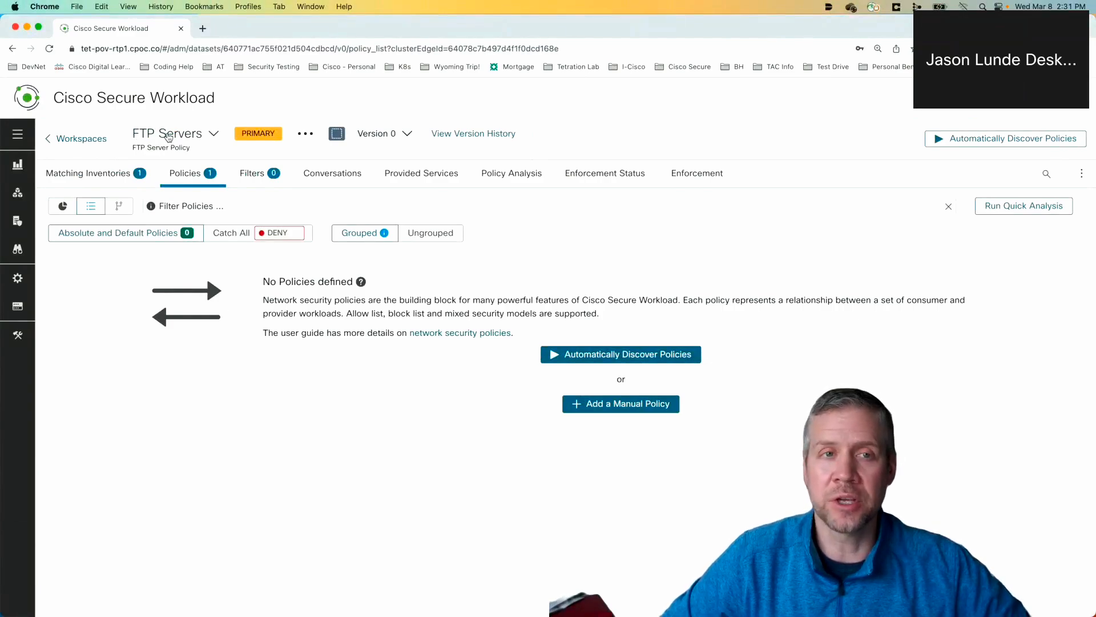
pyautogui.click(128, 178)
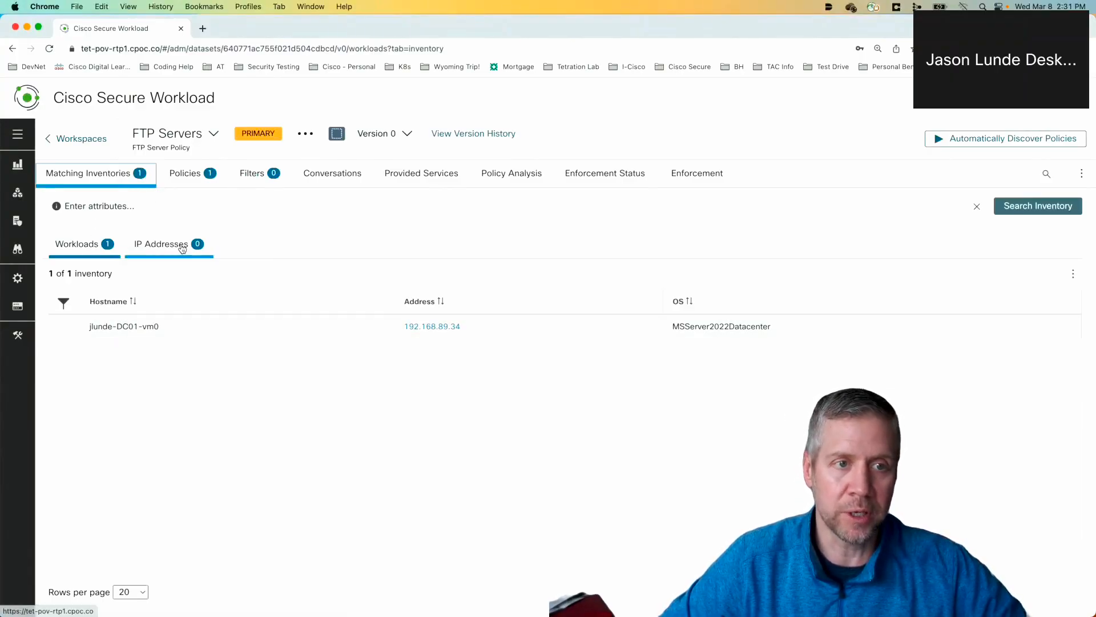
pyautogui.click(207, 179)
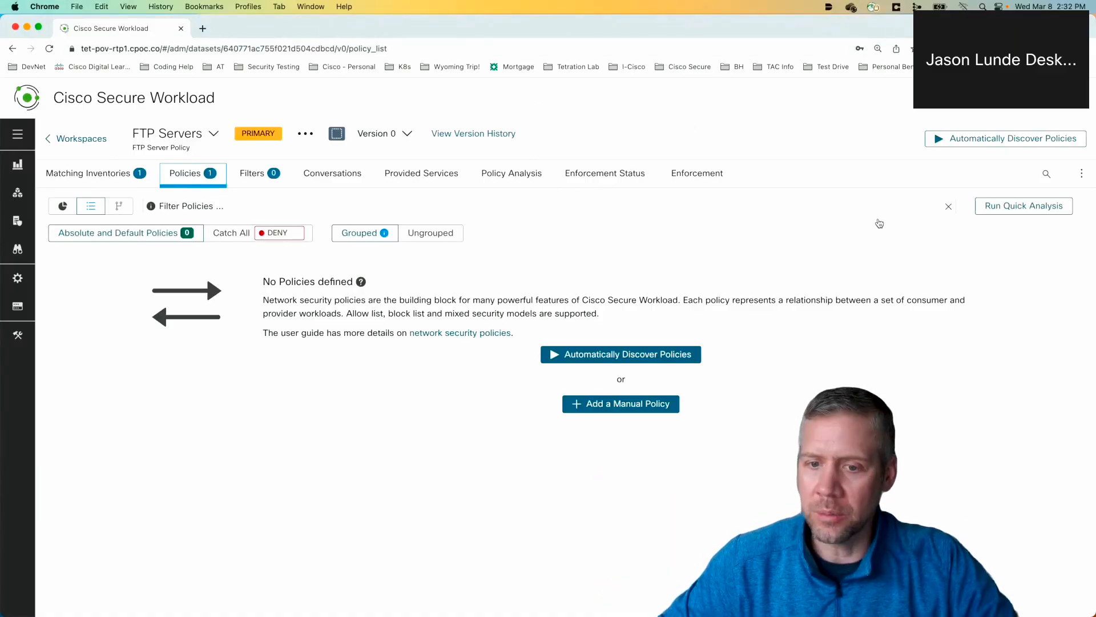
# Create a manual Allow policy from the top-level scope consumer to the Prod FTP provider scope.
pyautogui.click(649, 401)
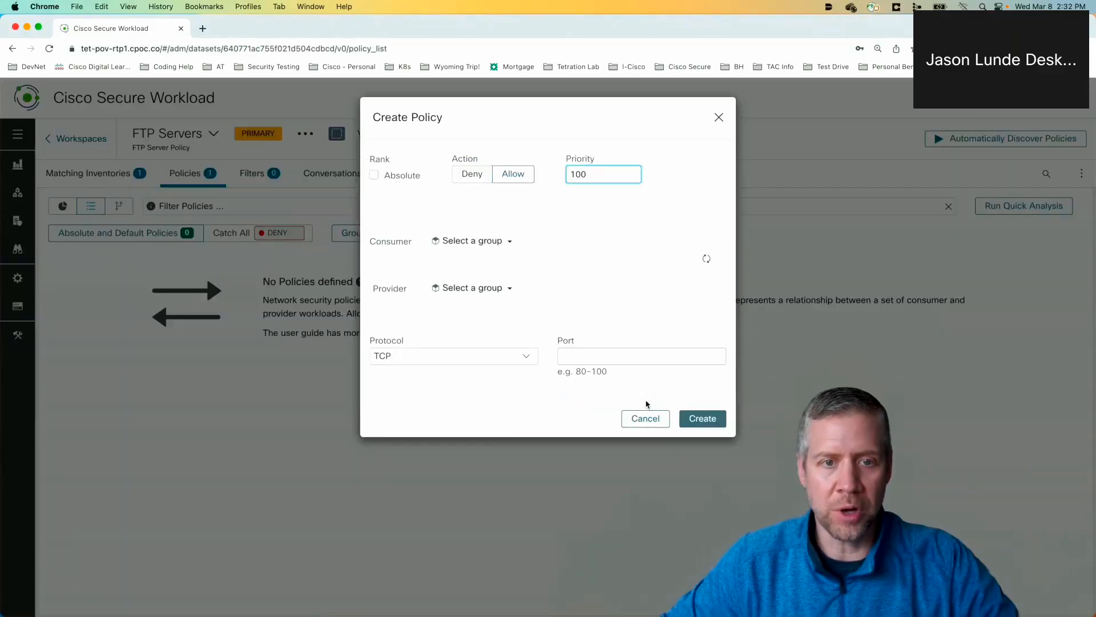
pyautogui.click(516, 181)
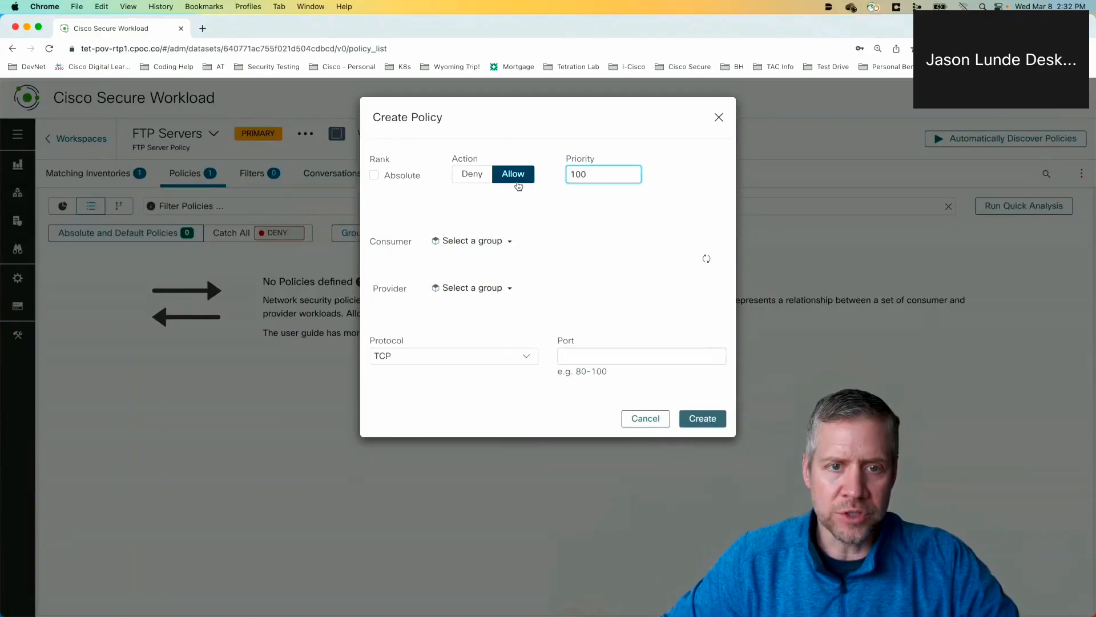
pyautogui.click(495, 241)
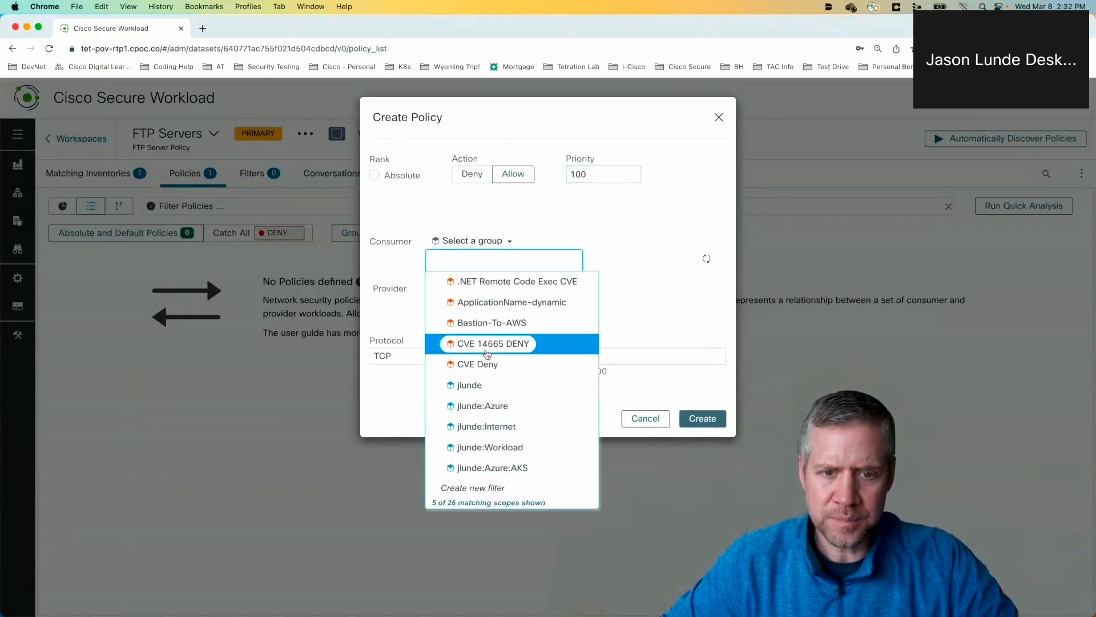
pyautogui.click(467, 384)
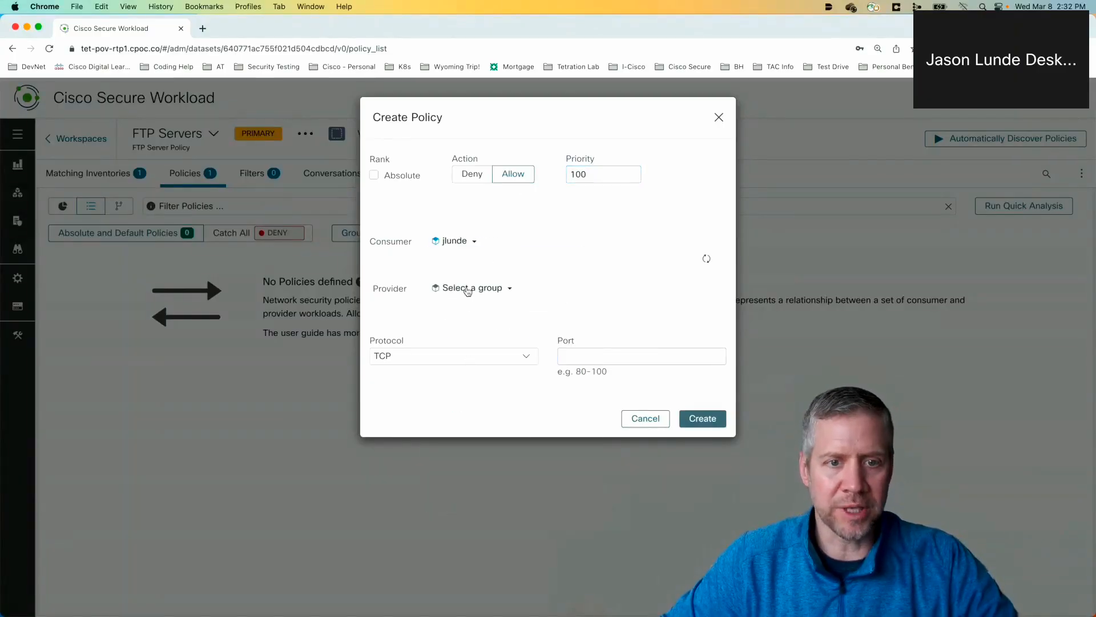
pyautogui.click(468, 288)
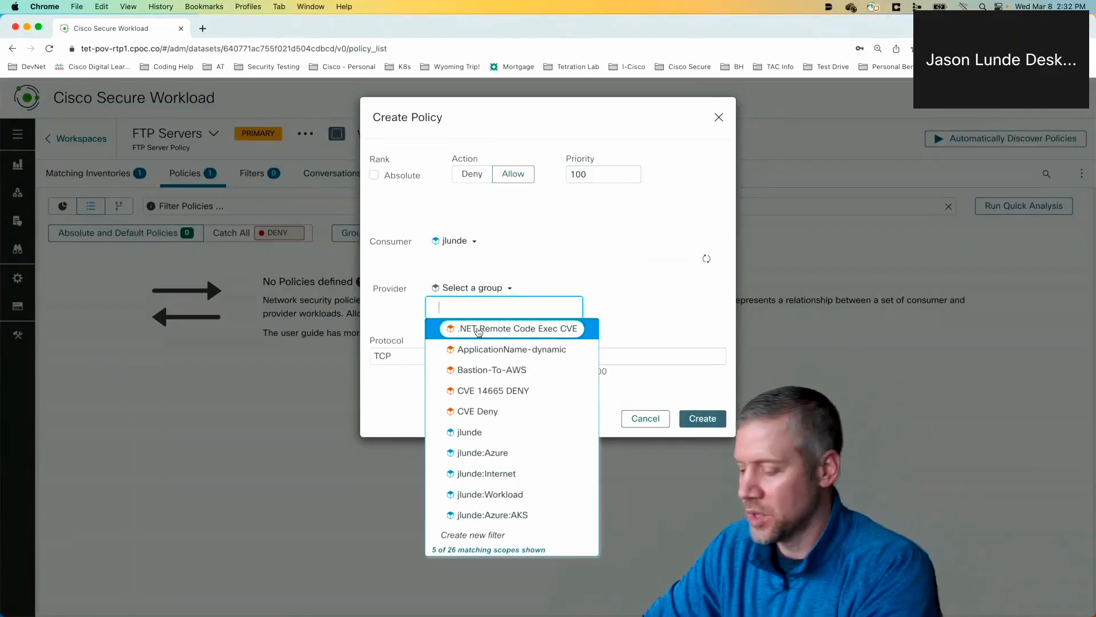
pyautogui.write('ftp')
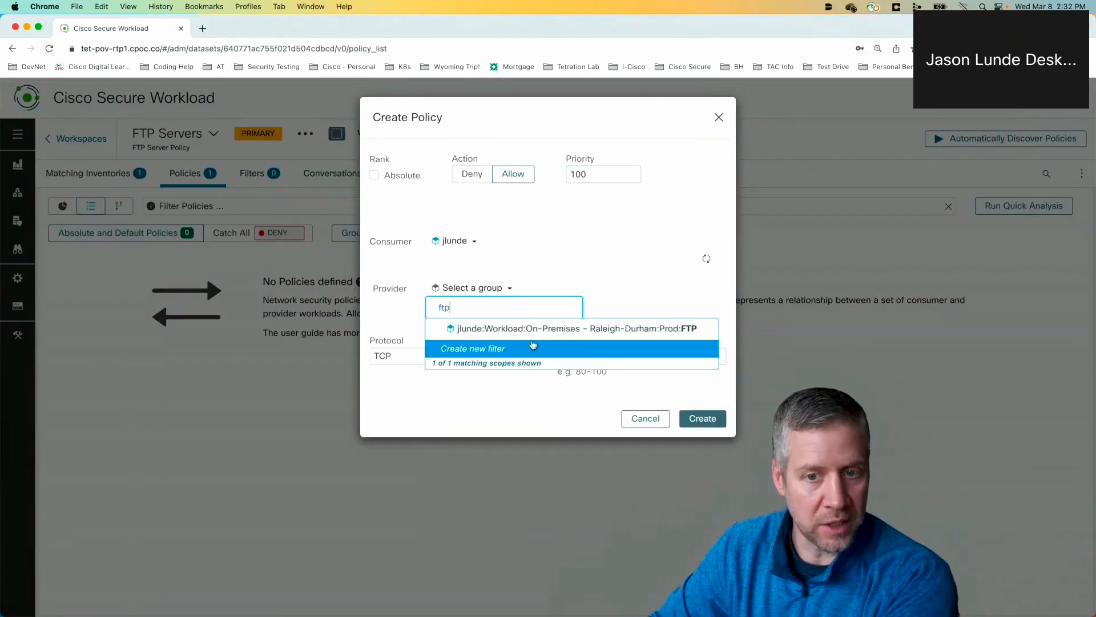
pyautogui.click(533, 337)
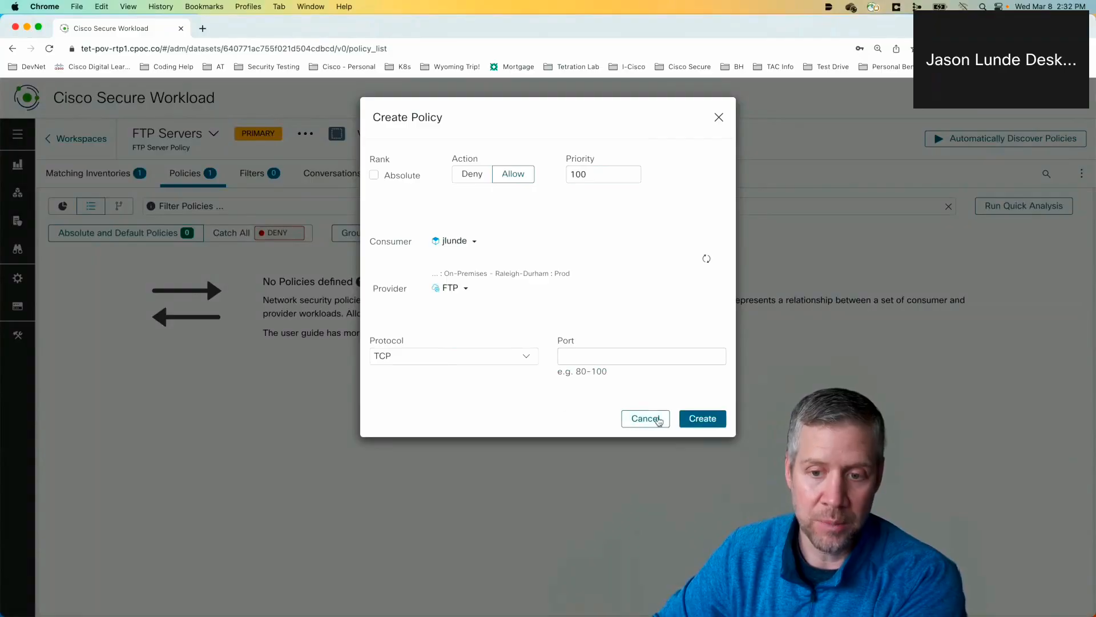
pyautogui.click(691, 423)
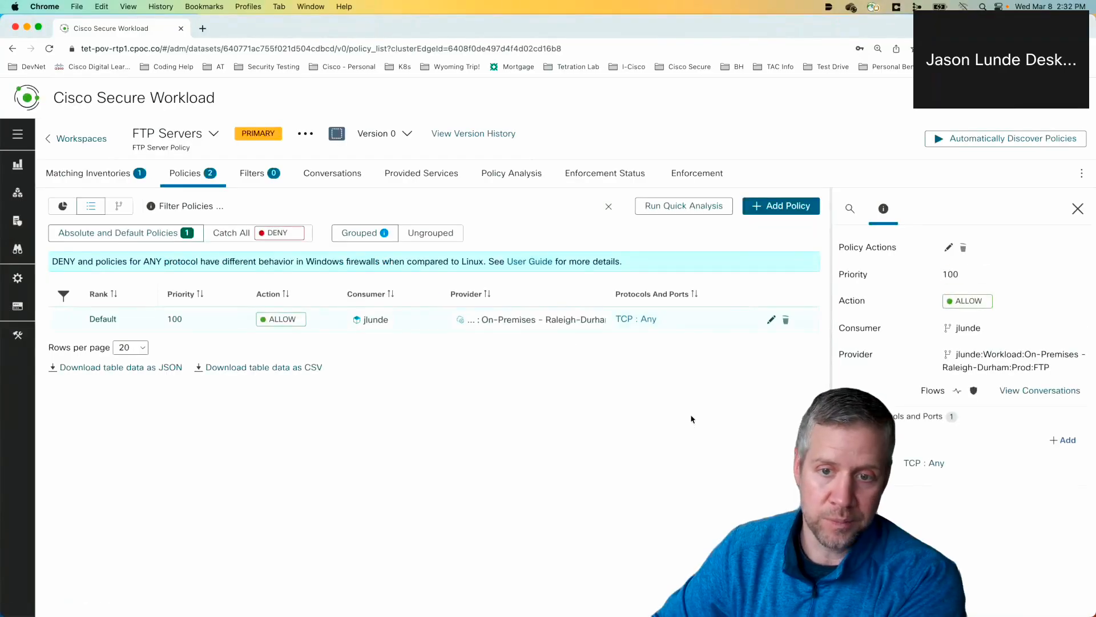
# Open the FTP policy's TCP : Any port editor with advanced options and Provider Binary Path focused.
pyautogui.click(638, 324)
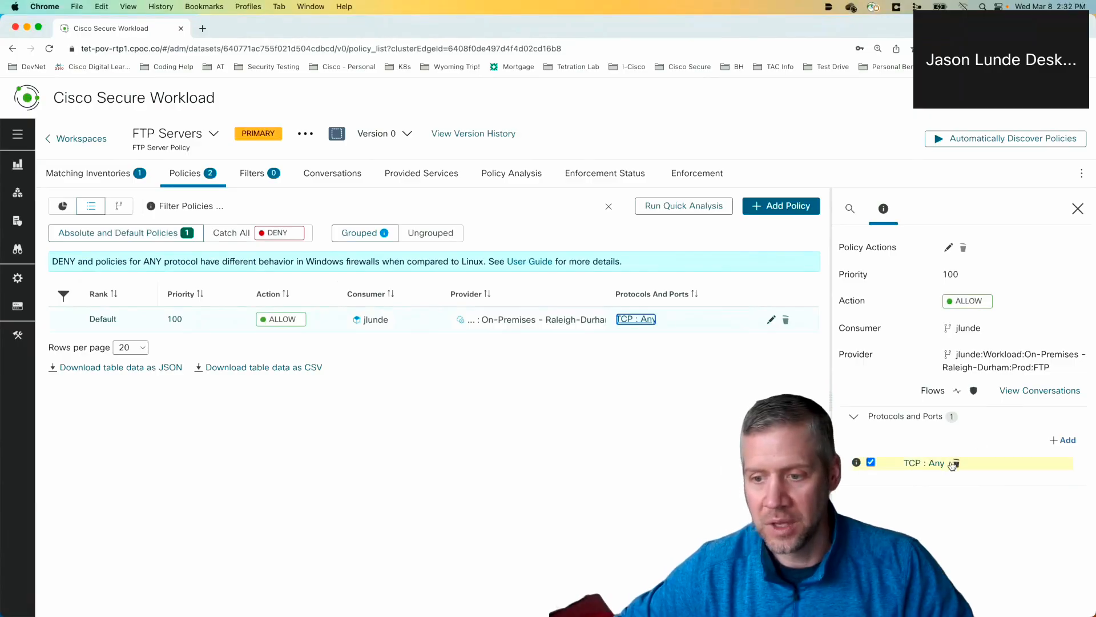
pyautogui.click(936, 467)
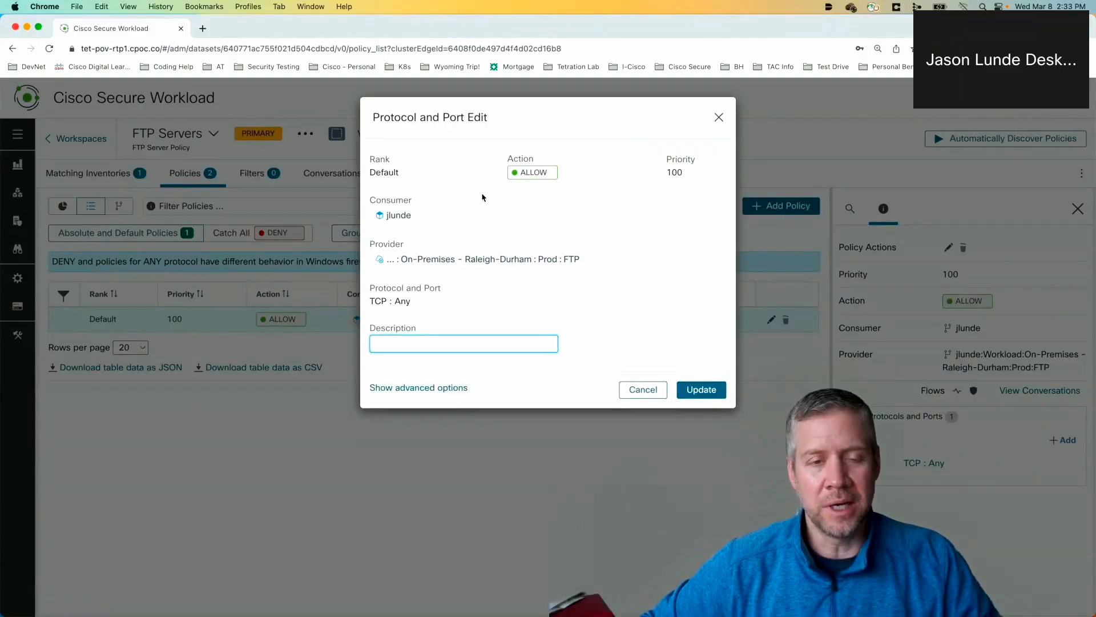
pyautogui.click(423, 388)
pyautogui.scroll(-3, 423, 390)
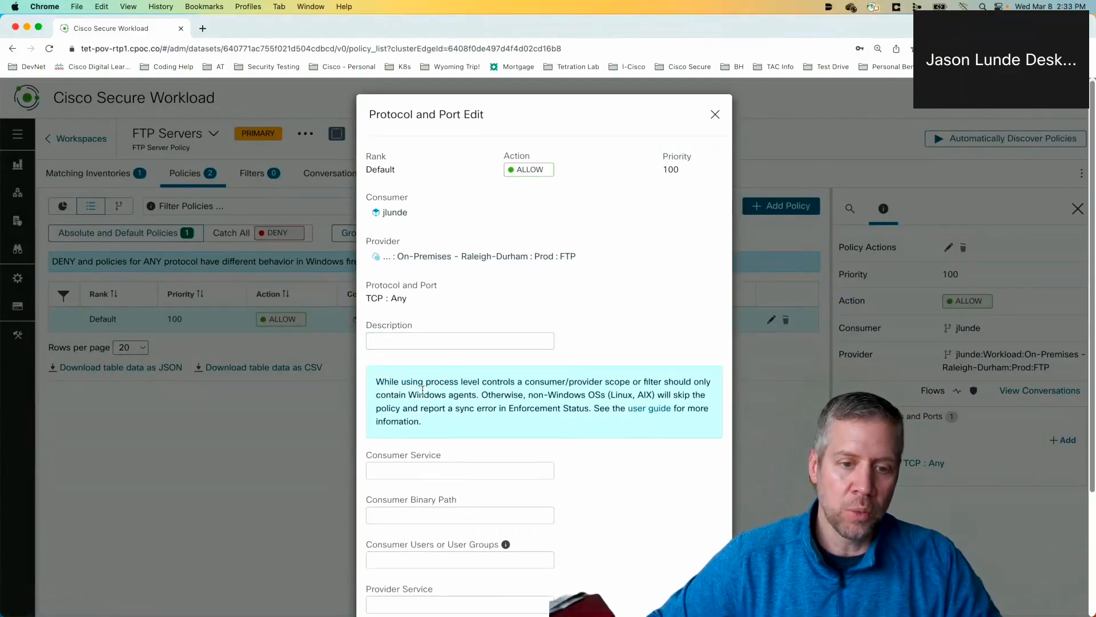
pyautogui.scroll(-3, 423, 390)
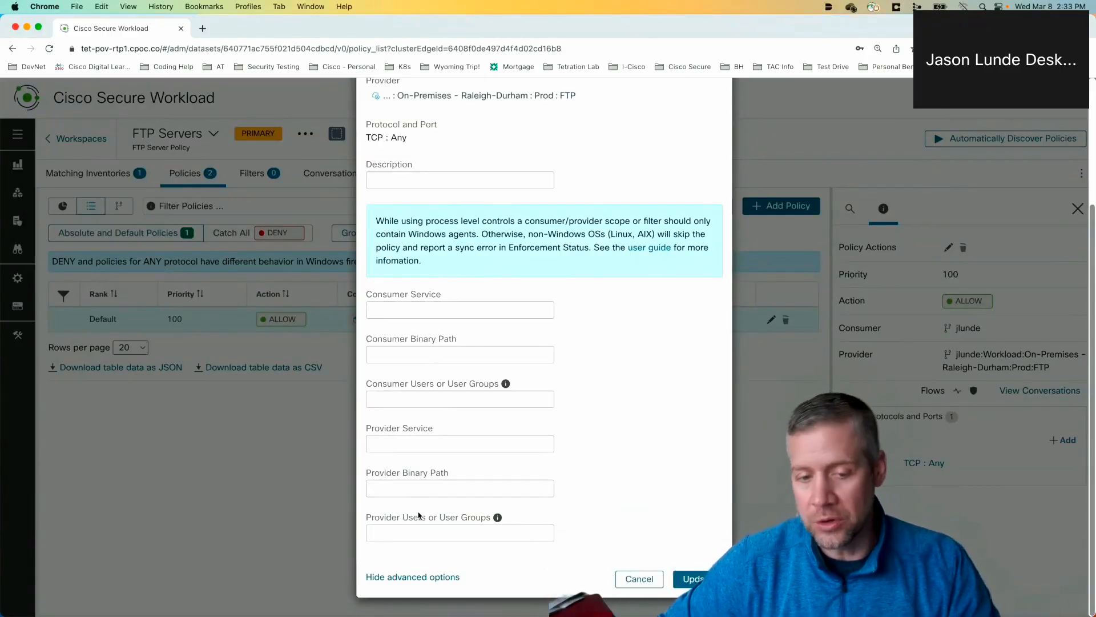
pyautogui.click(424, 481)
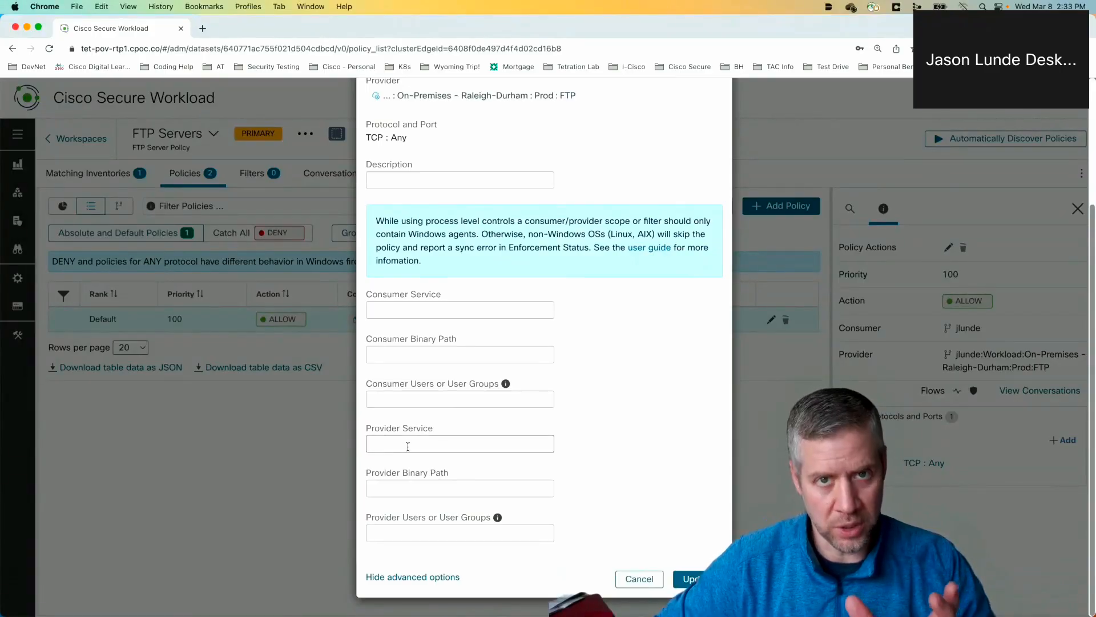
pyautogui.hotkey('ctrl', 'Right')
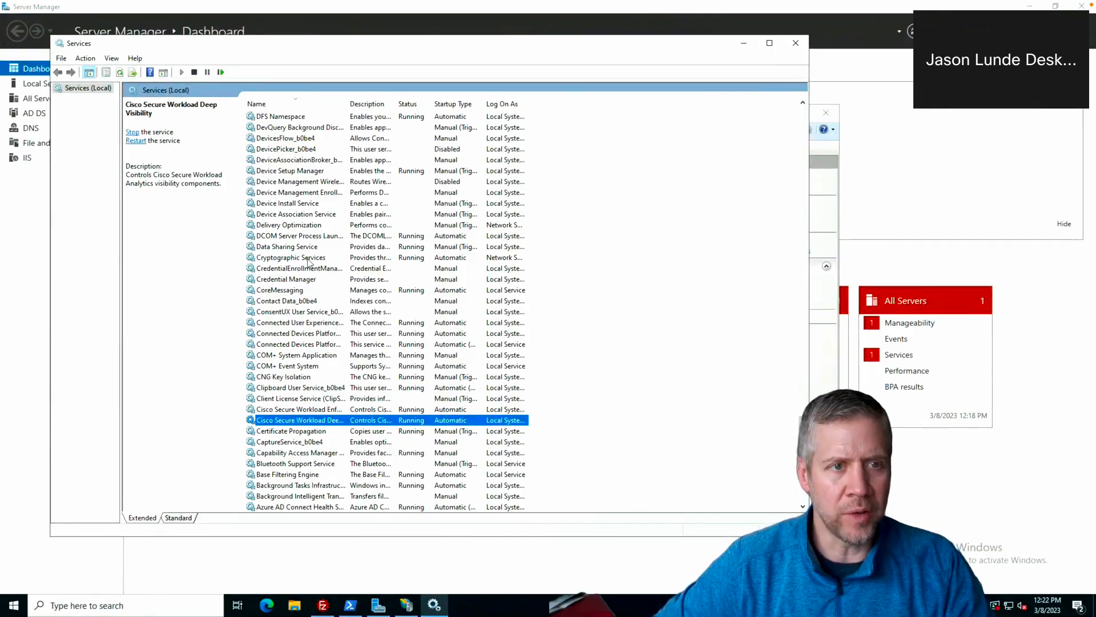
# Review the running Cisco Secure Workload services, then bring up the PowerShell console with Tetration rules.
pyautogui.scroll(2, 308, 262)
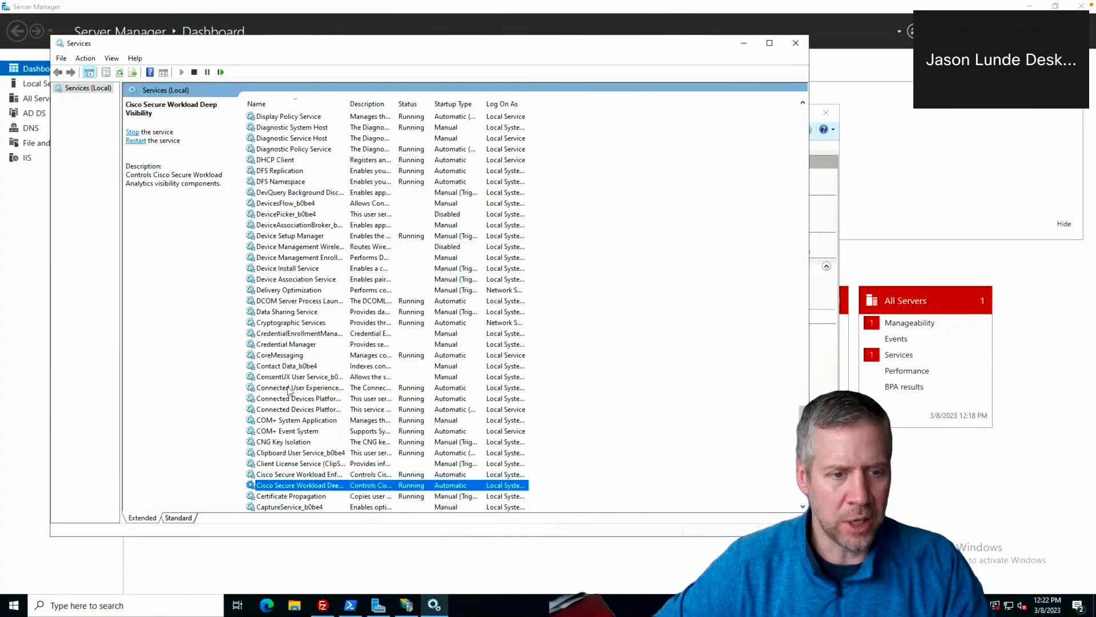
pyautogui.scroll(-5, 288, 390)
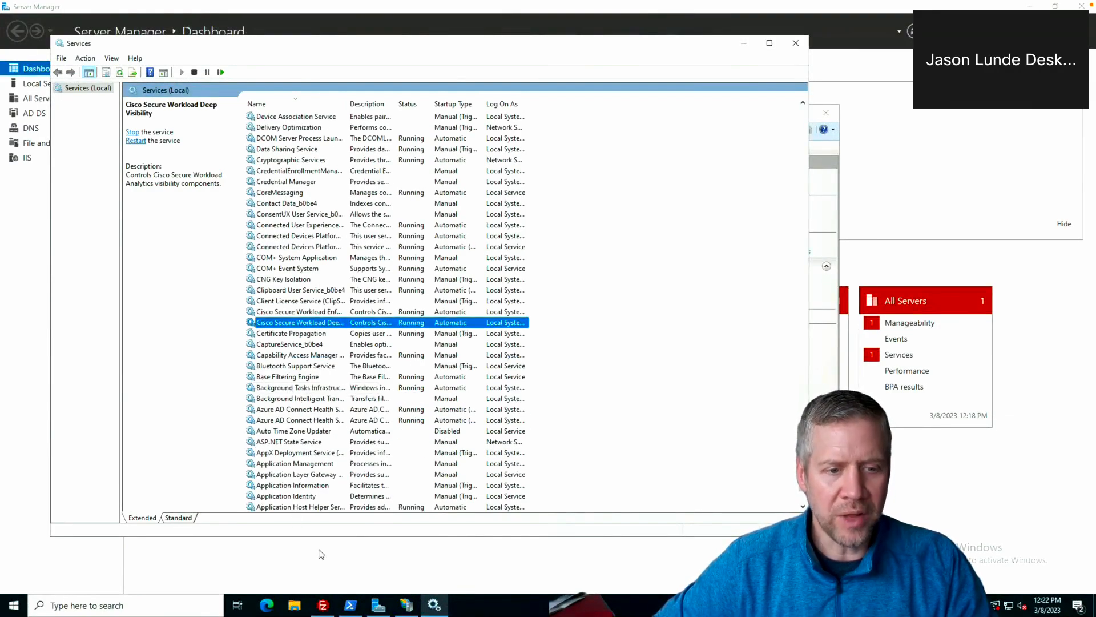
pyautogui.click(350, 607)
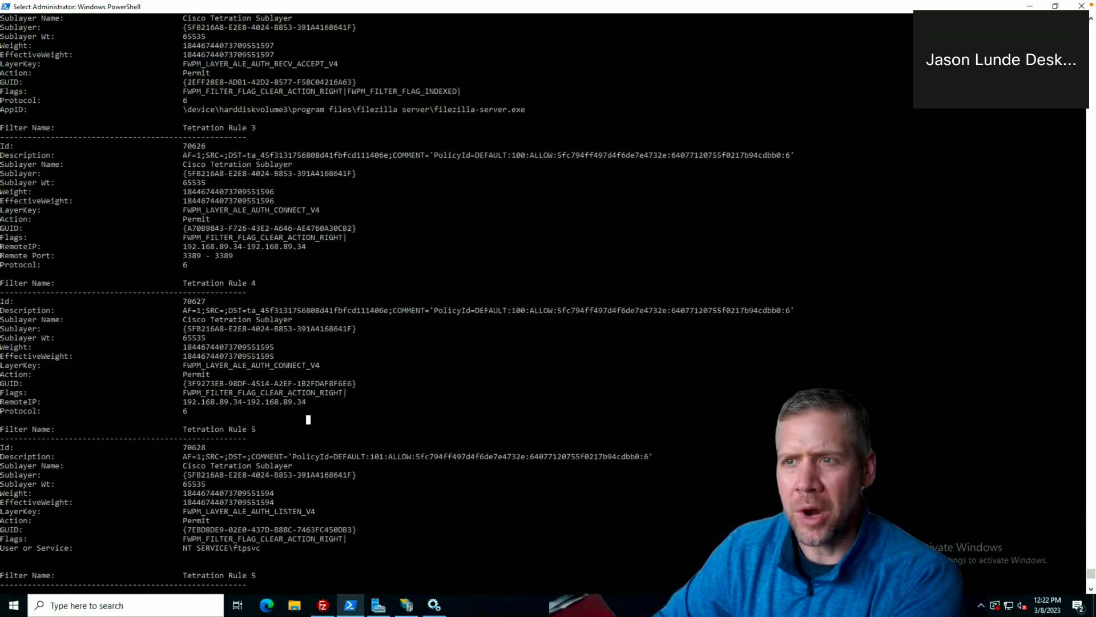
# Clear the console with cls and list all server services using Get-Service.
pyautogui.press('Escape')
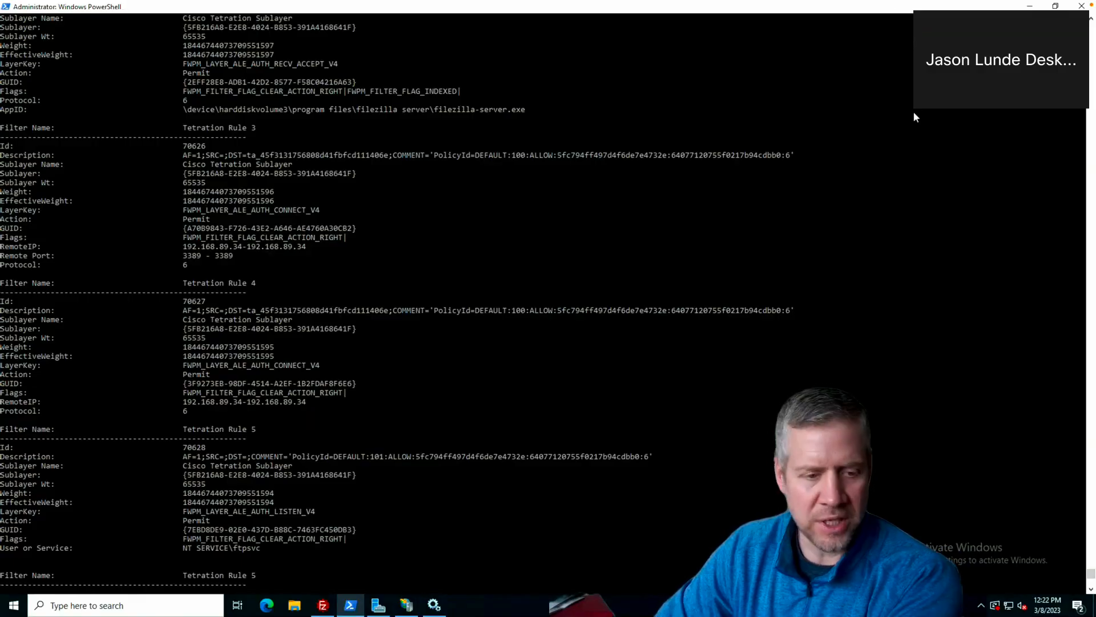
pyautogui.write('cls')
pyautogui.press('Return')
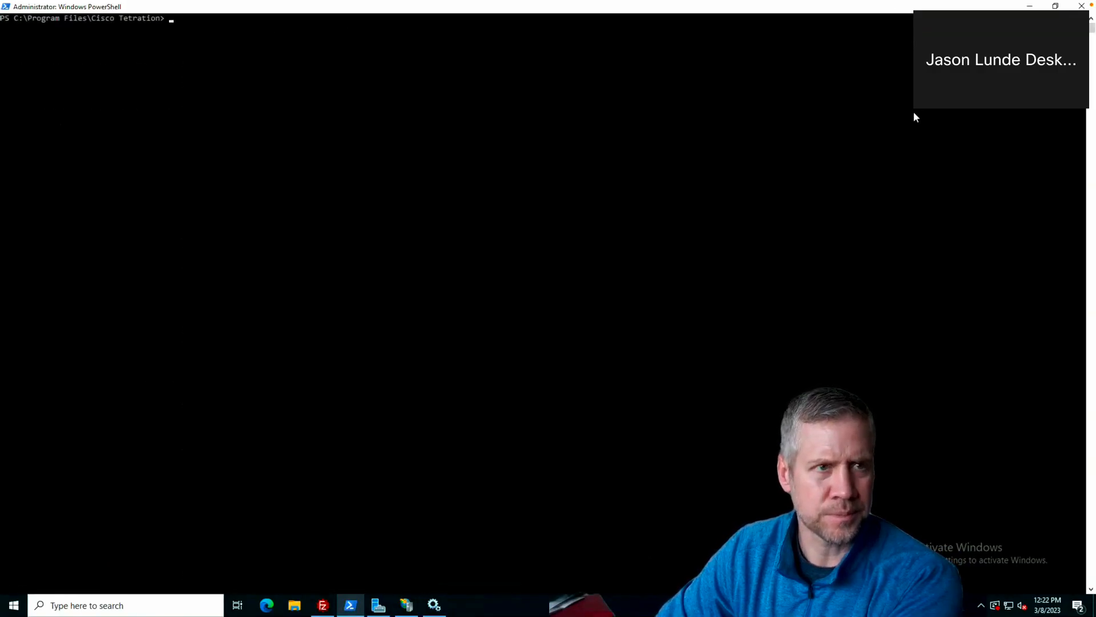
pyautogui.write('get')
pyautogui.press('Tab')
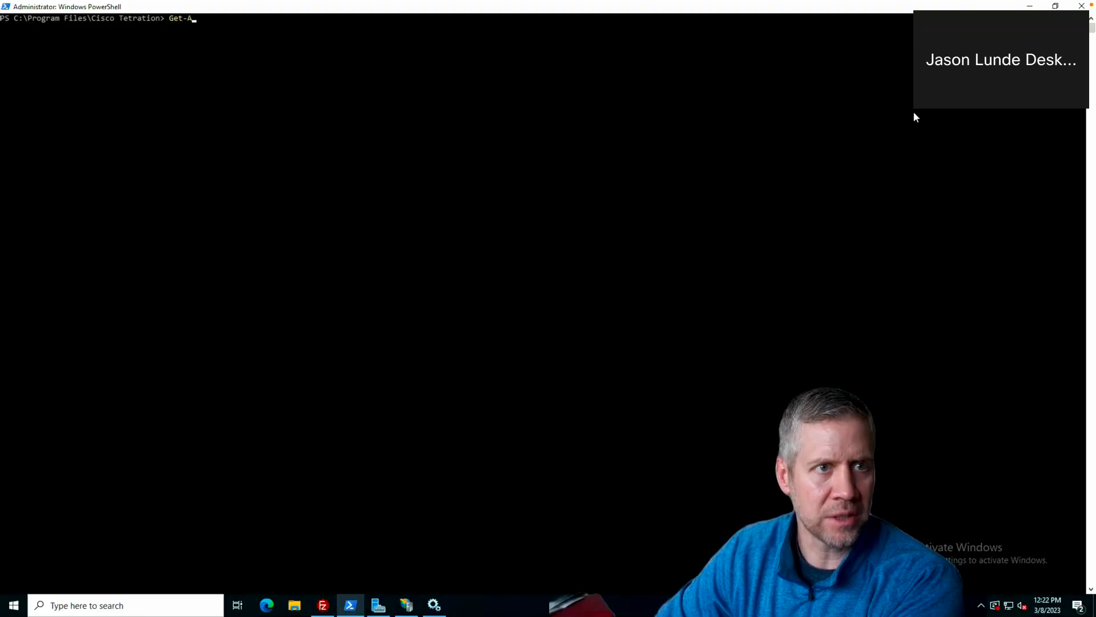
pyautogui.press('Tab')
pyautogui.press('Return')
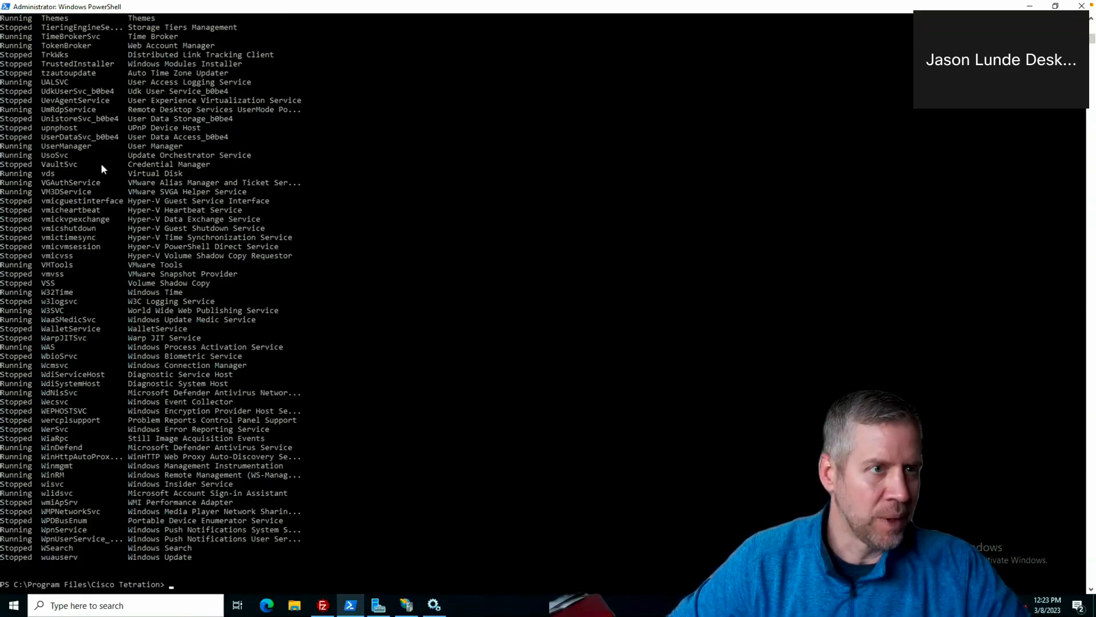
# Select the ftpsvc and filezilla-server service names in the output, then return to the policy editor.
pyautogui.click(75, 146)
pyautogui.scroll(7, 75, 148)
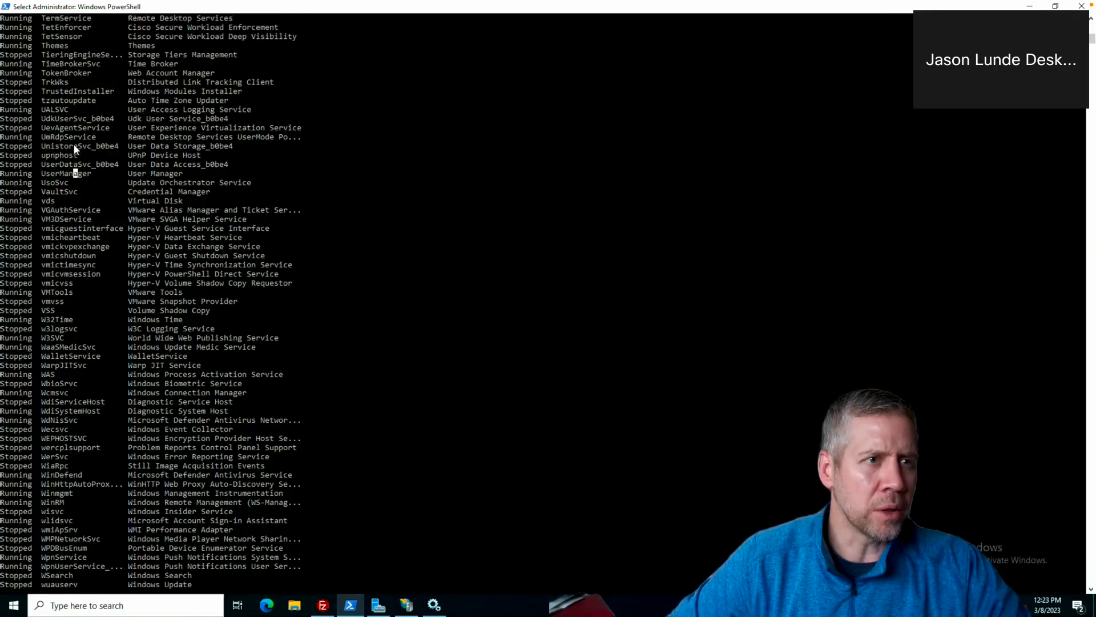
pyautogui.scroll(6, 74, 147)
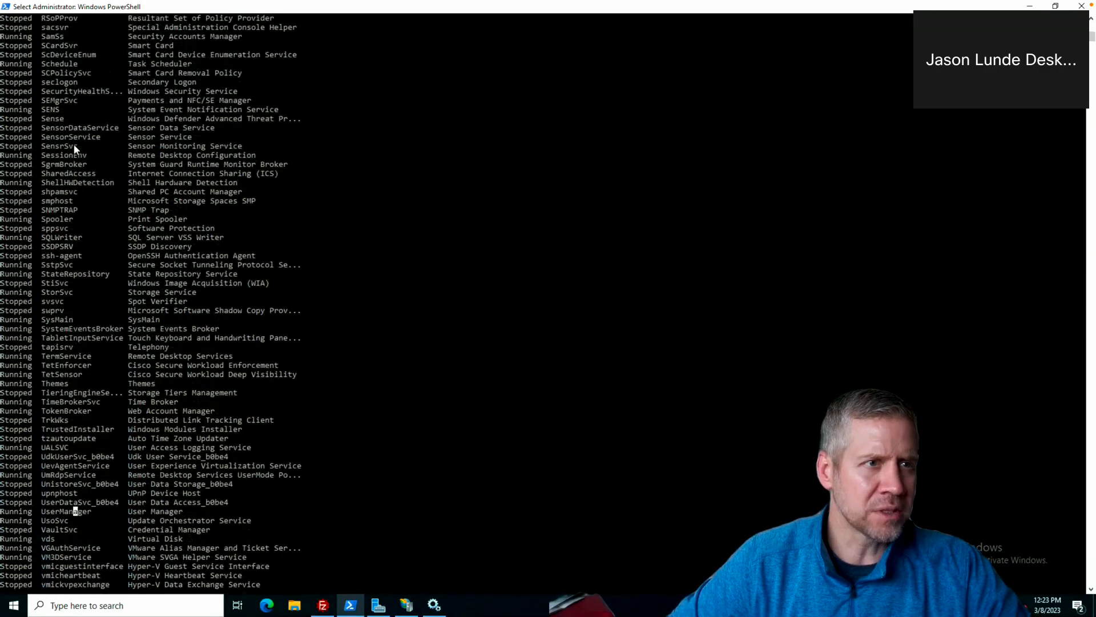
pyautogui.scroll(3, 74, 148)
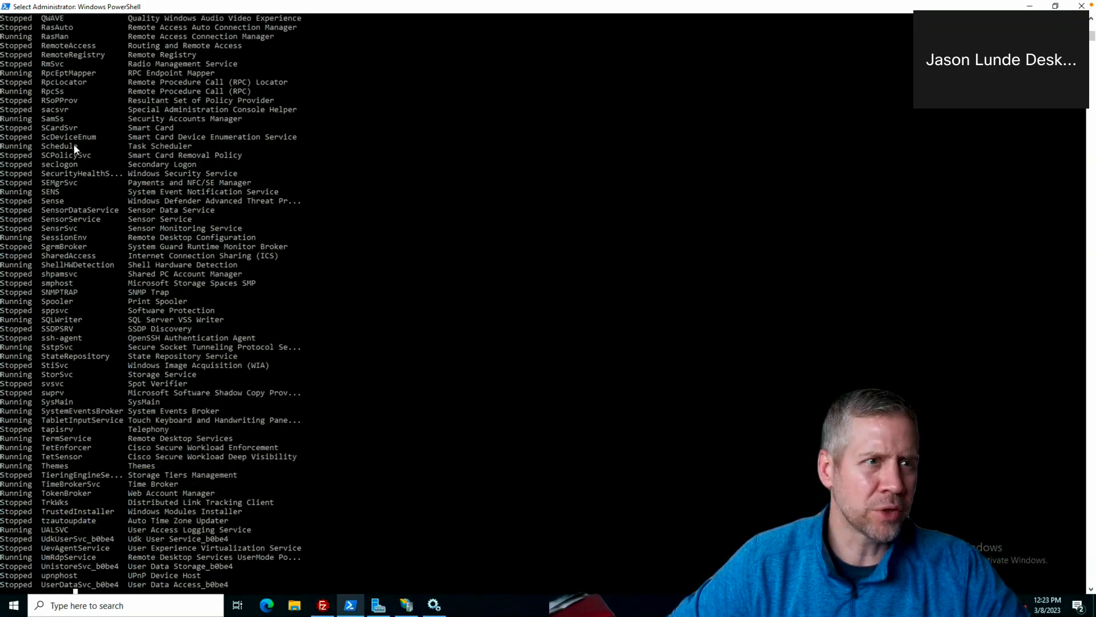
pyautogui.scroll(5, 73, 143)
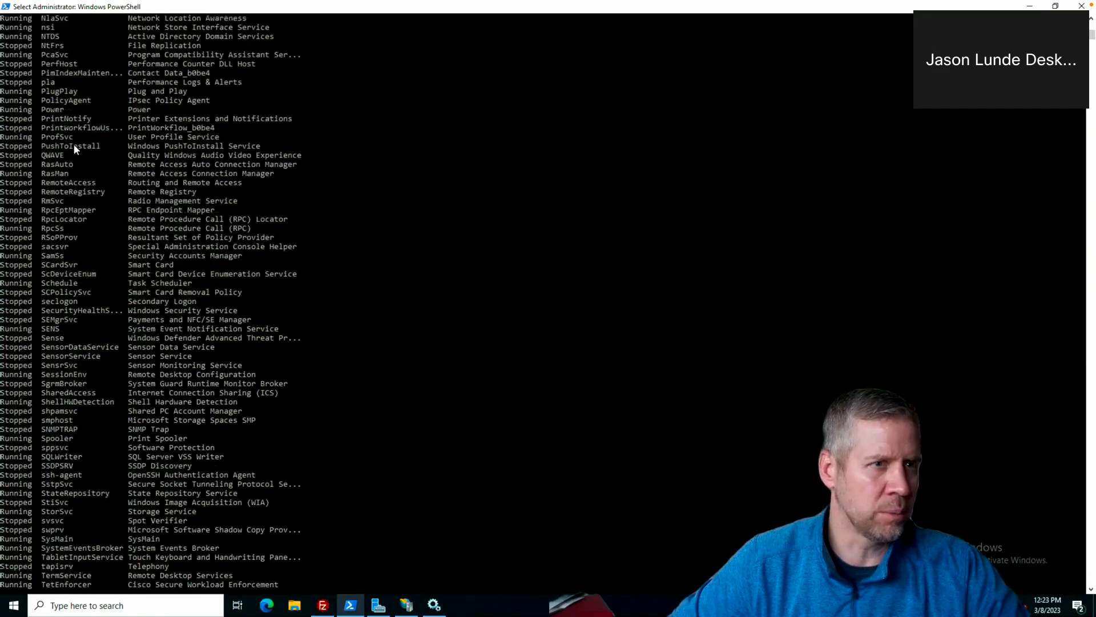
pyautogui.scroll(2, 73, 143)
pyautogui.scroll(7, 73, 143)
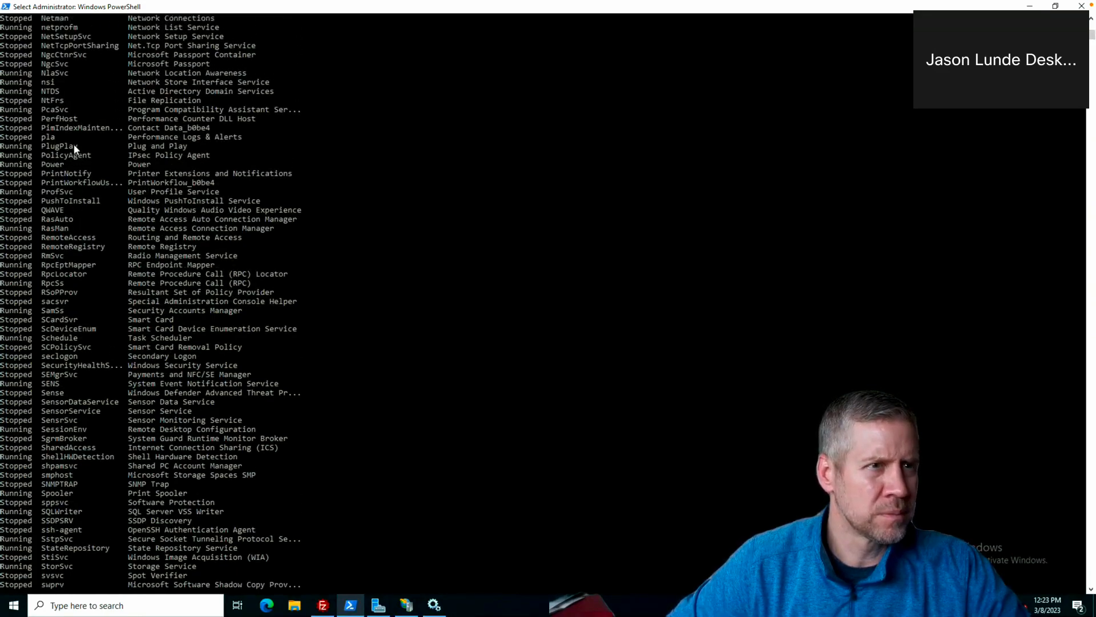
pyautogui.scroll(3, 73, 143)
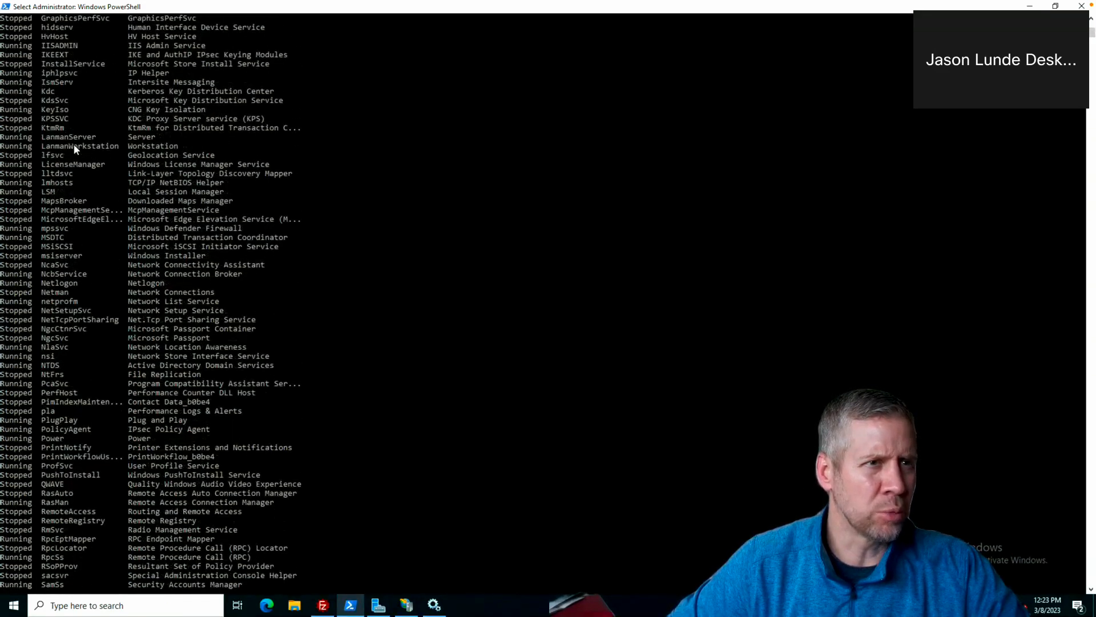
pyautogui.scroll(9, 73, 144)
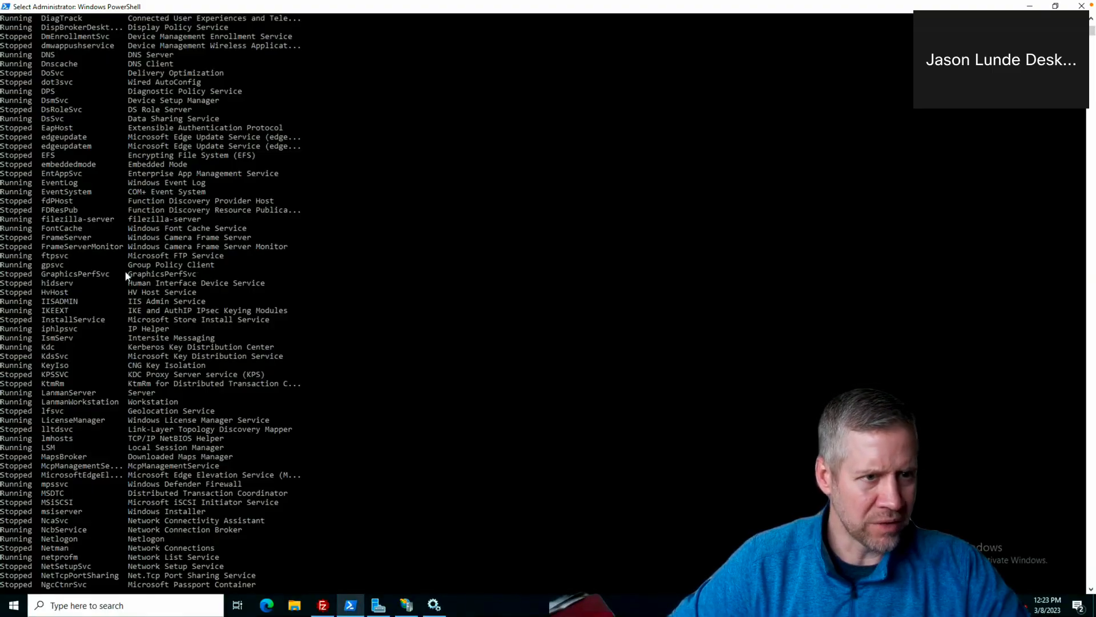
pyautogui.doubleClick(56, 257)
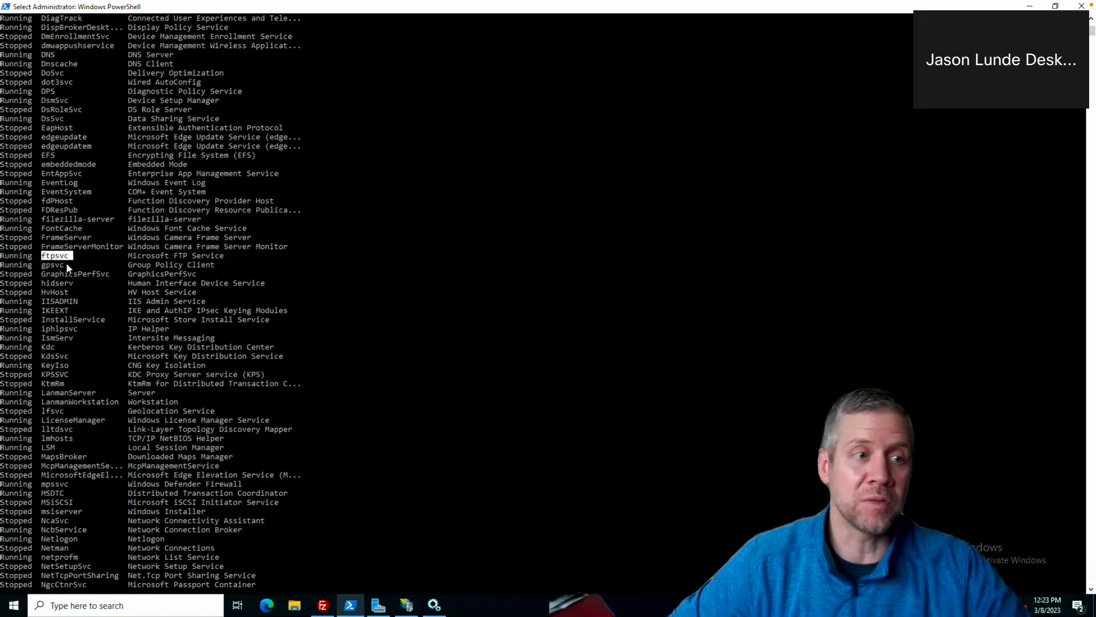
pyautogui.click(66, 220)
pyautogui.doubleClick(66, 220)
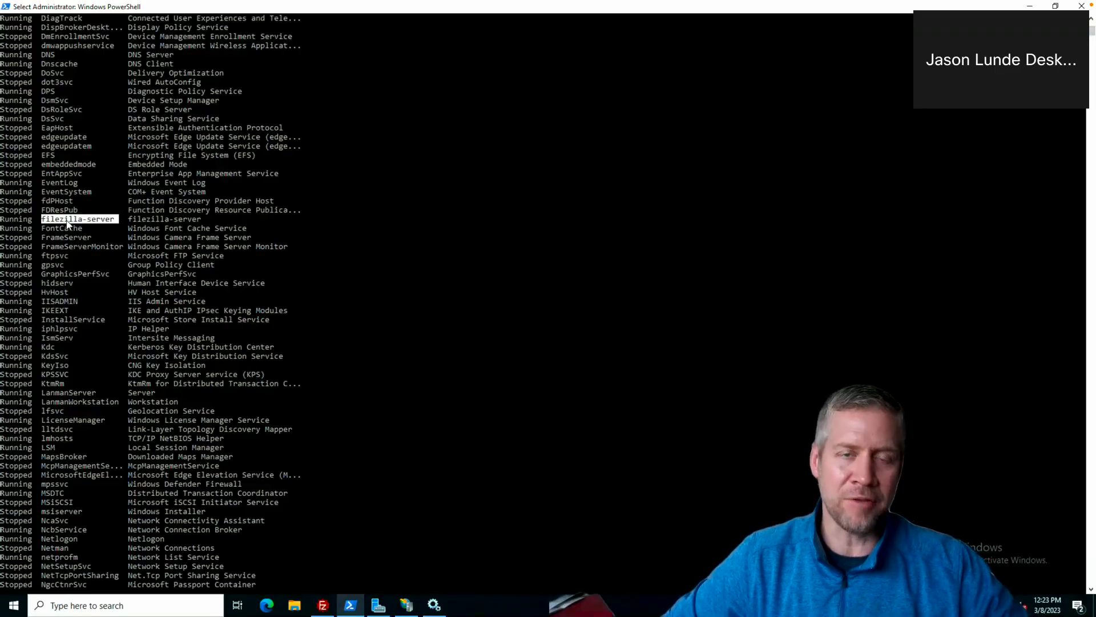
pyautogui.doubleClick(60, 256)
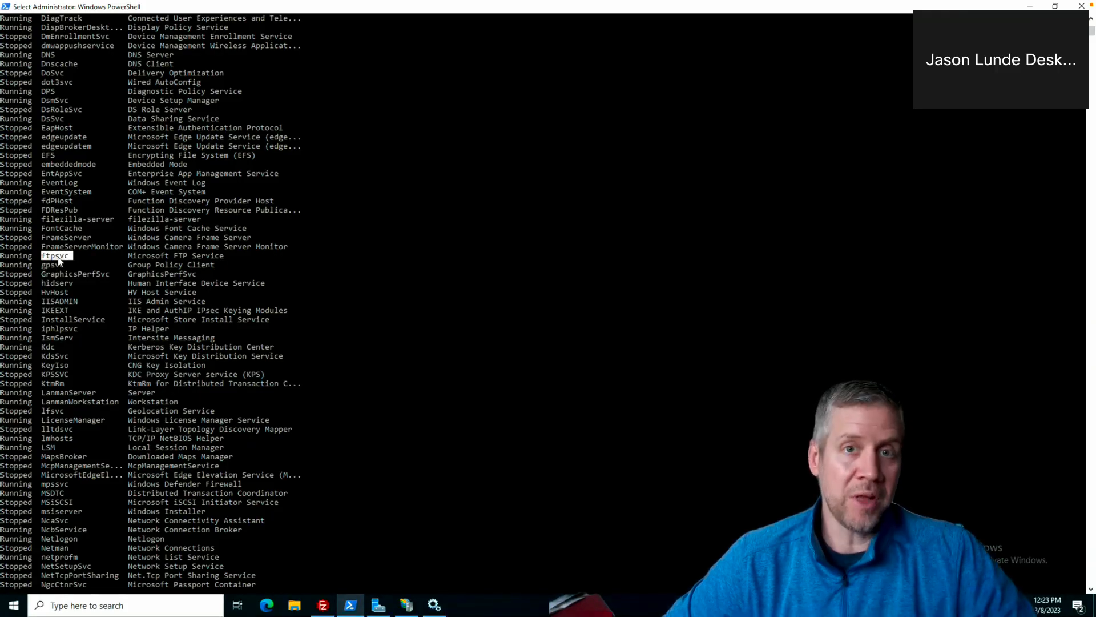
pyautogui.hotkey('ctrl', 'Left')
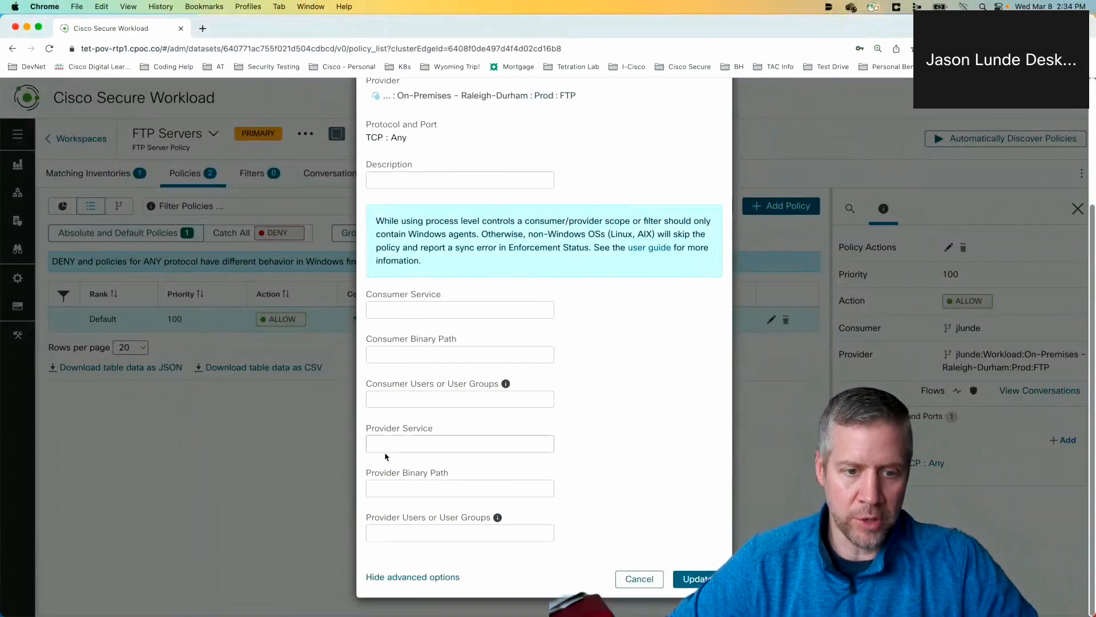
# Set the priority-100 policy's Provider Service to ftpsvc and update the TCP : Any rule.
pyautogui.click(394, 443)
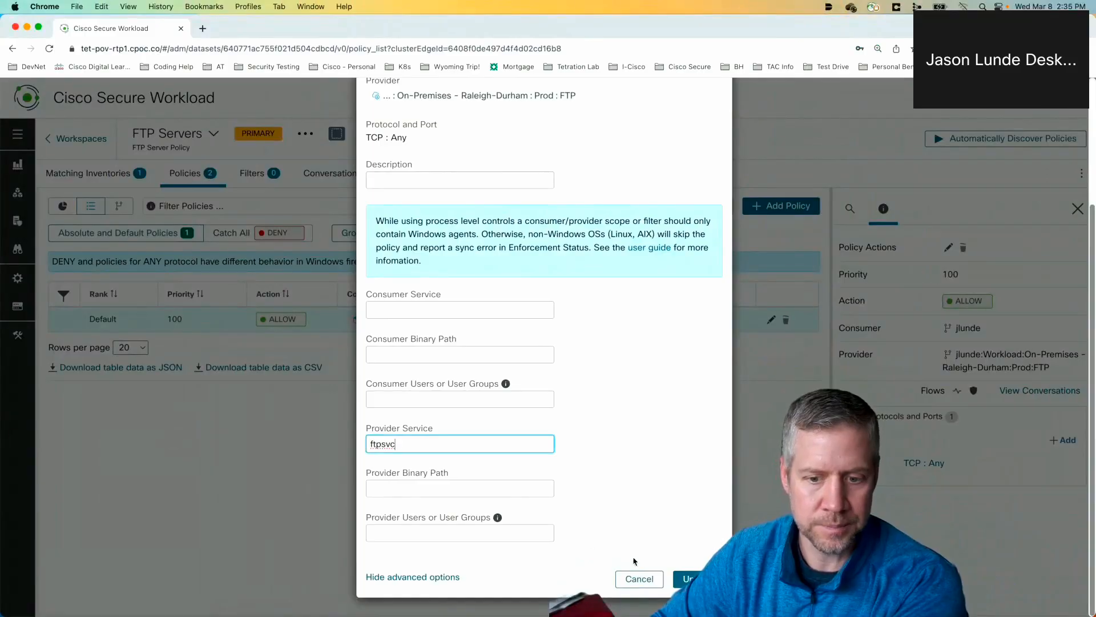
pyautogui.click(682, 580)
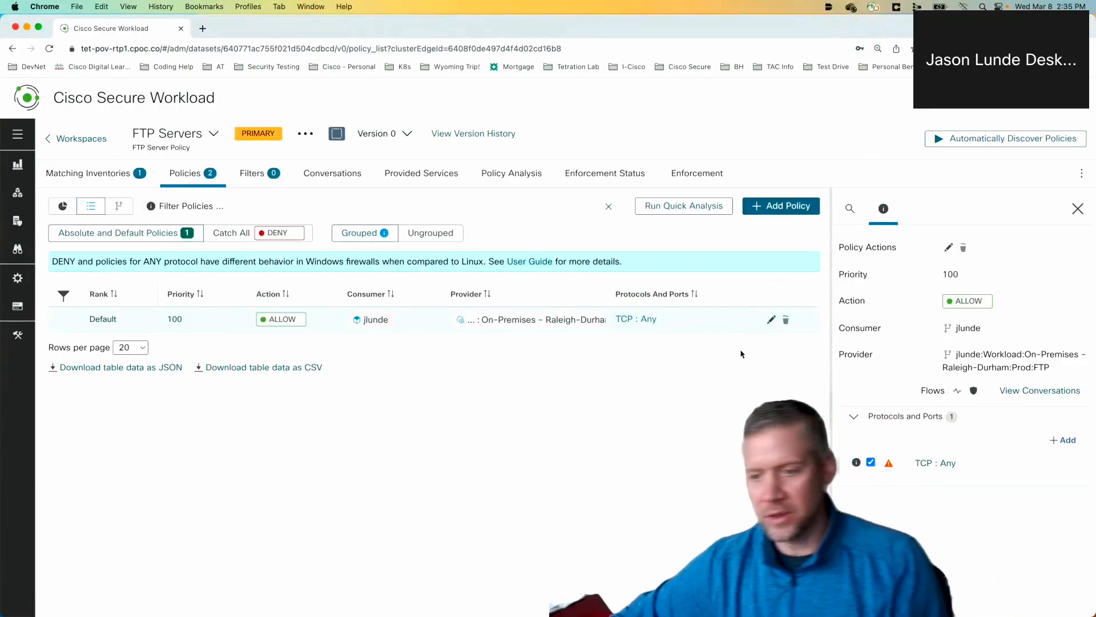
pyautogui.moveTo(890, 464)
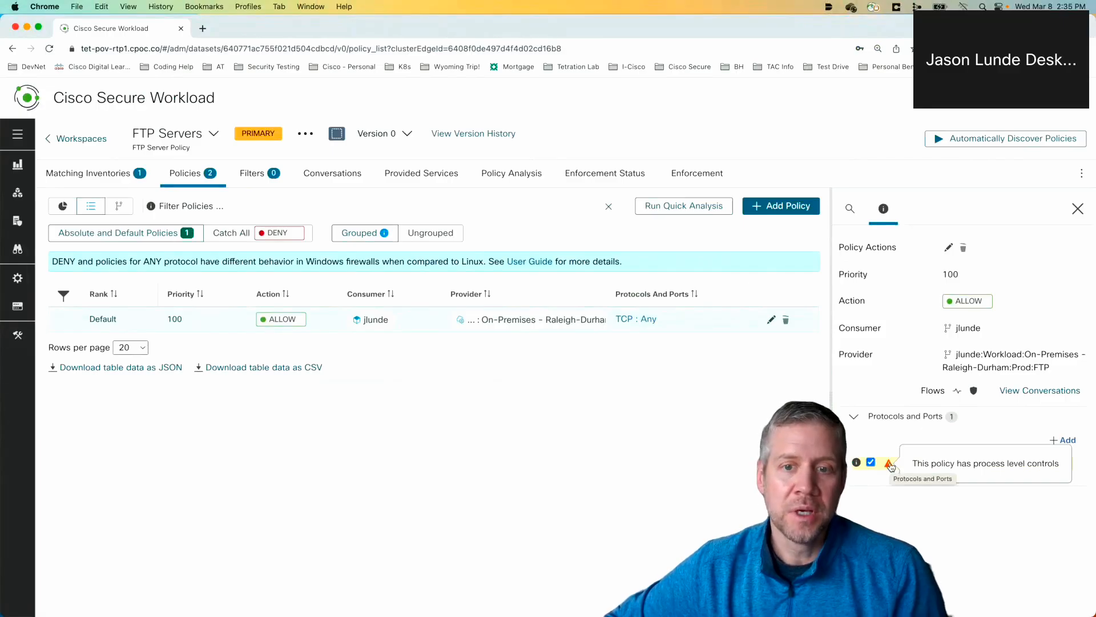
# Create a priority-101 ALLOW policy from the top-level user scope to the Prod FTP scope.
pyautogui.click(763, 207)
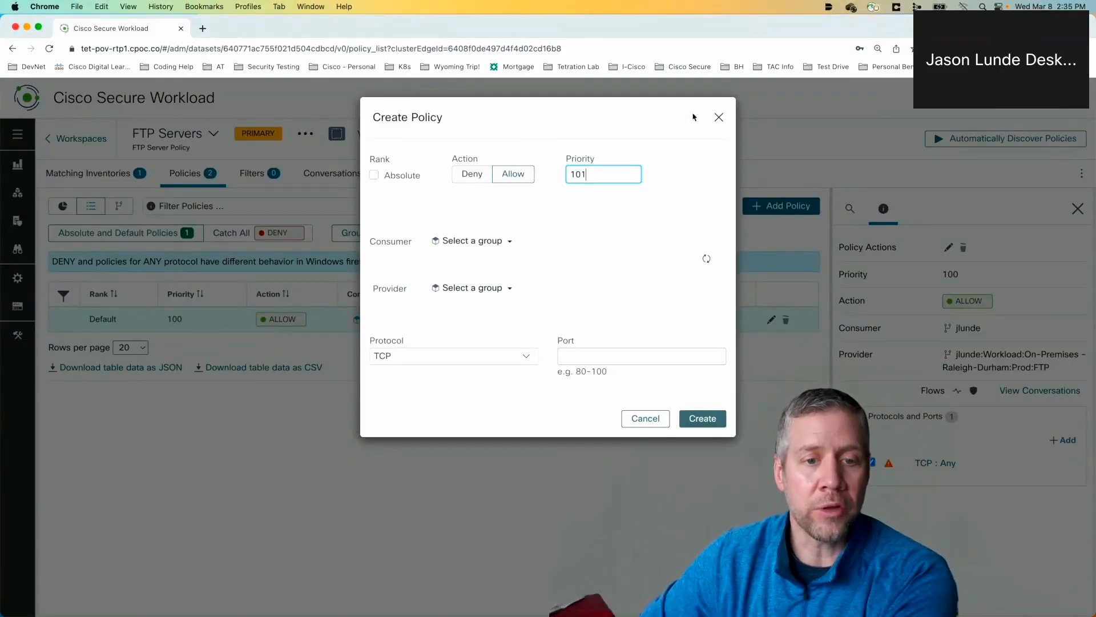
pyautogui.click(517, 175)
pyautogui.click(486, 239)
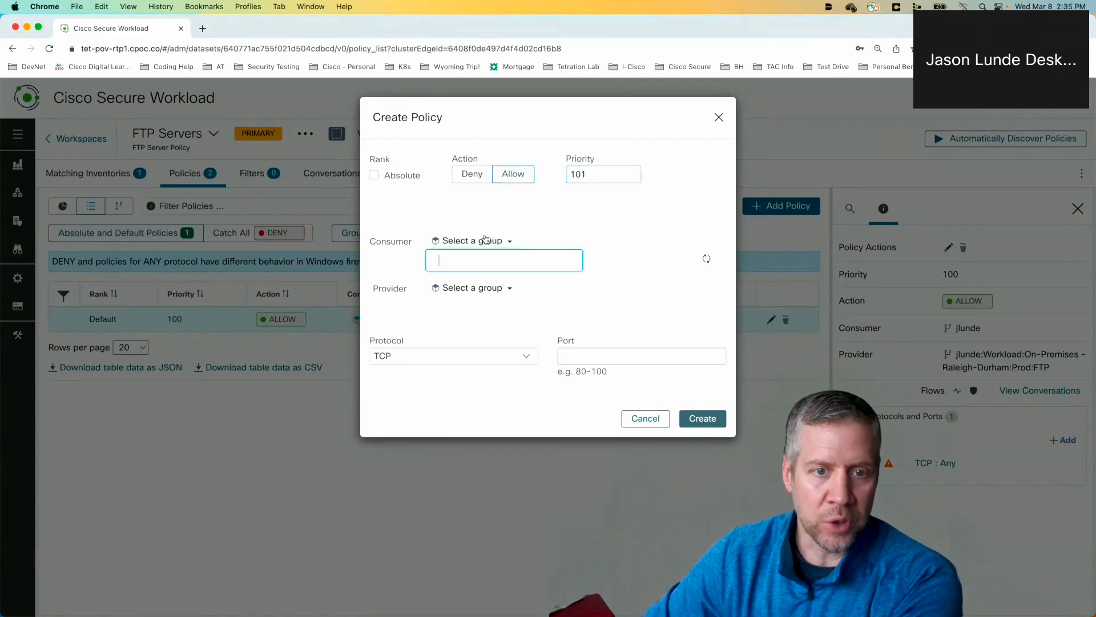
pyautogui.write('jlun')
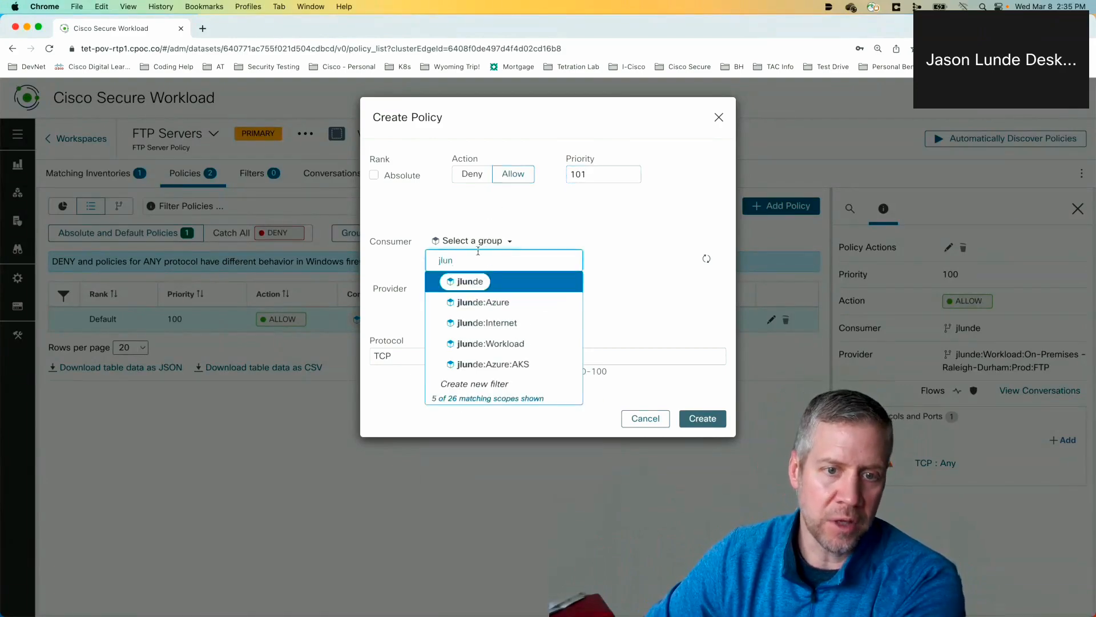
pyautogui.click(475, 280)
pyautogui.click(463, 289)
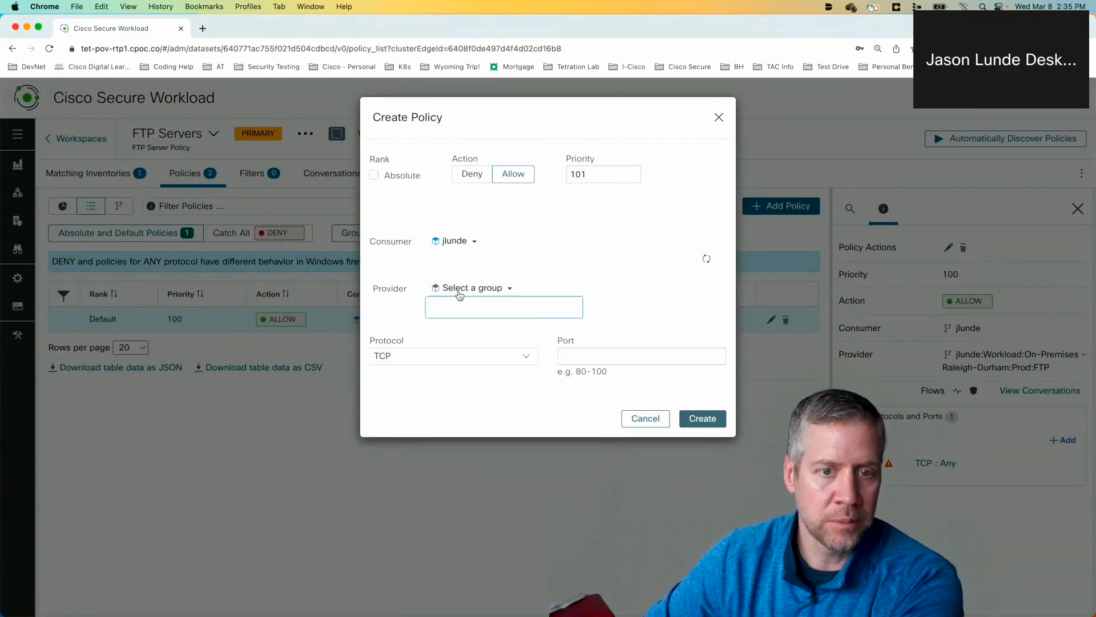
pyautogui.write('ftp')
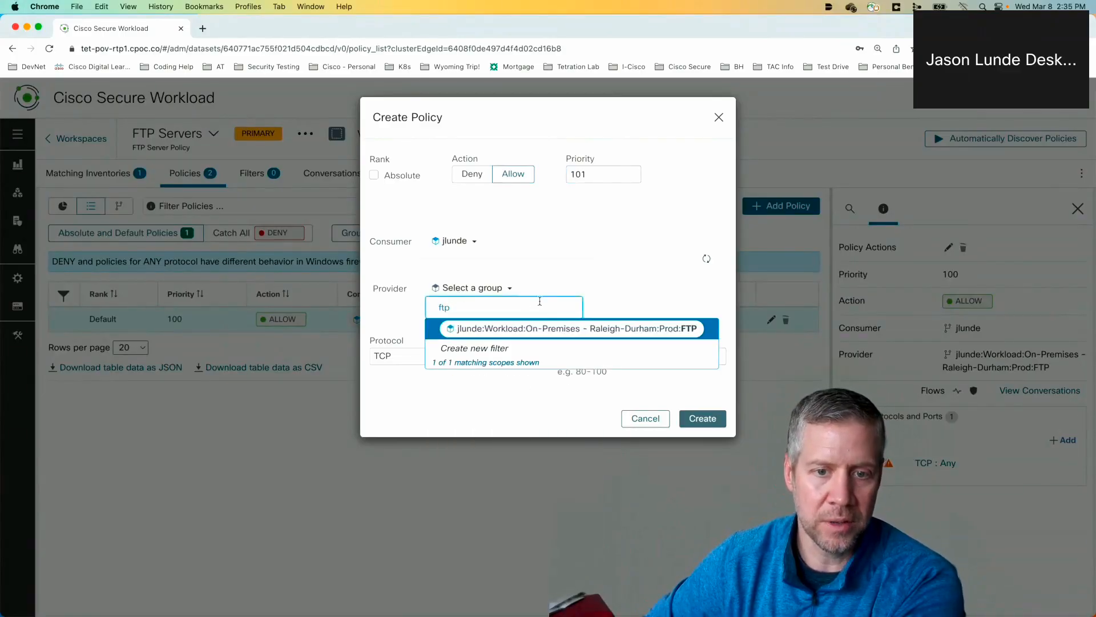
pyautogui.click(553, 329)
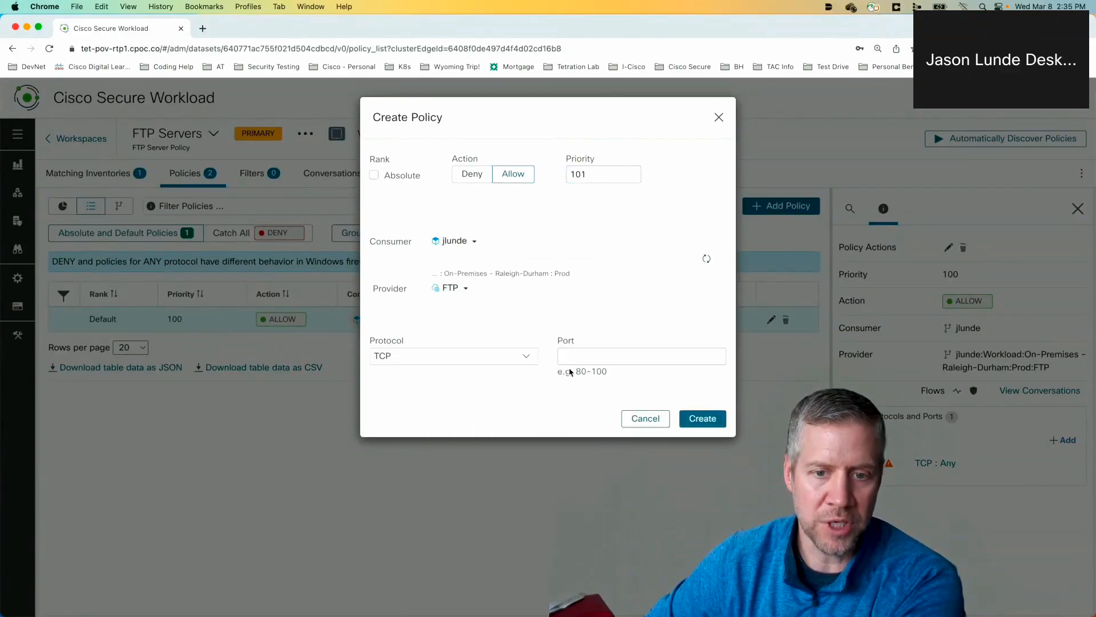
pyautogui.click(702, 418)
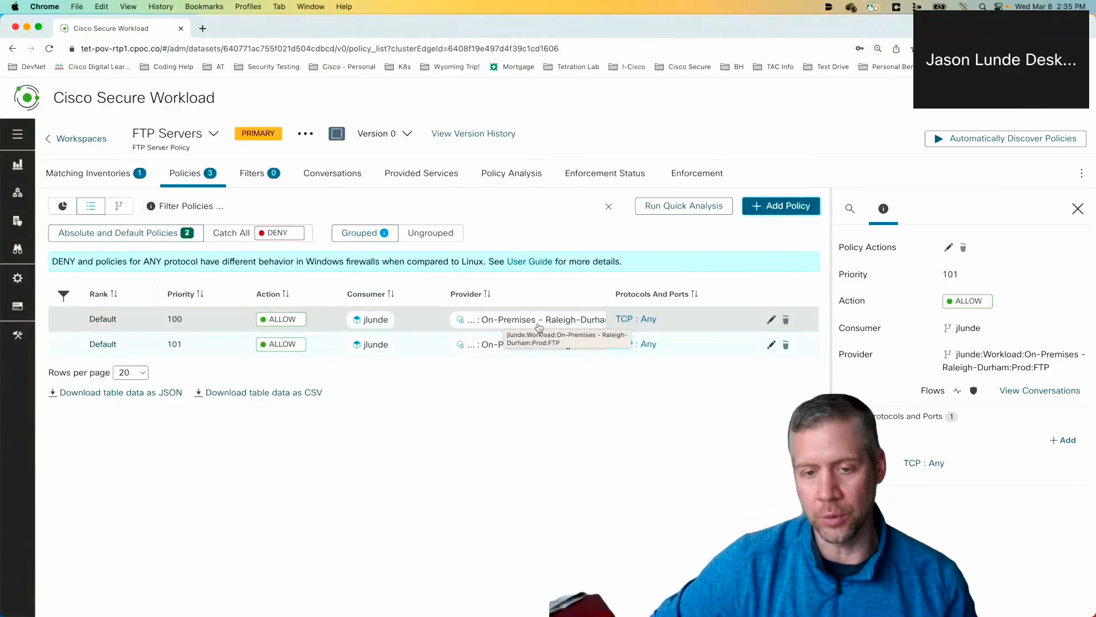
# Enter filezilla-tcp-any as the description of policy 101's TCP : Any rule, then switch to PowerShell.
pyautogui.click(639, 346)
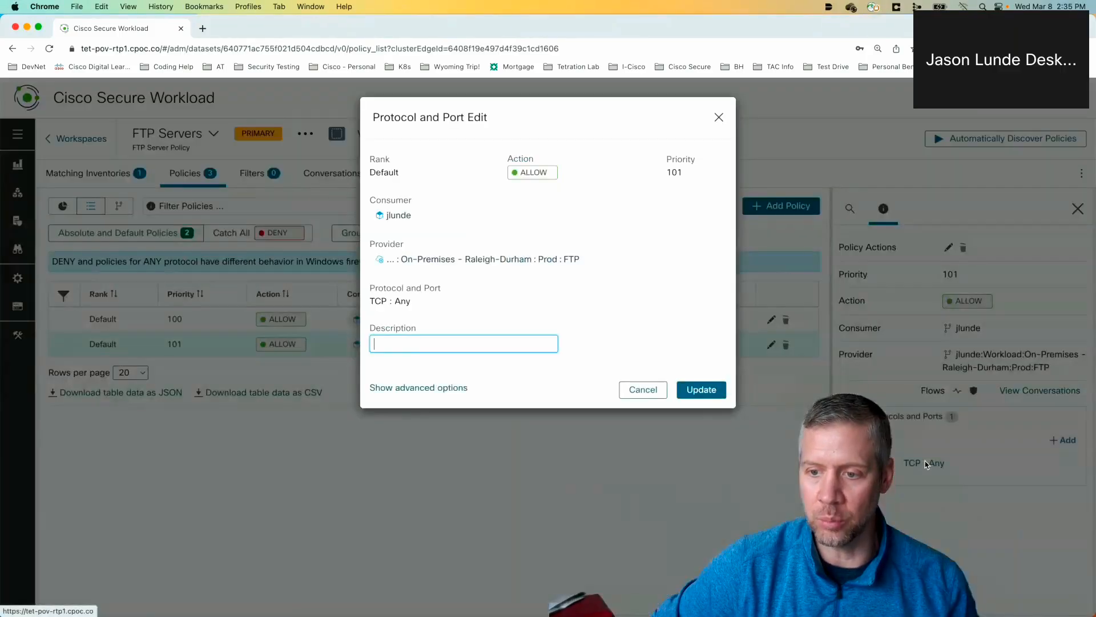
pyautogui.click(926, 463)
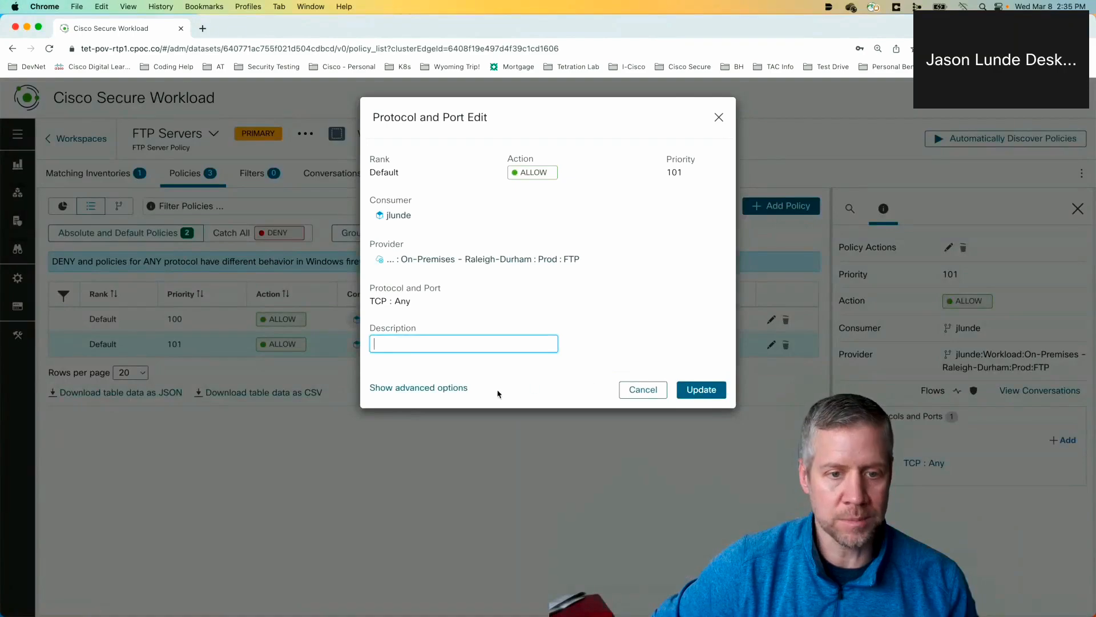
pyautogui.click(447, 388)
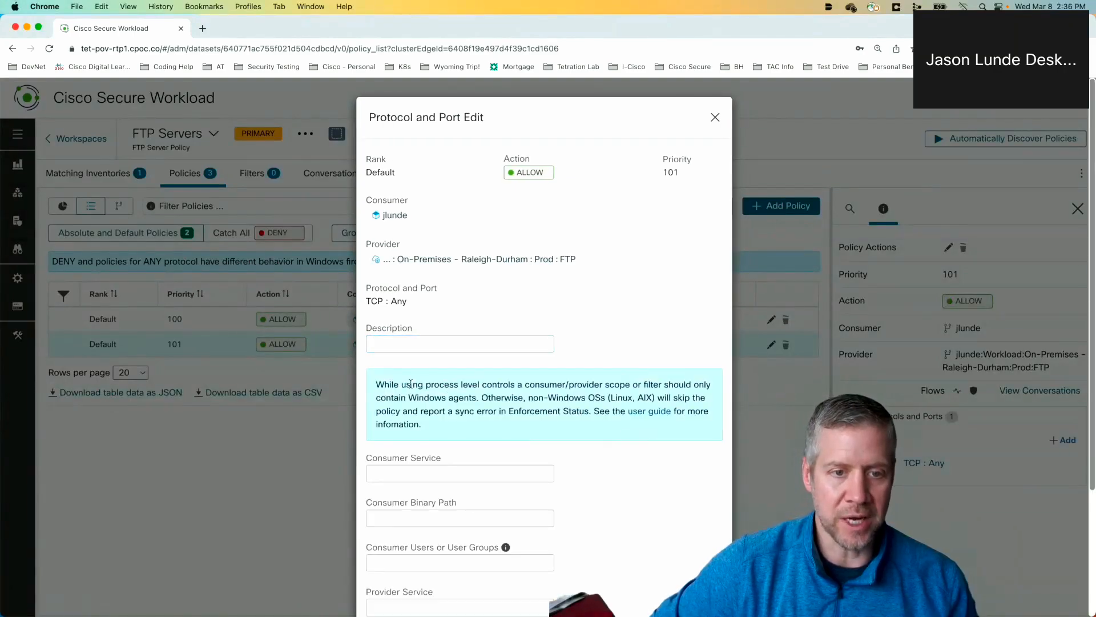
pyautogui.scroll(-5, 411, 384)
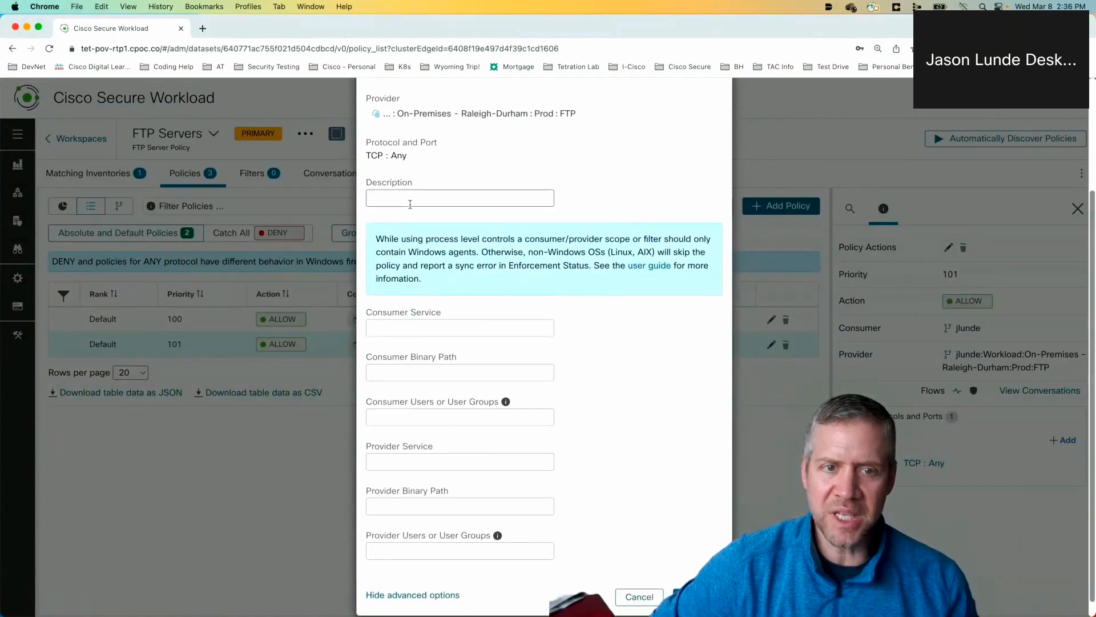
pyautogui.click(412, 196)
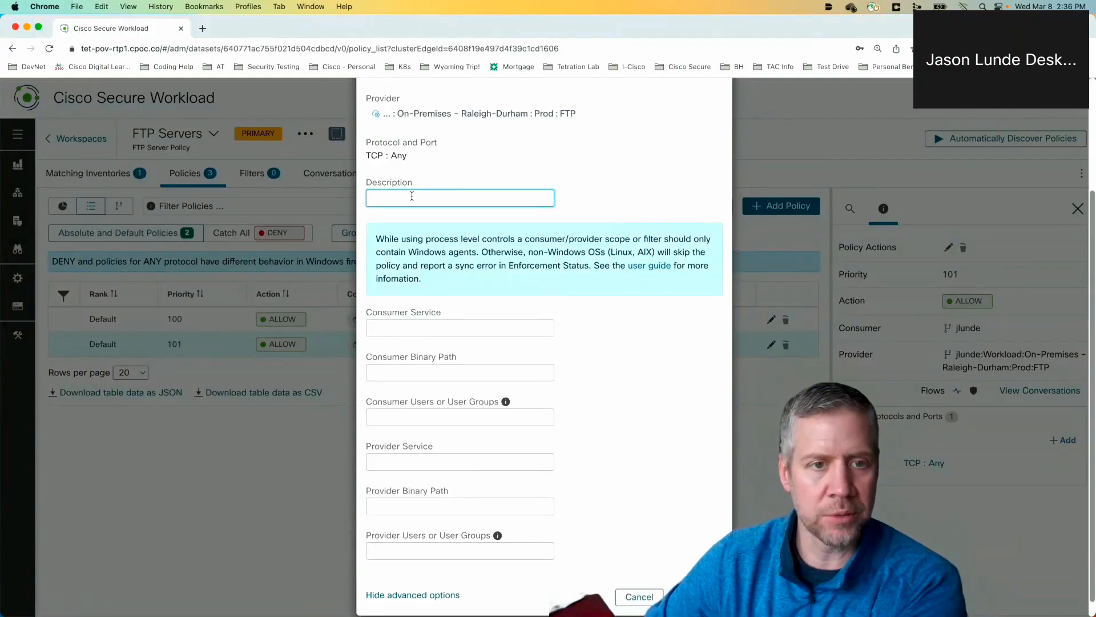
pyautogui.write('filez')
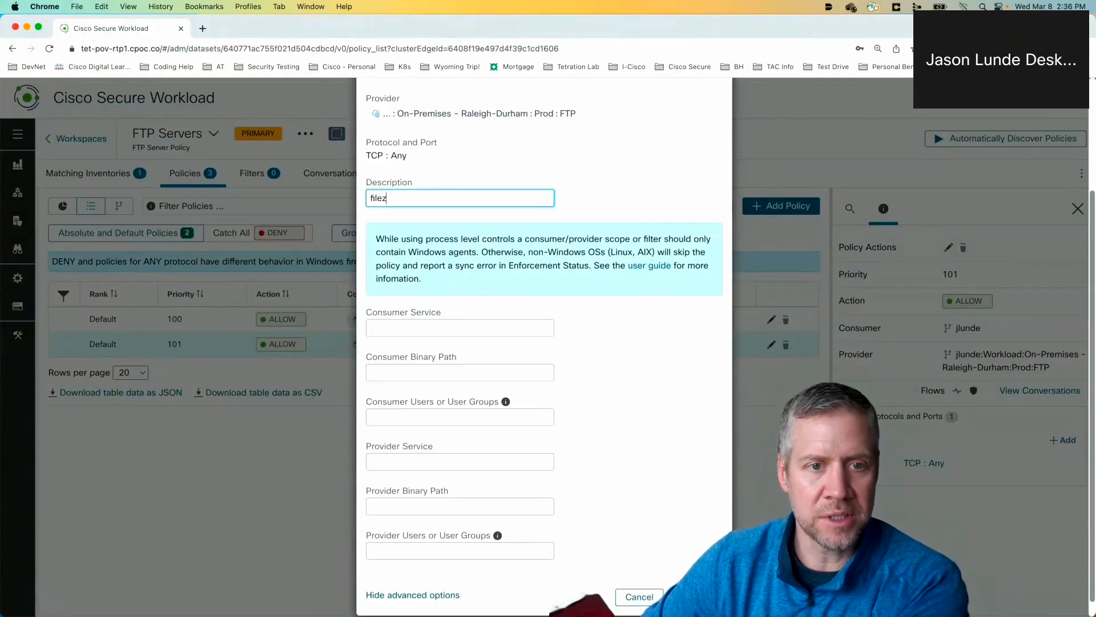
pyautogui.write('illa-tcp-any')
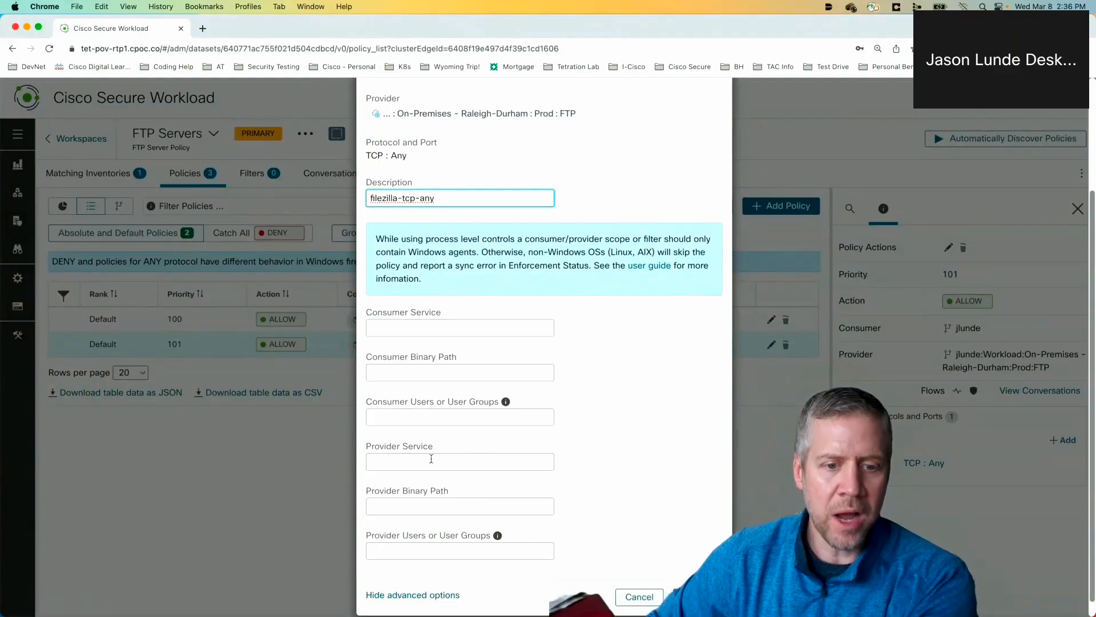
pyautogui.click(431, 459)
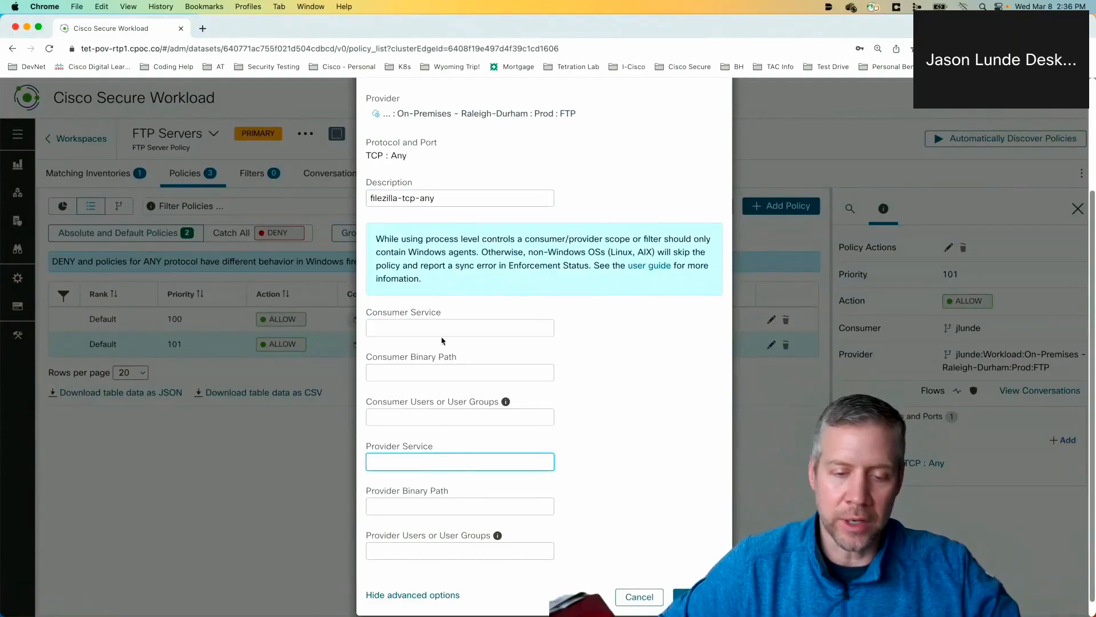
pyautogui.hotkey('ctrl', 'Right')
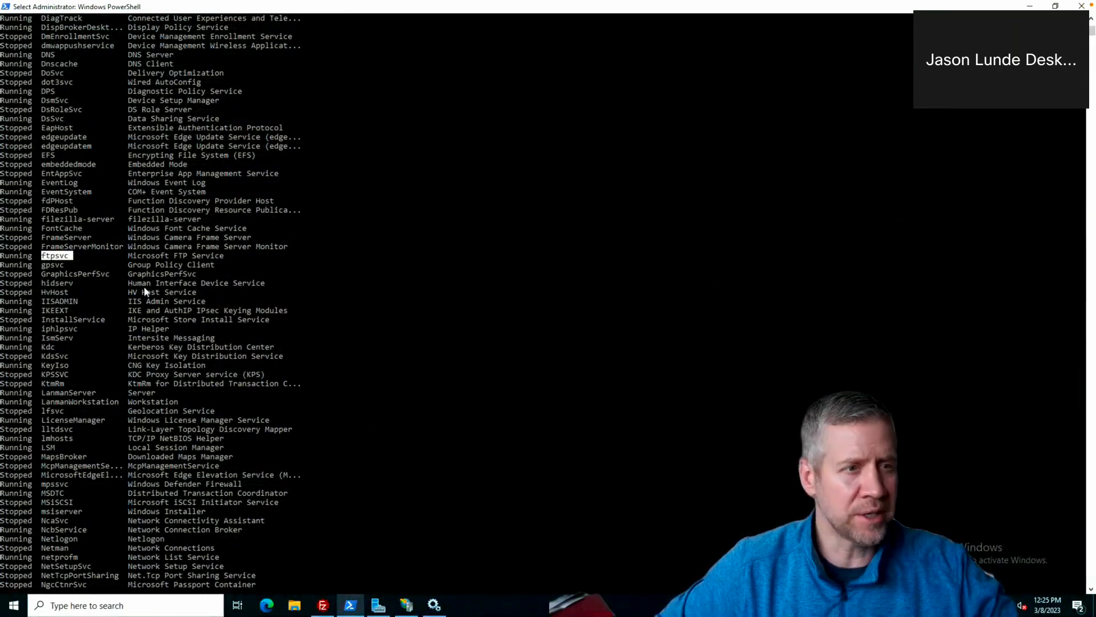
# Select the filezilla-server service name, restore the PowerShell window, and launch Resource Monitor.
pyautogui.doubleClick(63, 222)
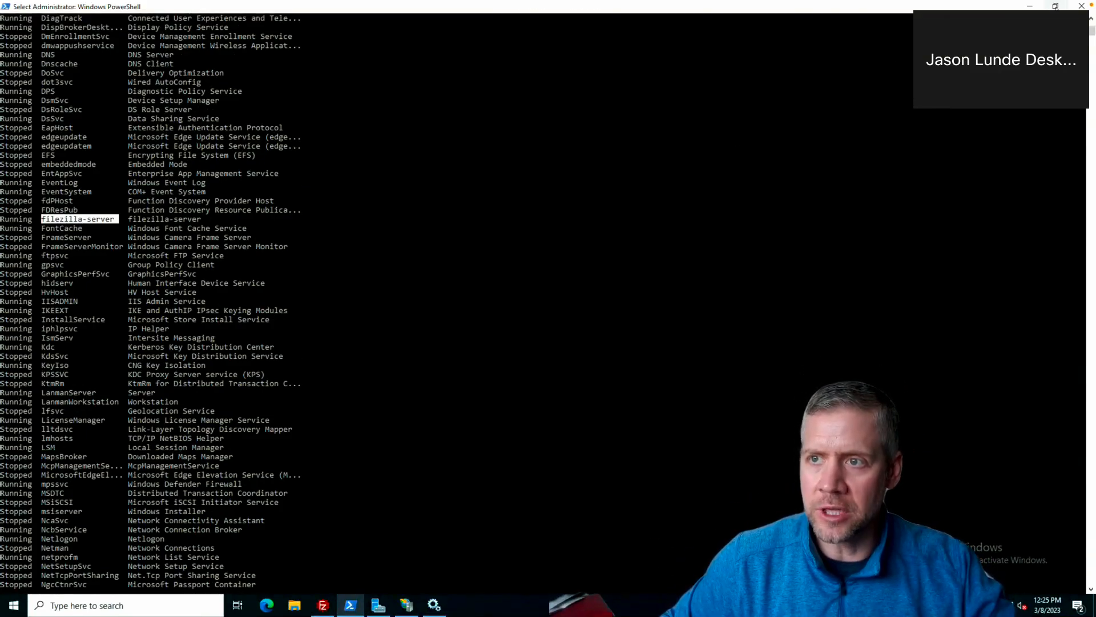
pyautogui.click(1055, 6)
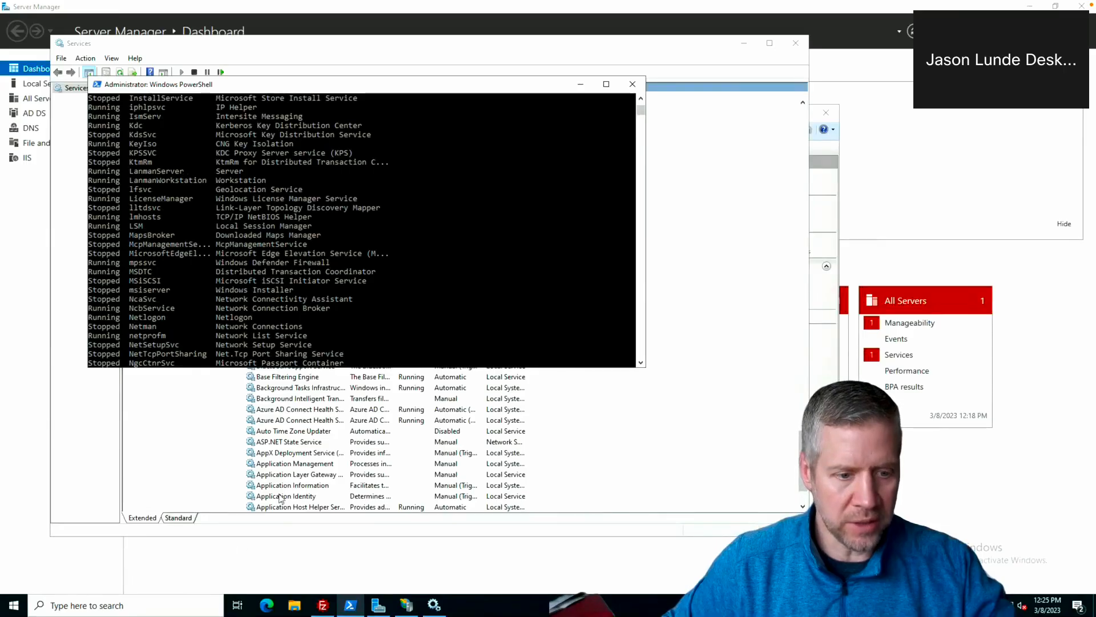
pyautogui.press('super')
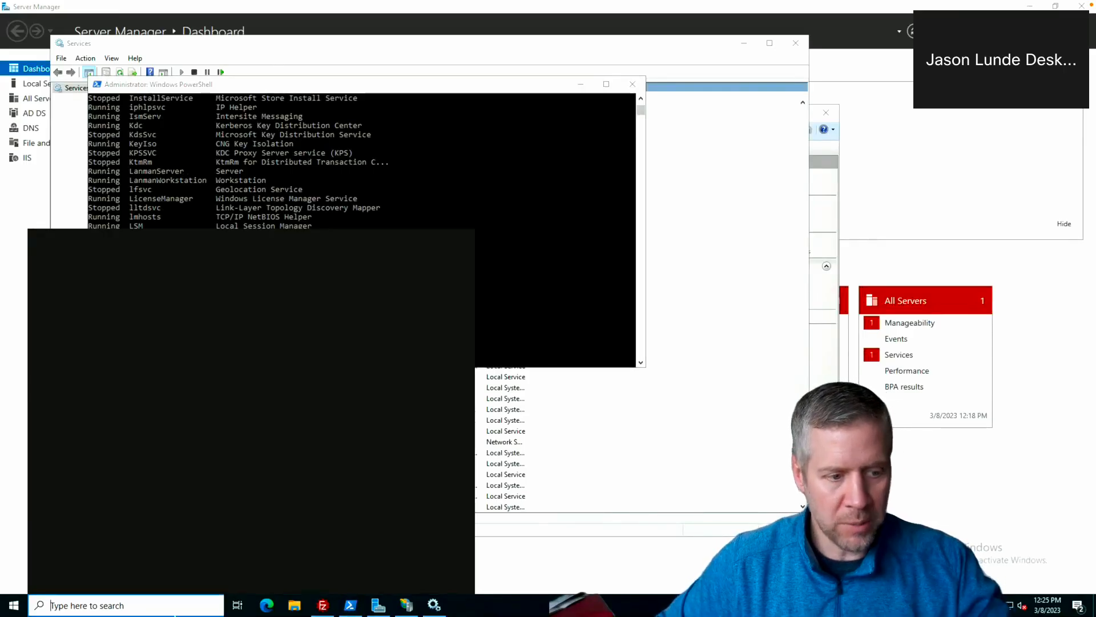
pyautogui.write('resour')
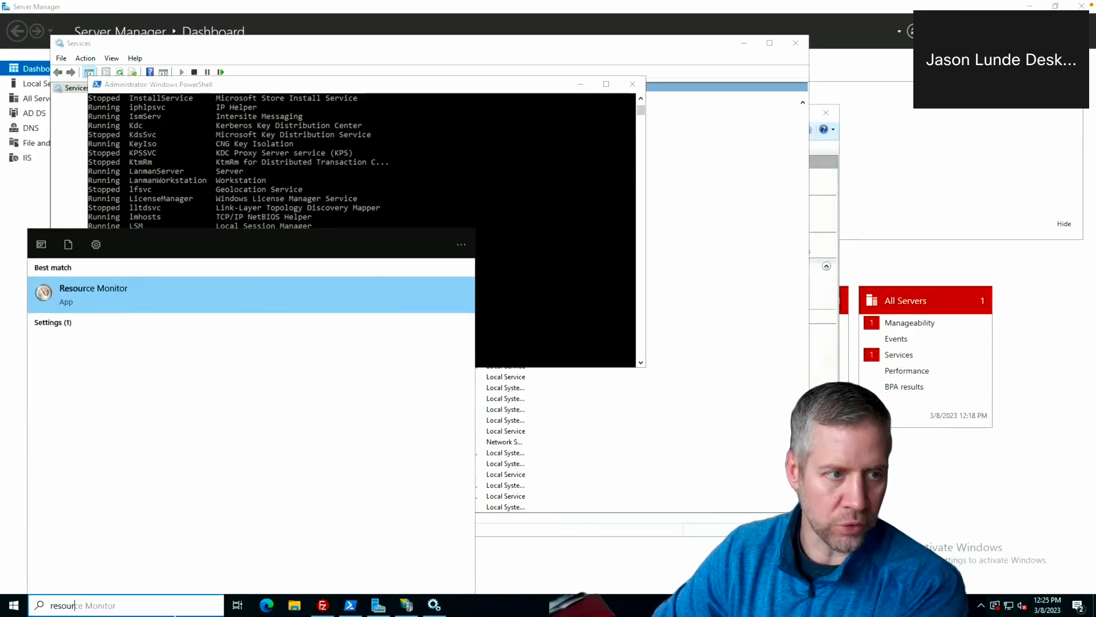
pyautogui.press('Return')
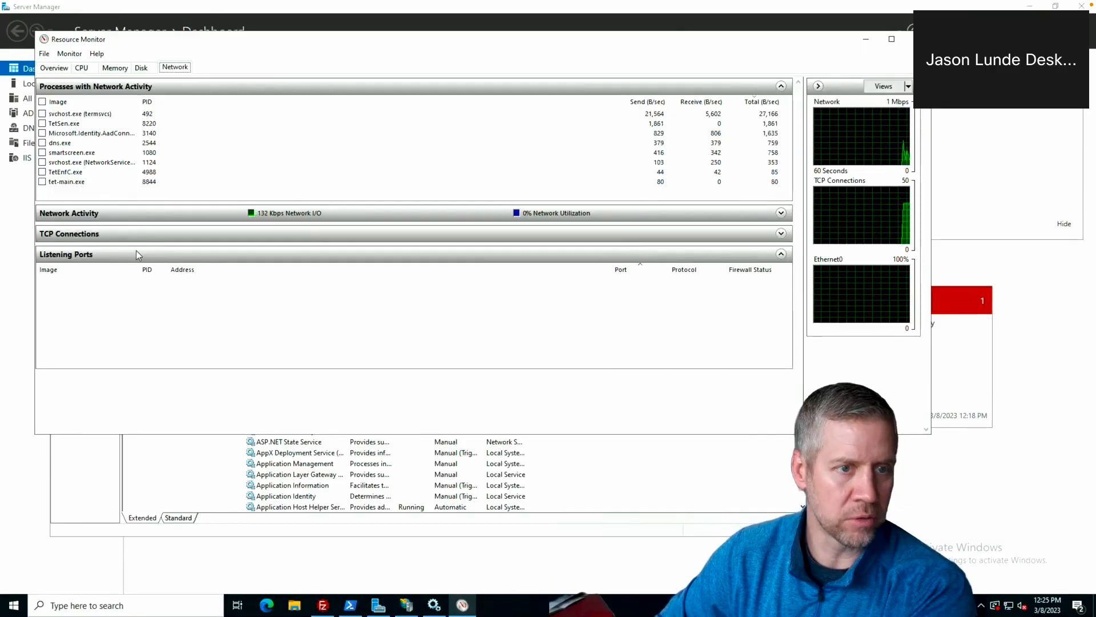
# Find filezilla-server.exe on port 21 and svchost.exe (ftpsvc) on TCP 2021 among listening ports.
pyautogui.click(151, 255)
pyautogui.click(152, 257)
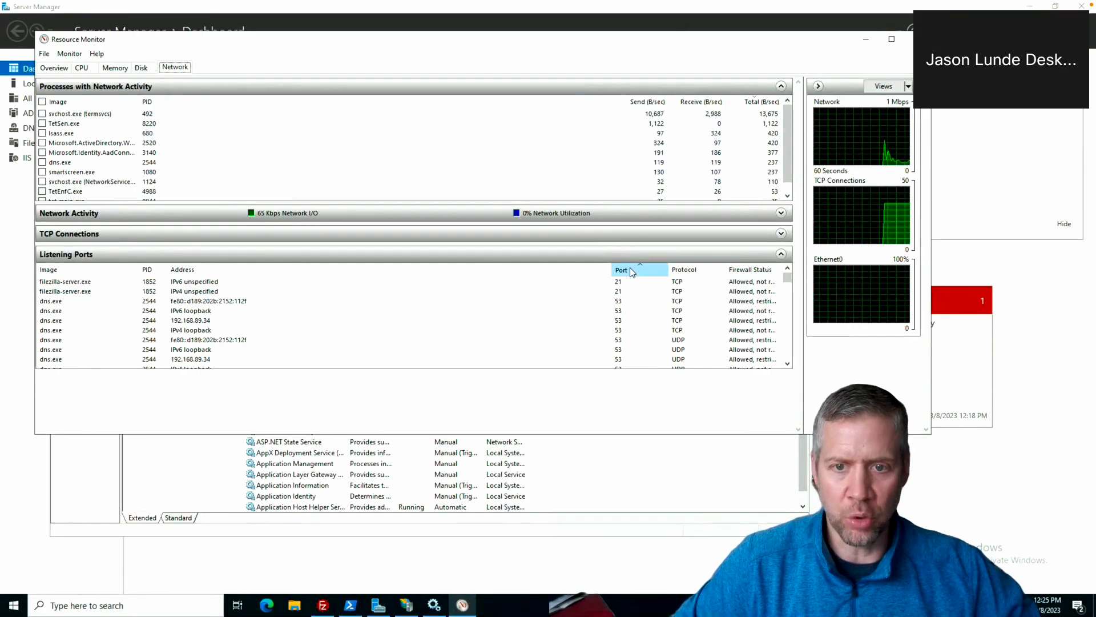
pyautogui.click(596, 282)
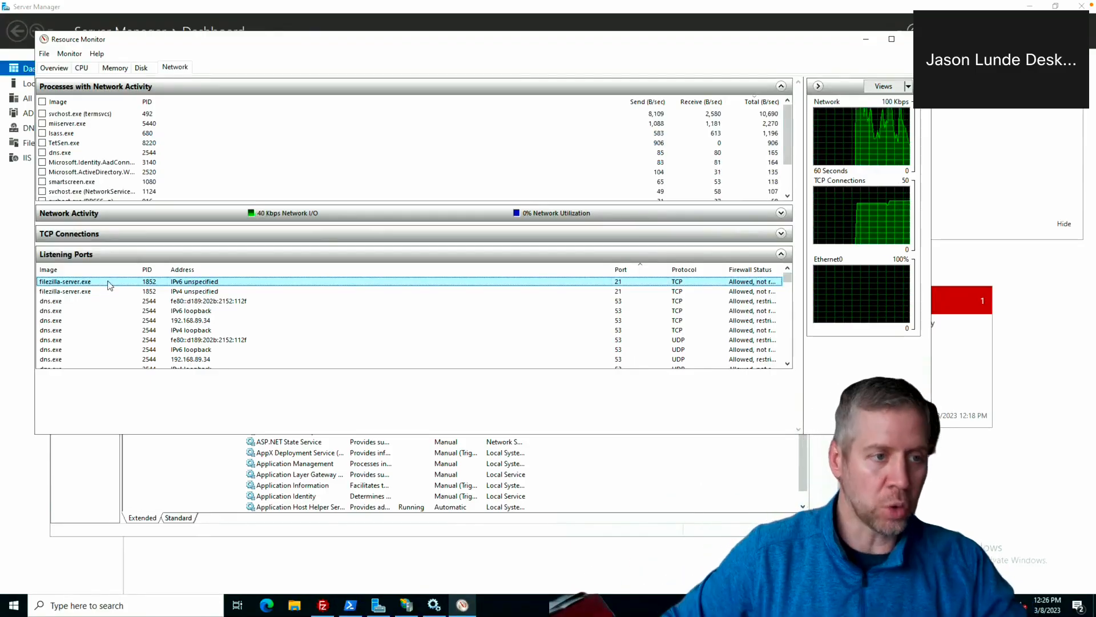
pyautogui.scroll(-3, 358, 349)
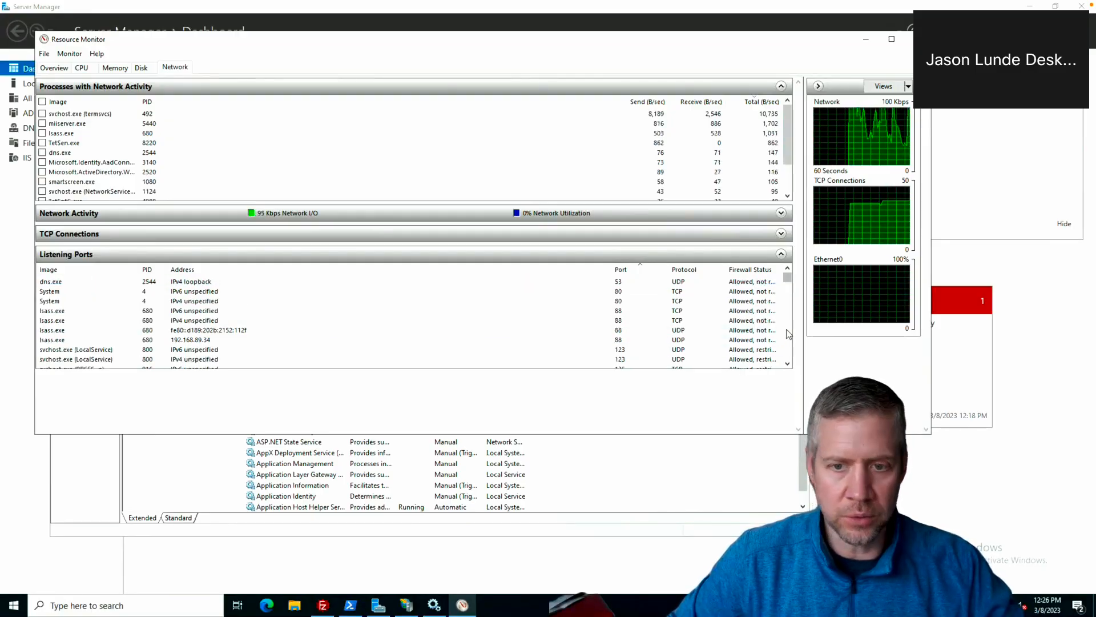
pyautogui.scroll(-3, 789, 334)
pyautogui.scroll(-3, 788, 334)
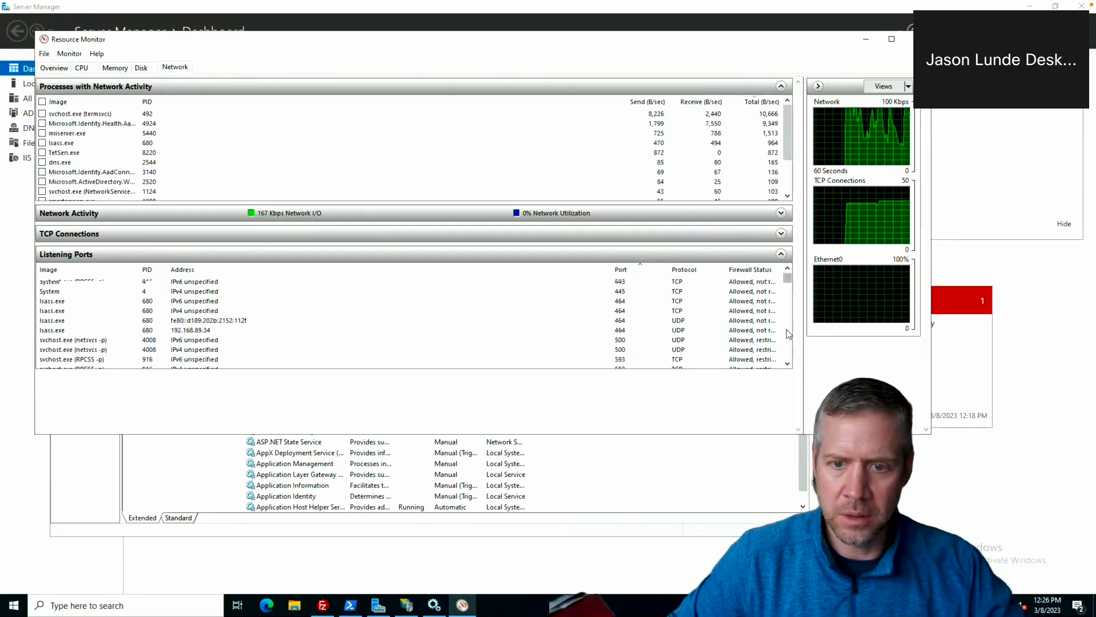
pyautogui.scroll(-3, 788, 334)
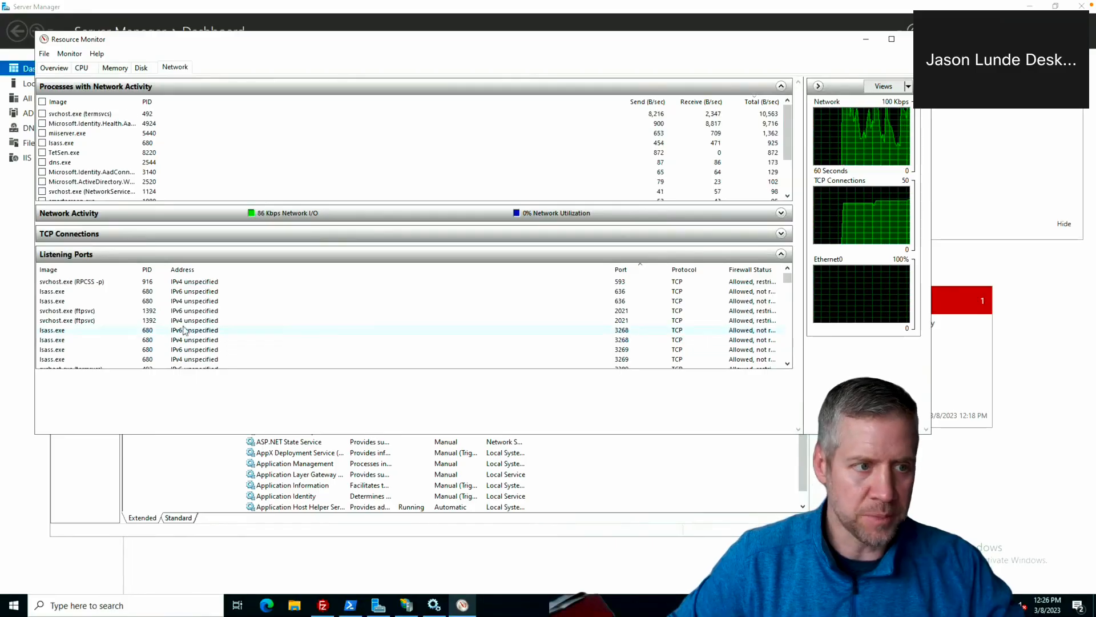
pyautogui.click(66, 313)
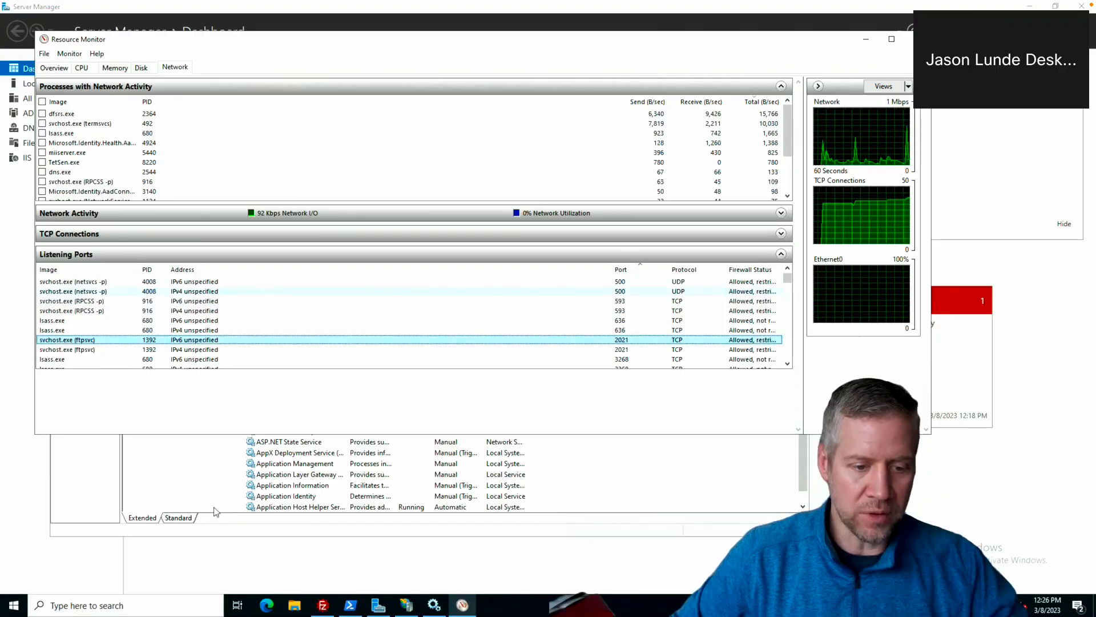
pyautogui.click(294, 605)
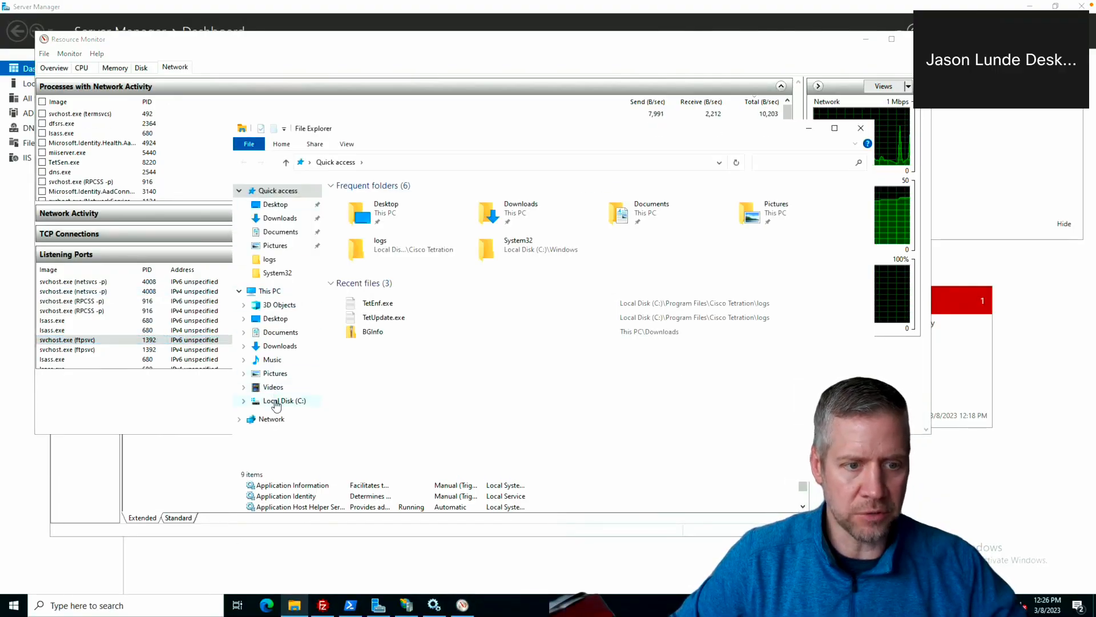
# Navigate to C:\Program Files\FileZilla Server and copy the folder path from the address bar.
pyautogui.click(283, 401)
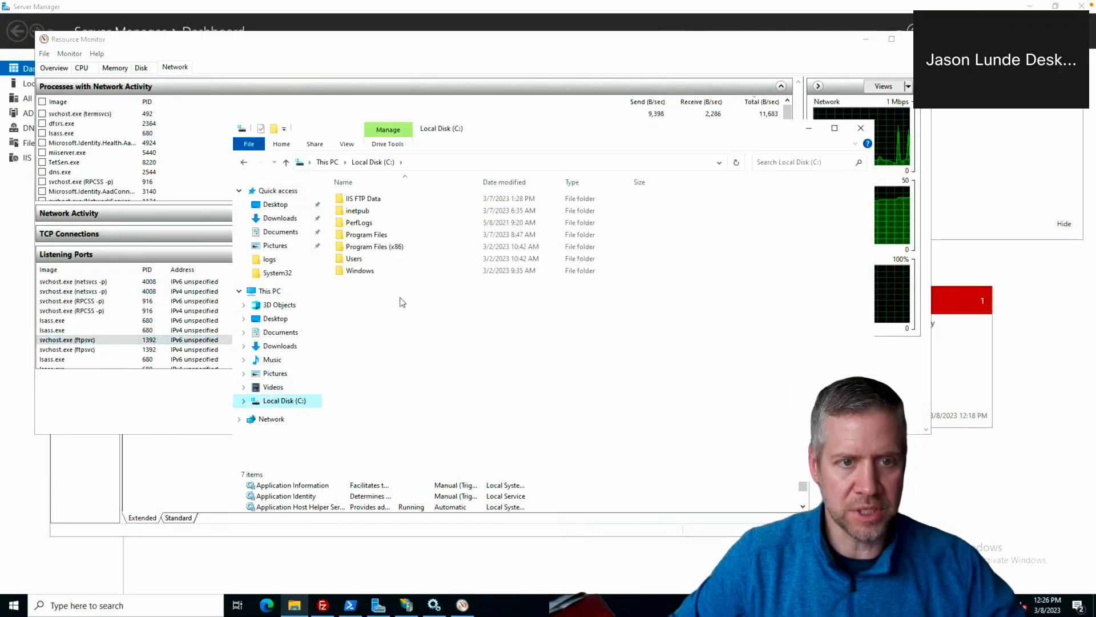
pyautogui.doubleClick(381, 235)
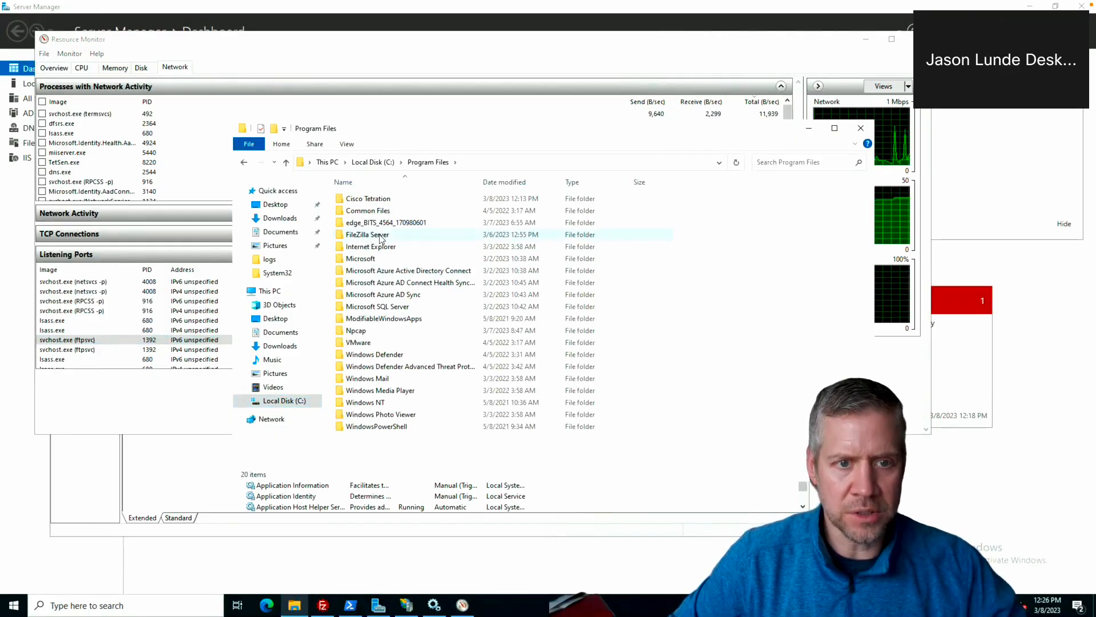
pyautogui.doubleClick(379, 235)
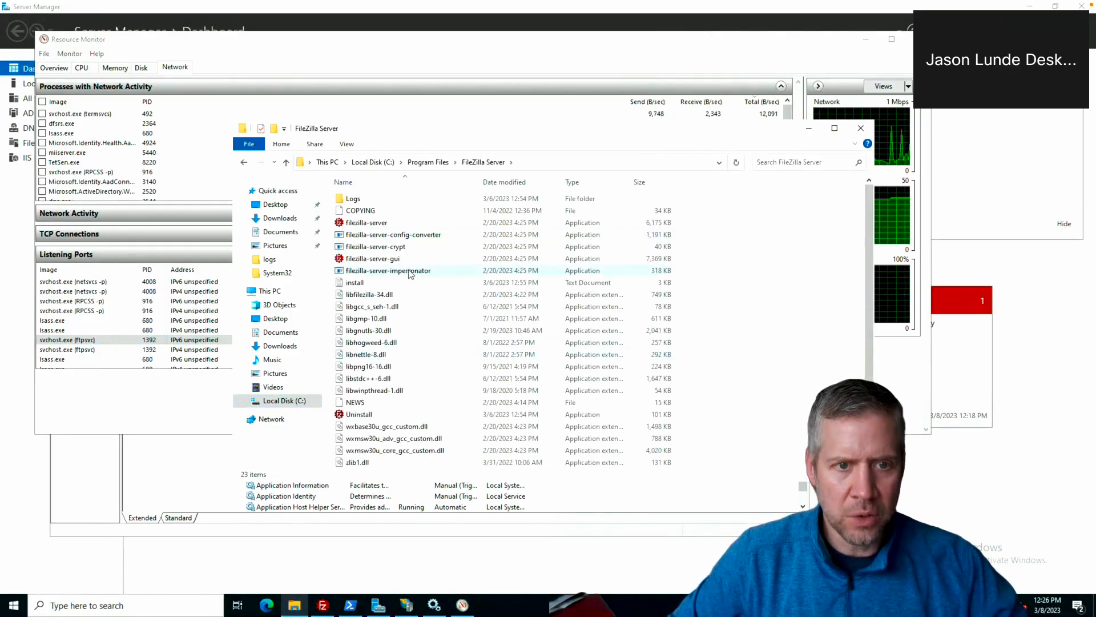
pyautogui.click(384, 226)
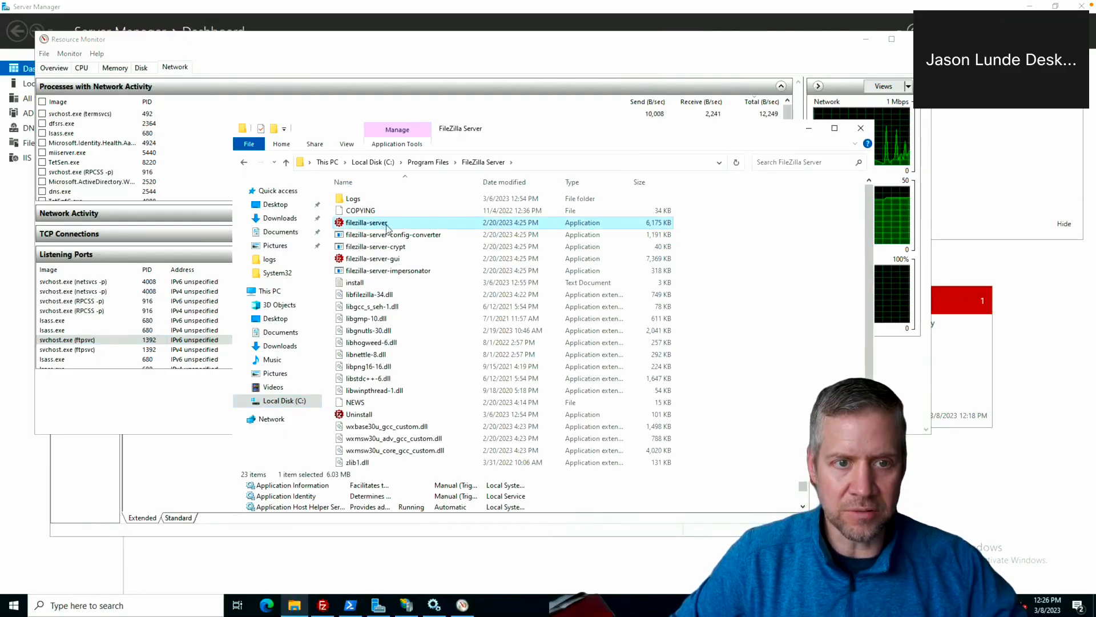
pyautogui.click(524, 162)
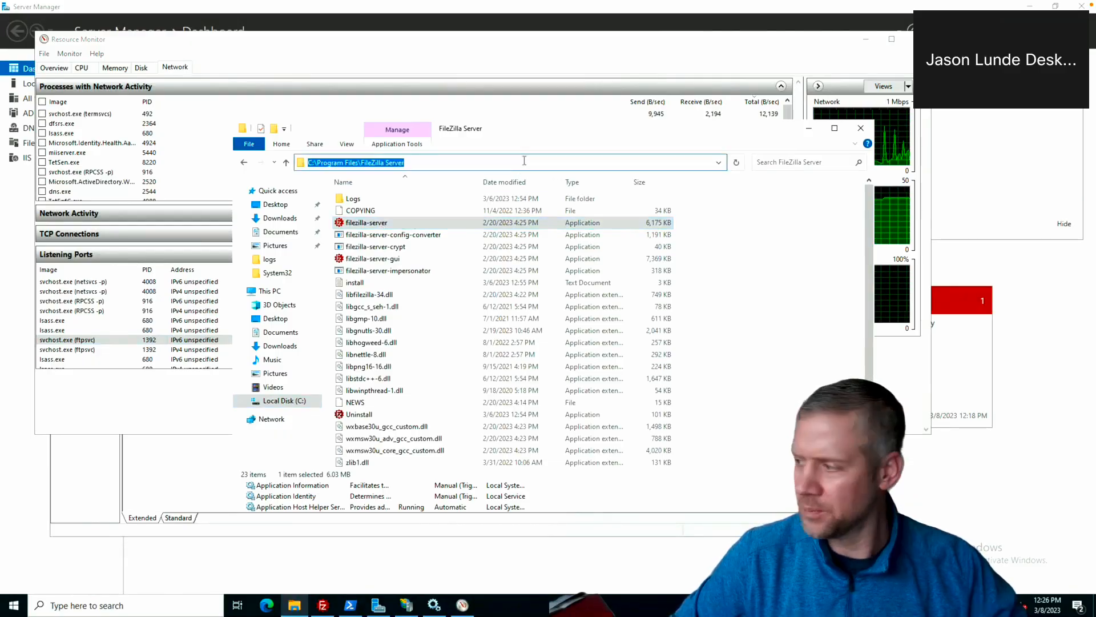
pyautogui.rightClick(525, 162)
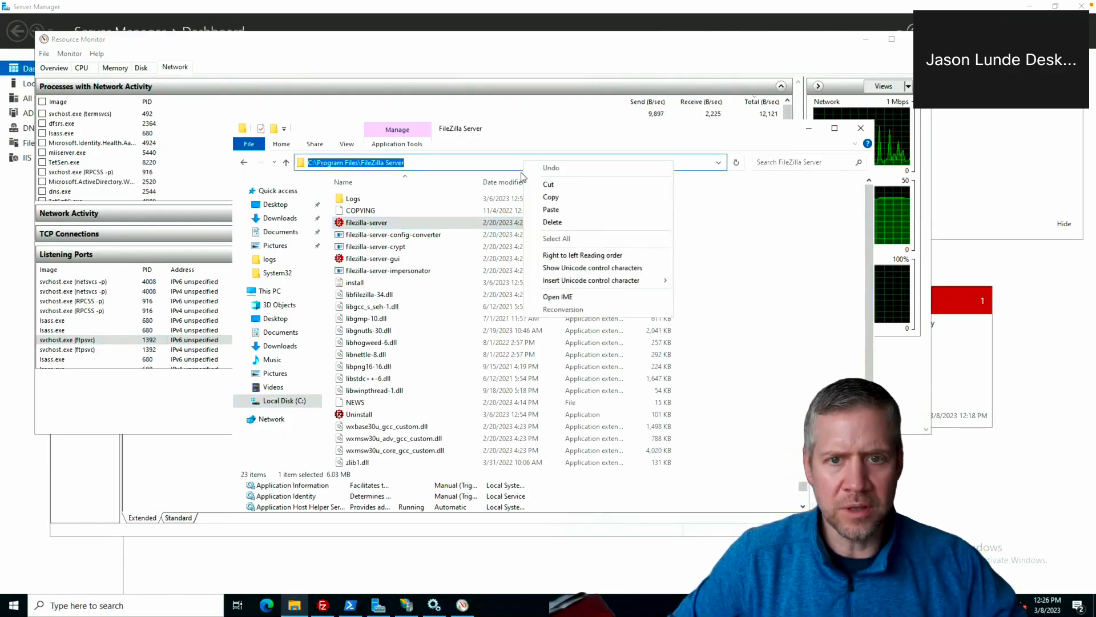
pyautogui.click(548, 197)
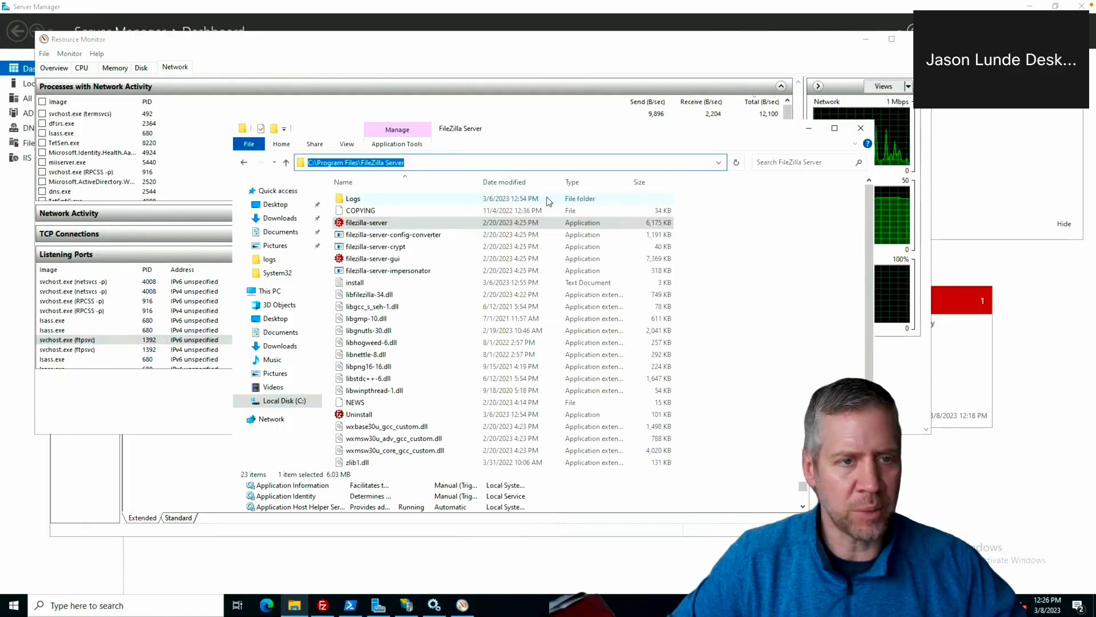
pyautogui.hotkey('ctrl', 'Left')
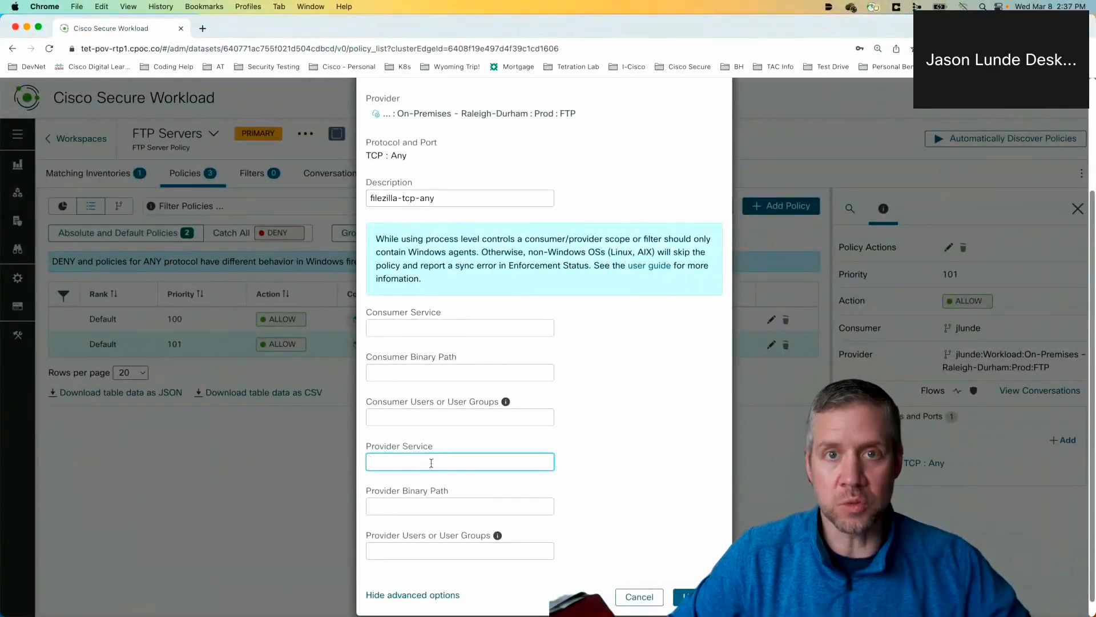
# Paste the folder path into Provider Binary Path and append \filezilla-server.exe.
pyautogui.click(437, 504)
pyautogui.rightClick(437, 504)
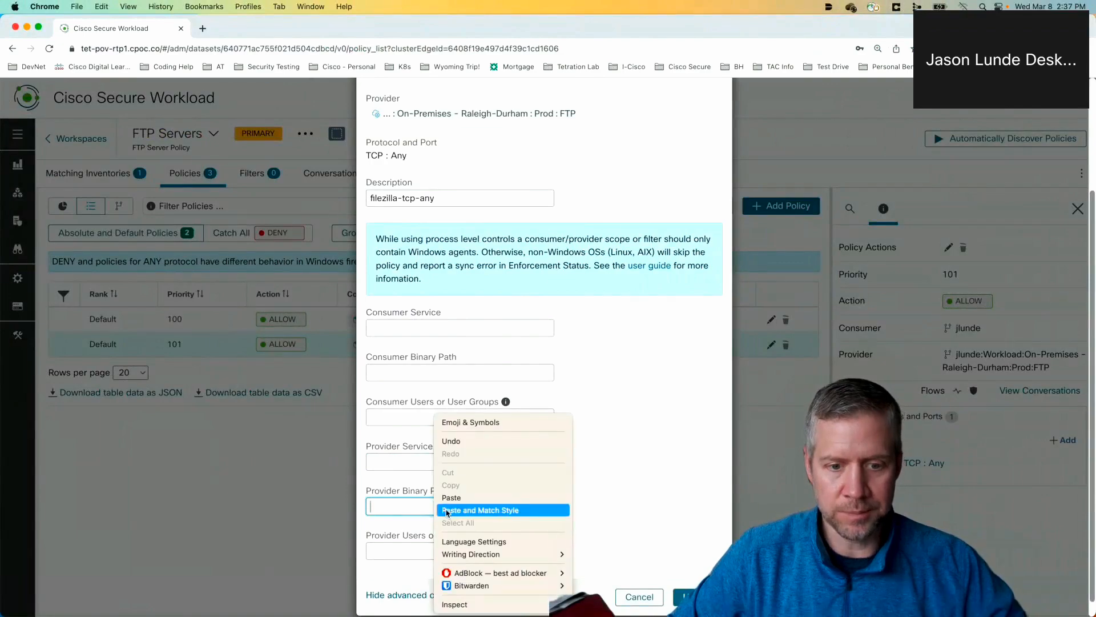
pyautogui.click(453, 498)
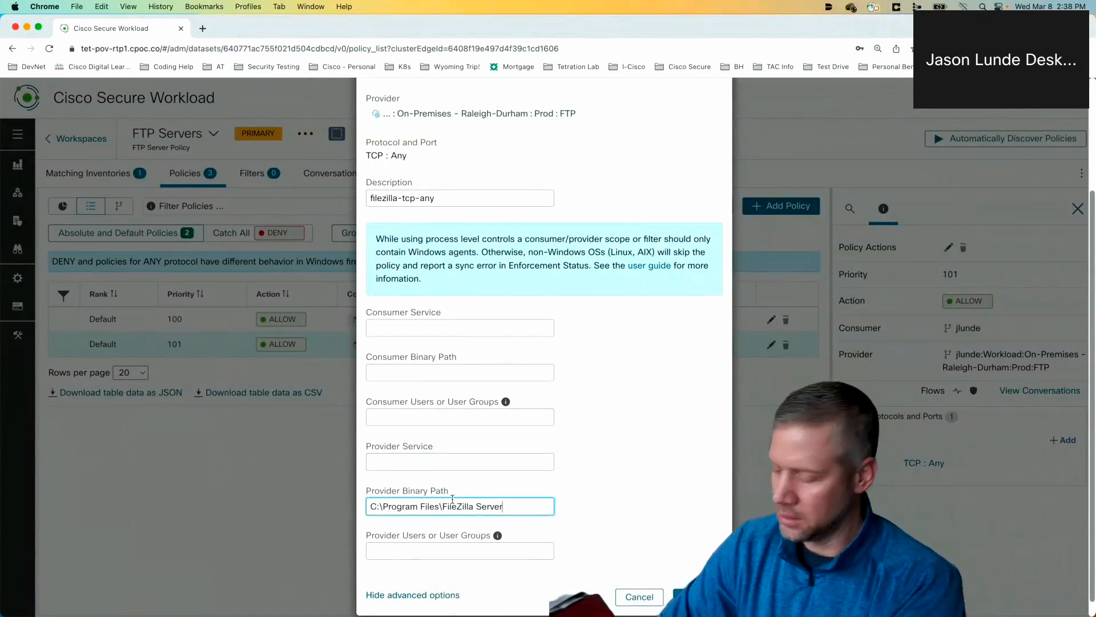
pyautogui.write('\\fil')
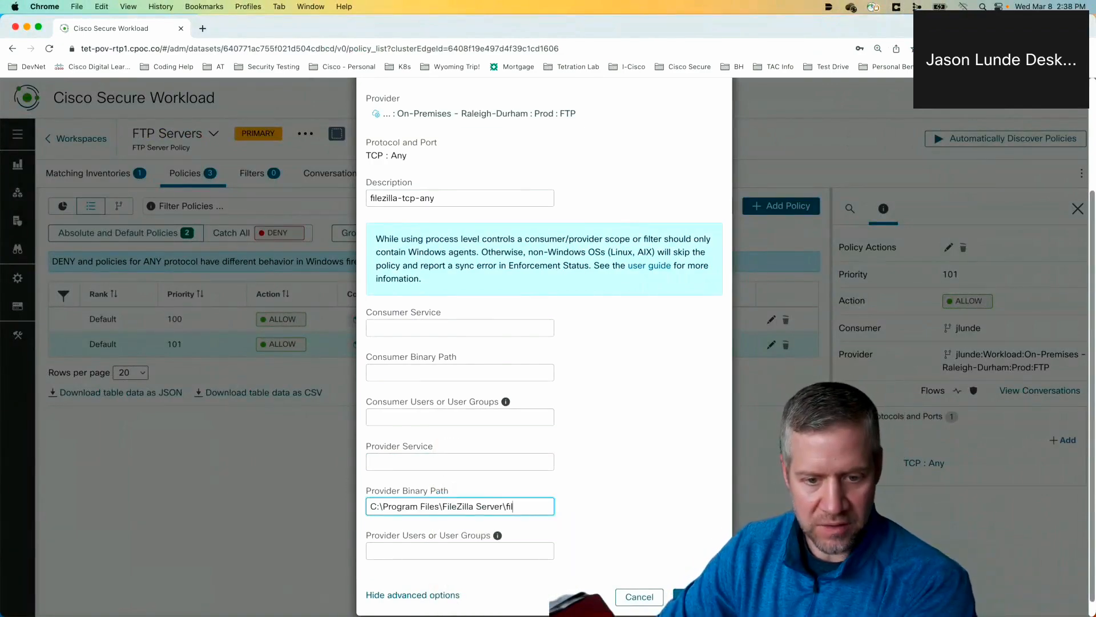
pyautogui.write('ezilla-server.exe')
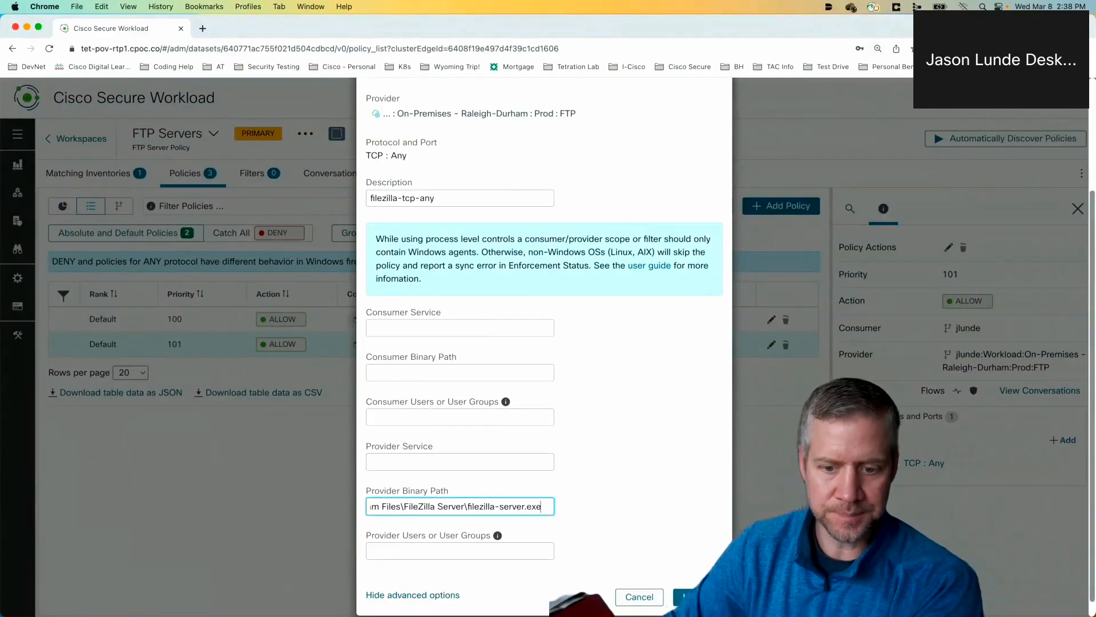
# Save the priority-101 filezilla-tcp-any policy with its FileZilla server binary restriction.
pyautogui.click(700, 596)
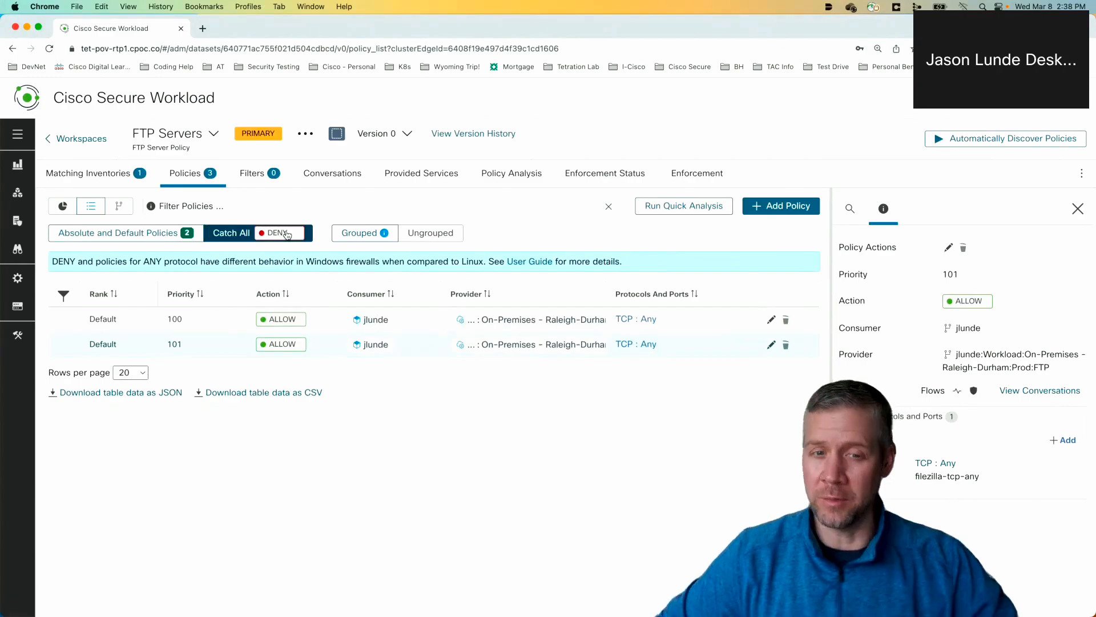
# Close the server's FileZilla Server folder, then load the IIS on FTP Server page in client Chrome.
pyautogui.hotkey('ctrl', 'Right')
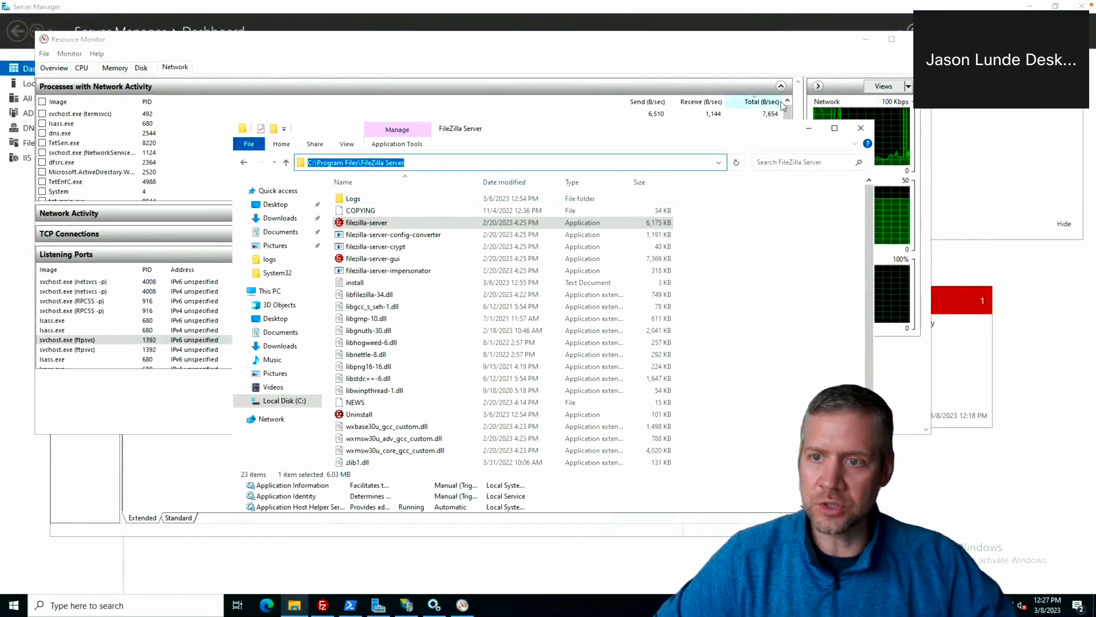
pyautogui.click(868, 132)
pyautogui.hotkey('ctrl', 'Right')
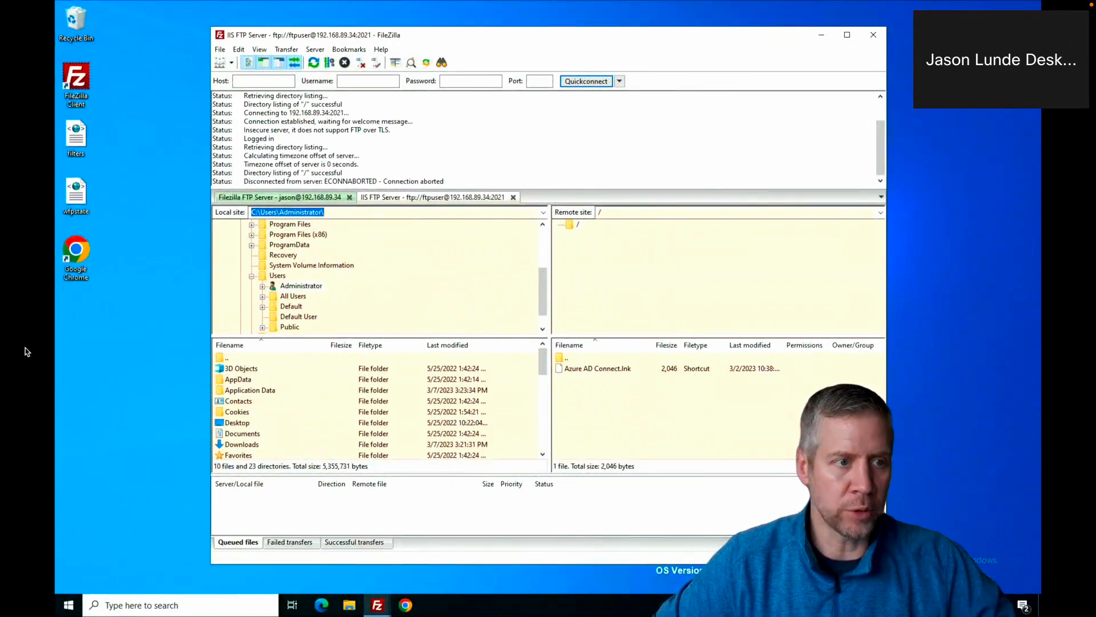
pyautogui.doubleClick(78, 263)
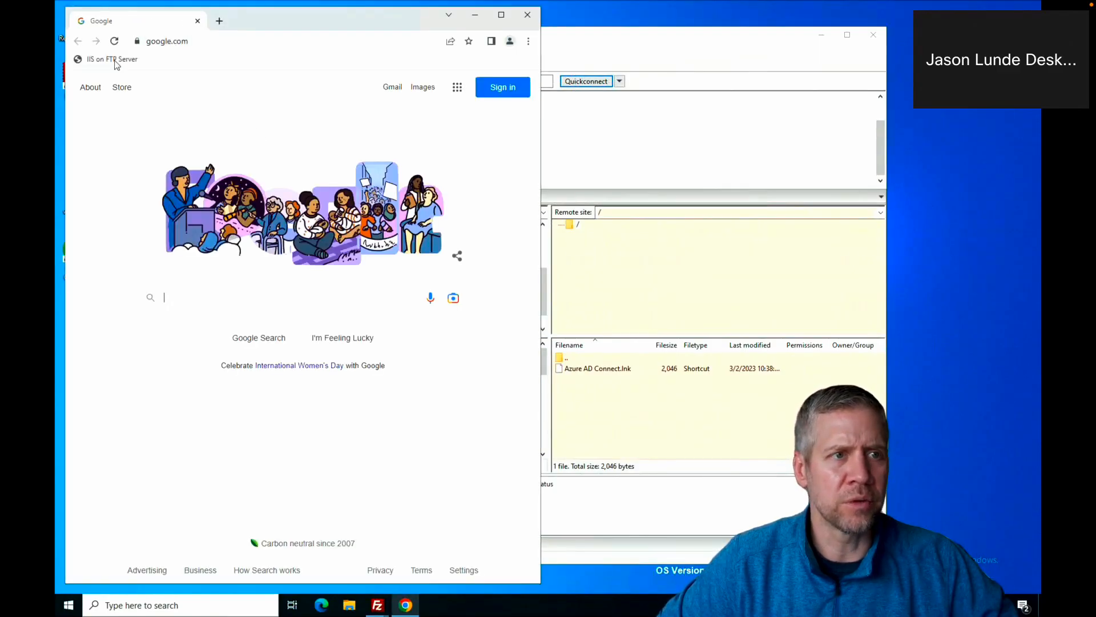
pyautogui.click(116, 64)
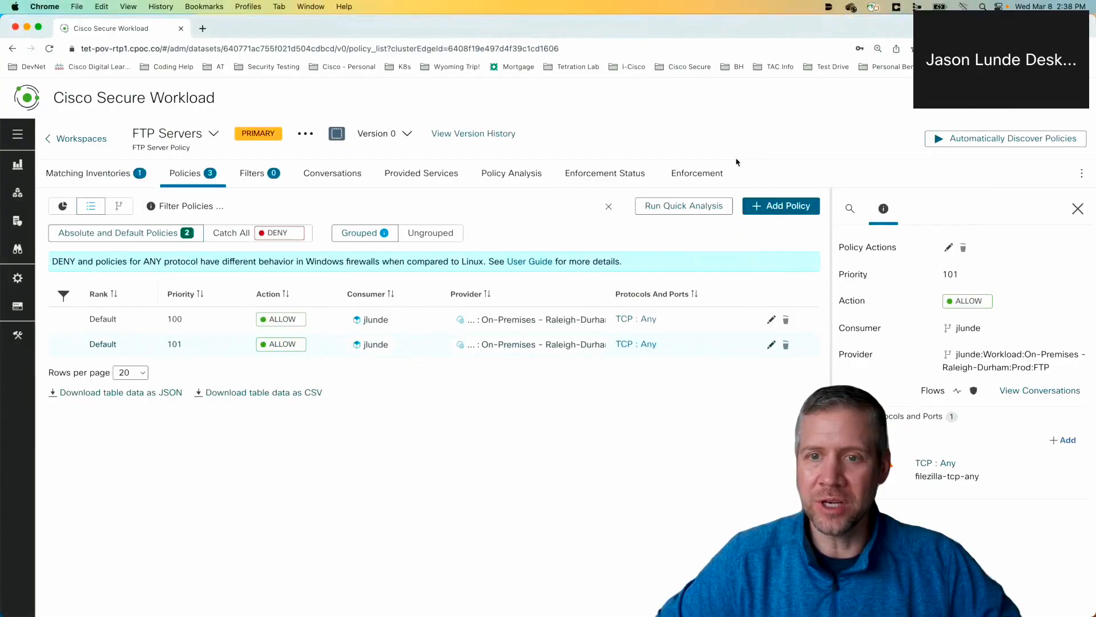
# Enforce the FTP Servers policies through the wizard, producing version p10 with catch-all DENY.
pyautogui.click(698, 173)
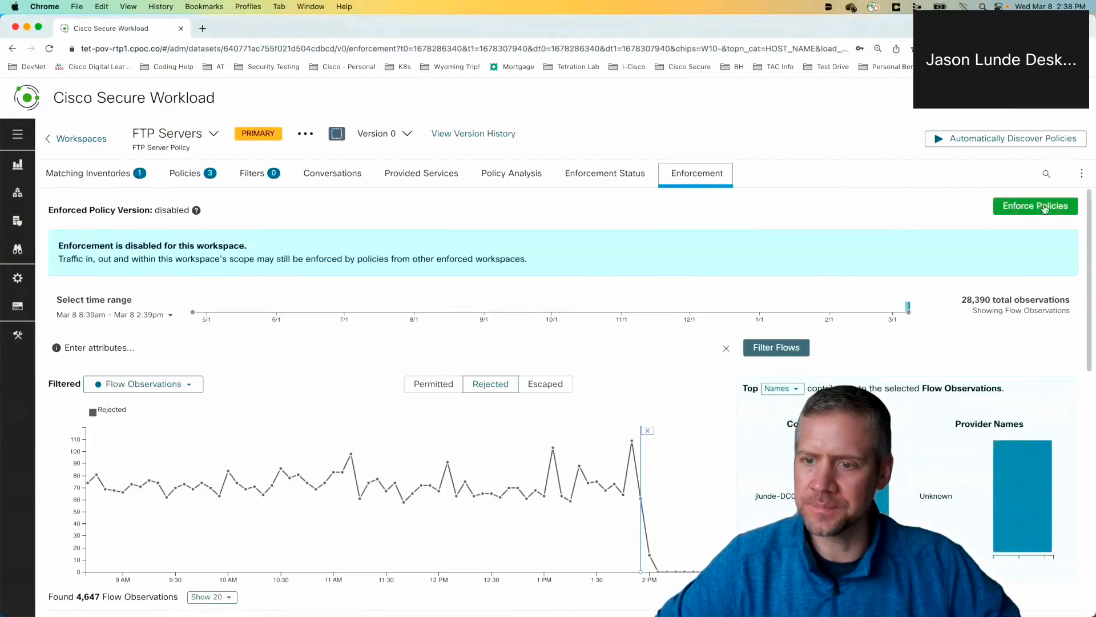
pyautogui.click(1048, 213)
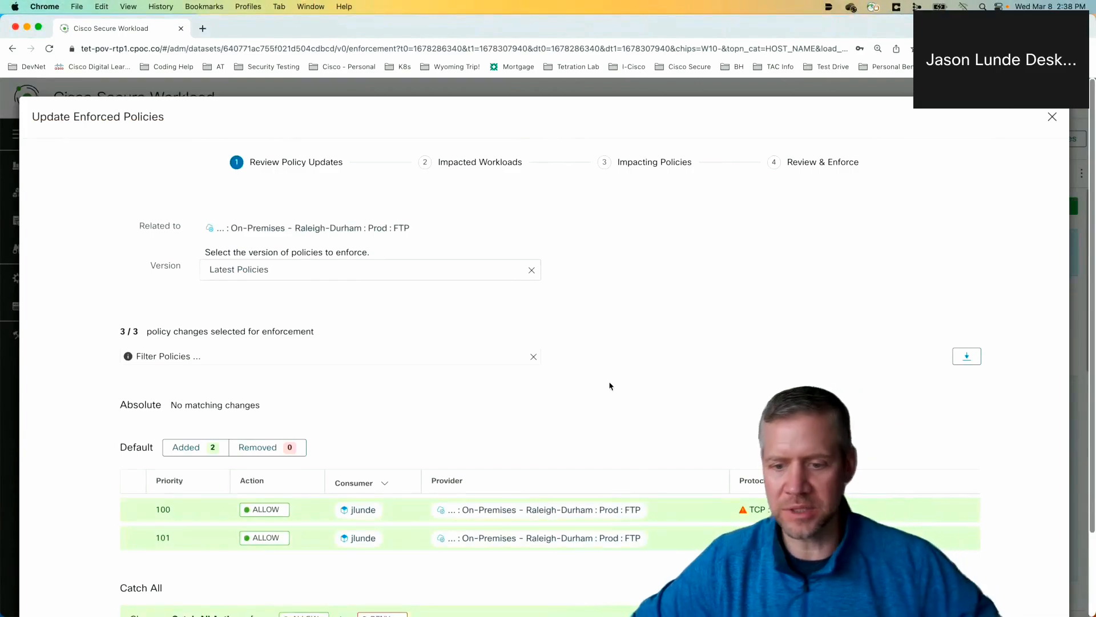
pyautogui.scroll(-2, 609, 385)
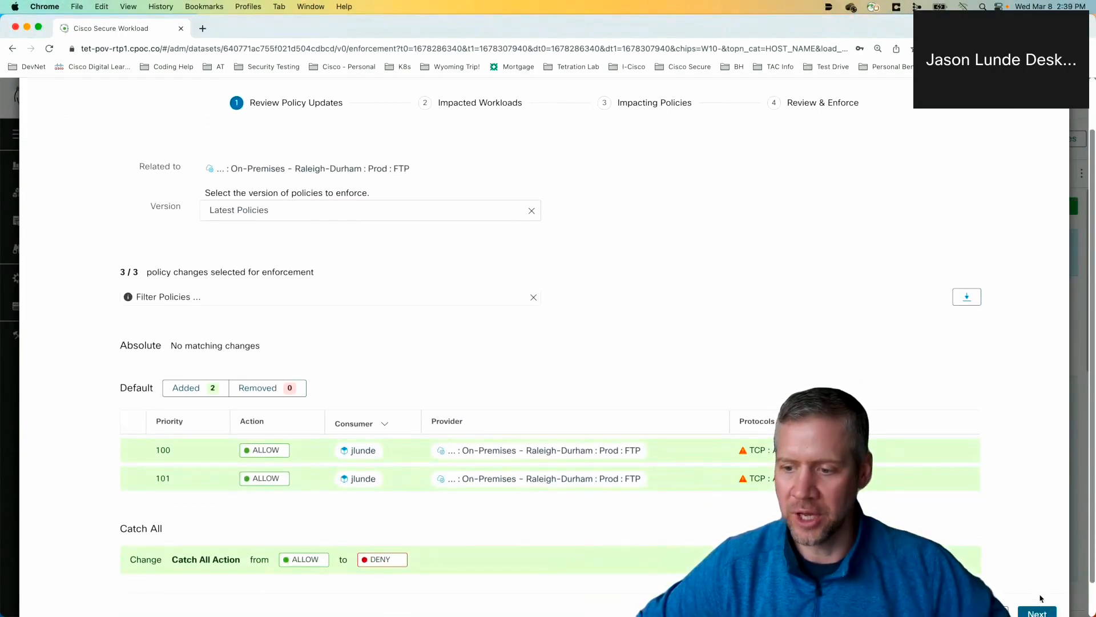
pyautogui.click(1042, 612)
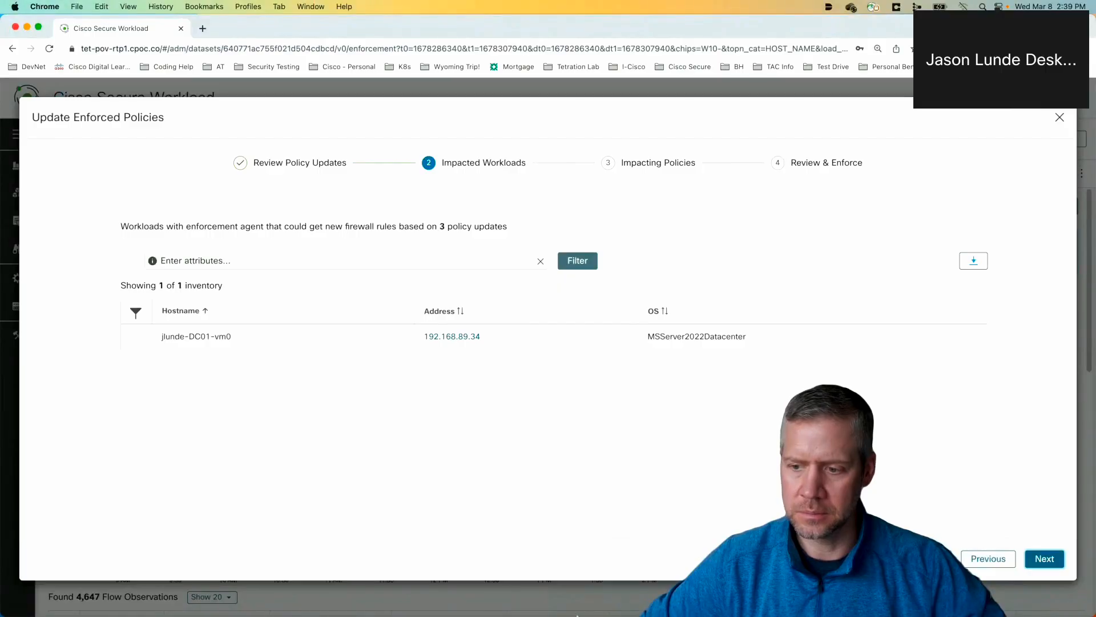
pyautogui.click(1042, 559)
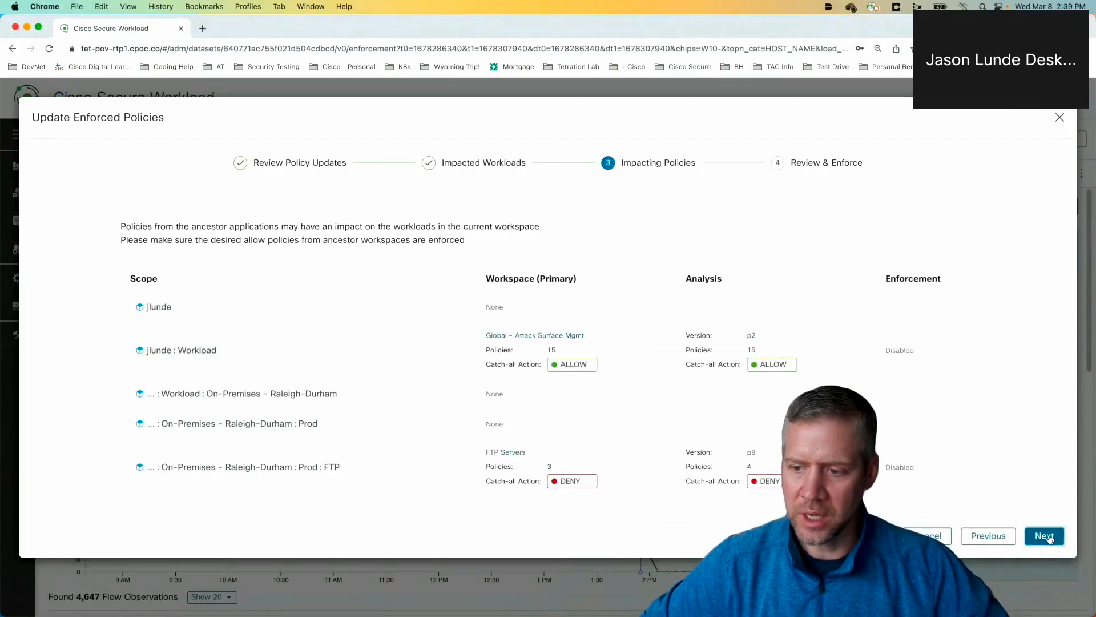
pyautogui.click(1046, 537)
pyautogui.scroll(-2, 1052, 576)
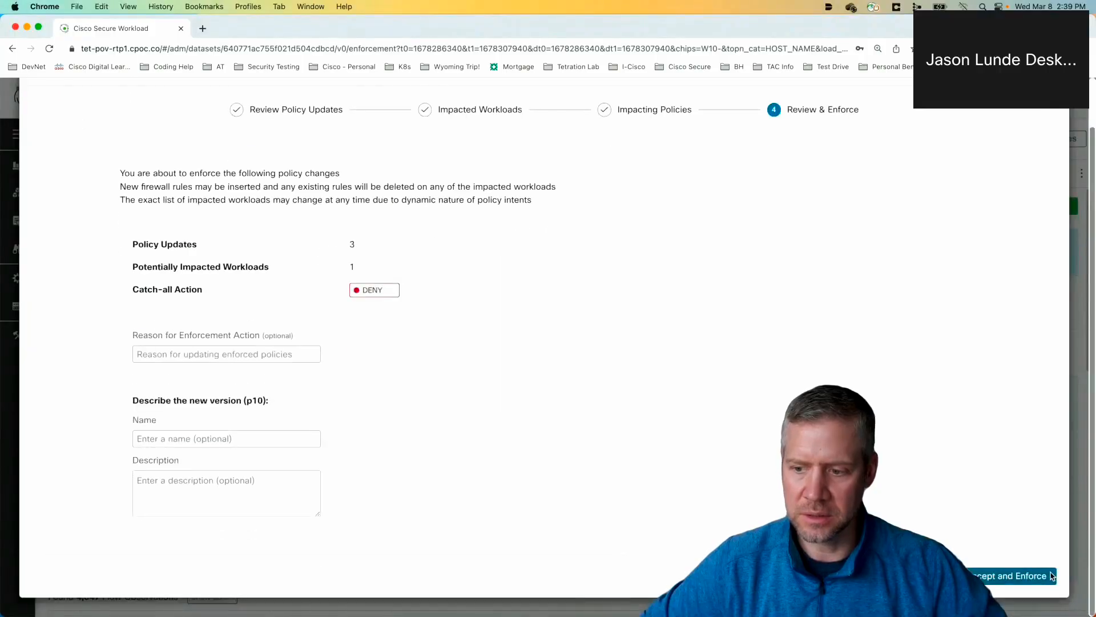
pyautogui.click(1010, 576)
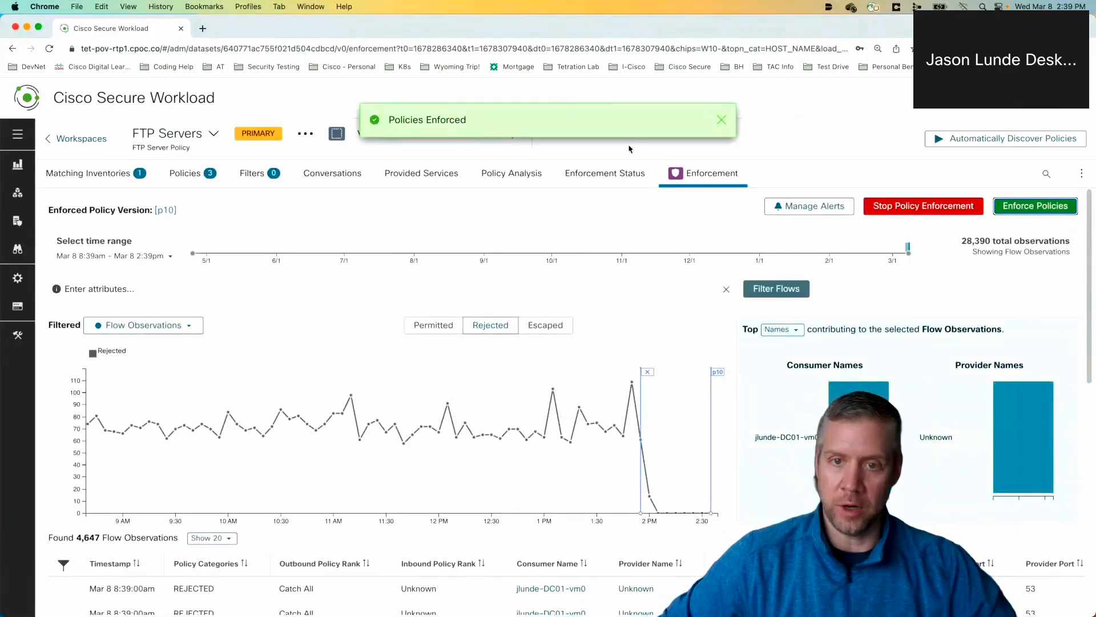
# Check Enforcement Status shows the server agent enforcing and in sync, then return to Policies.
pyautogui.click(618, 179)
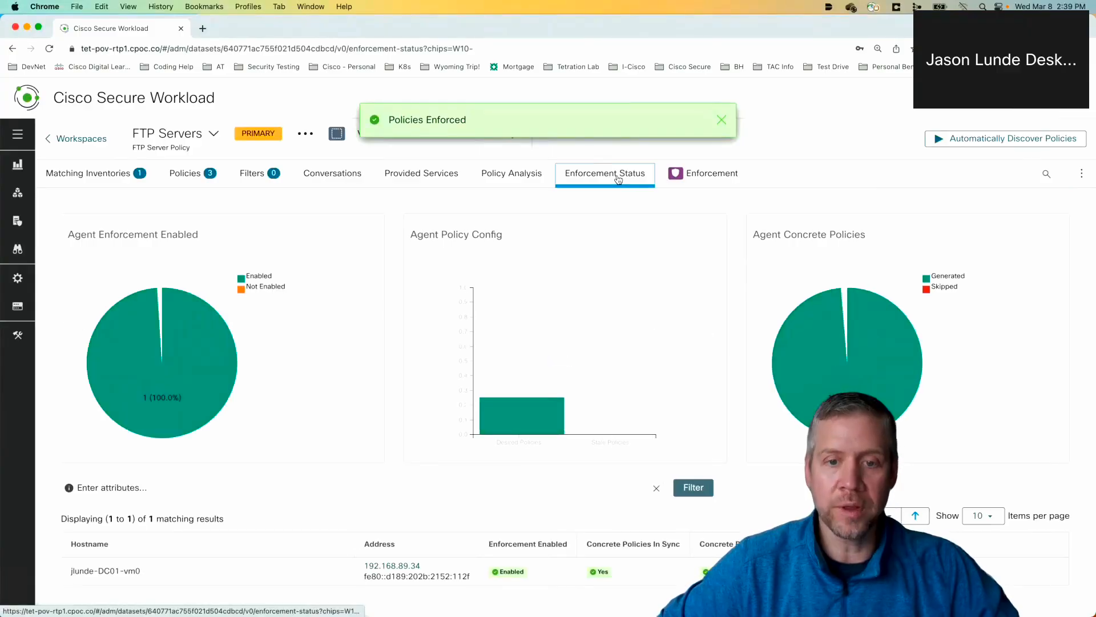
pyautogui.scroll(-1, 642, 307)
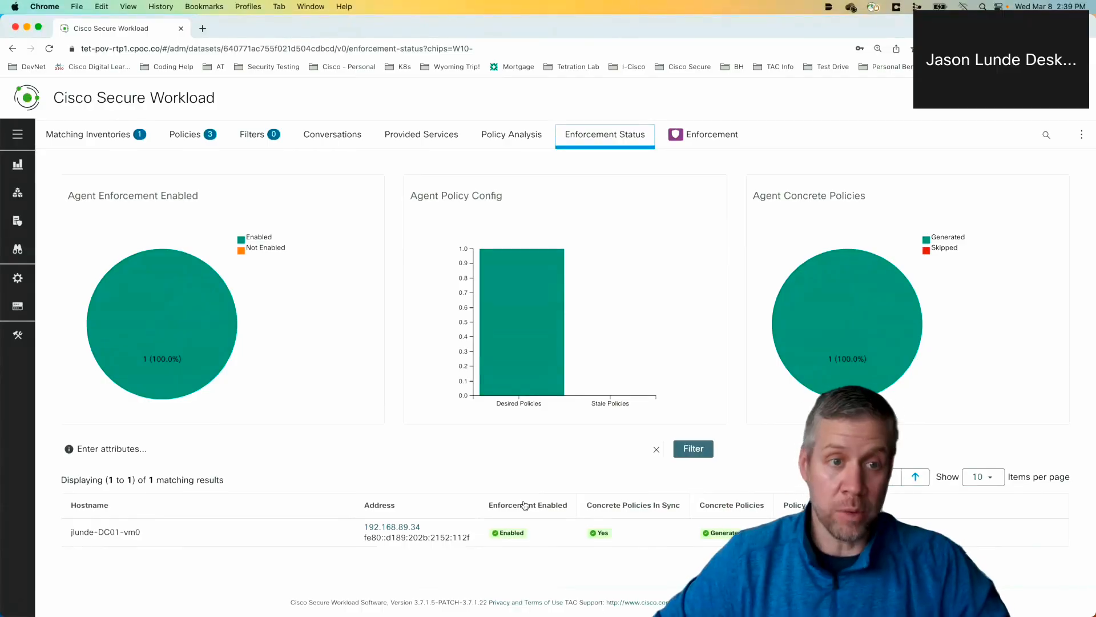
pyautogui.click(191, 139)
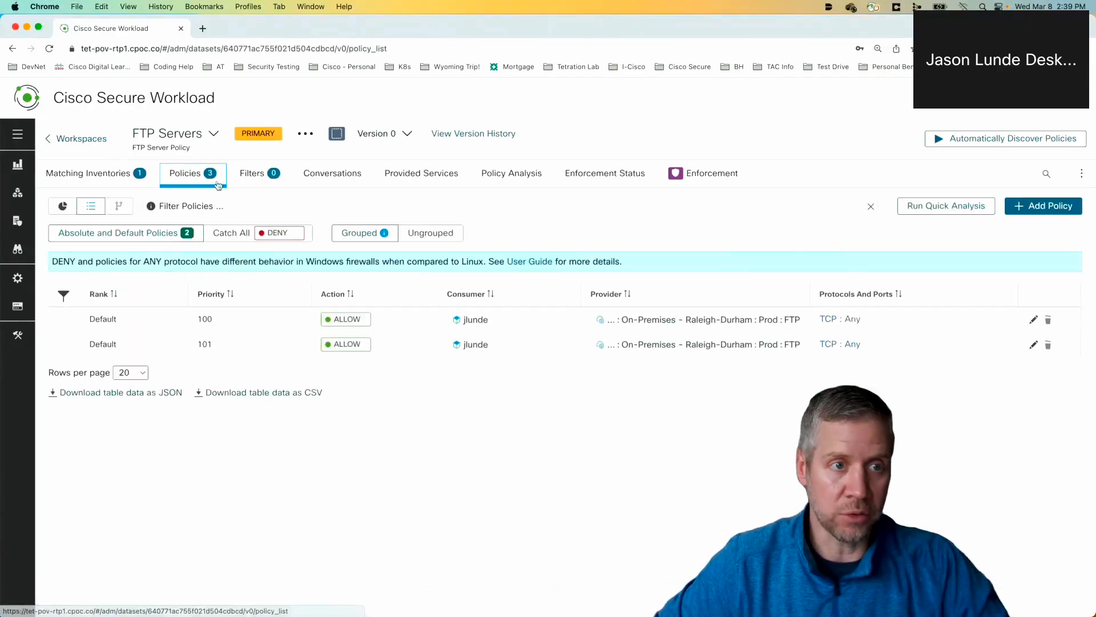
# Back on the workspace, start a new policy and cancel it without choosing a consumer.
pyautogui.hotkey('ctrl', 'Right')
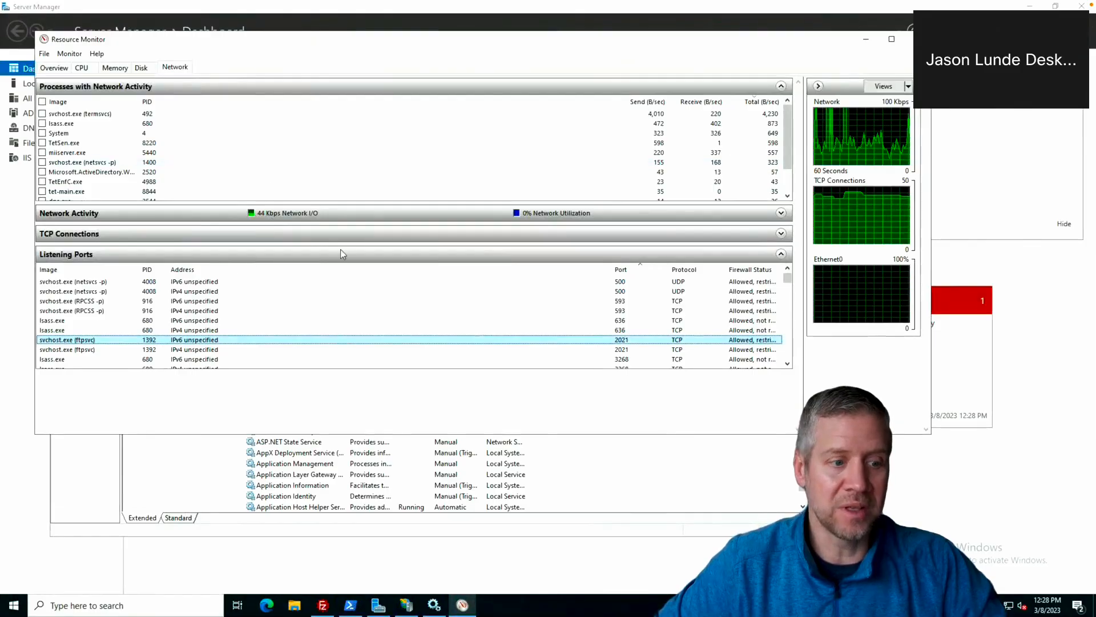
pyautogui.hotkey('ctrl', 'Left')
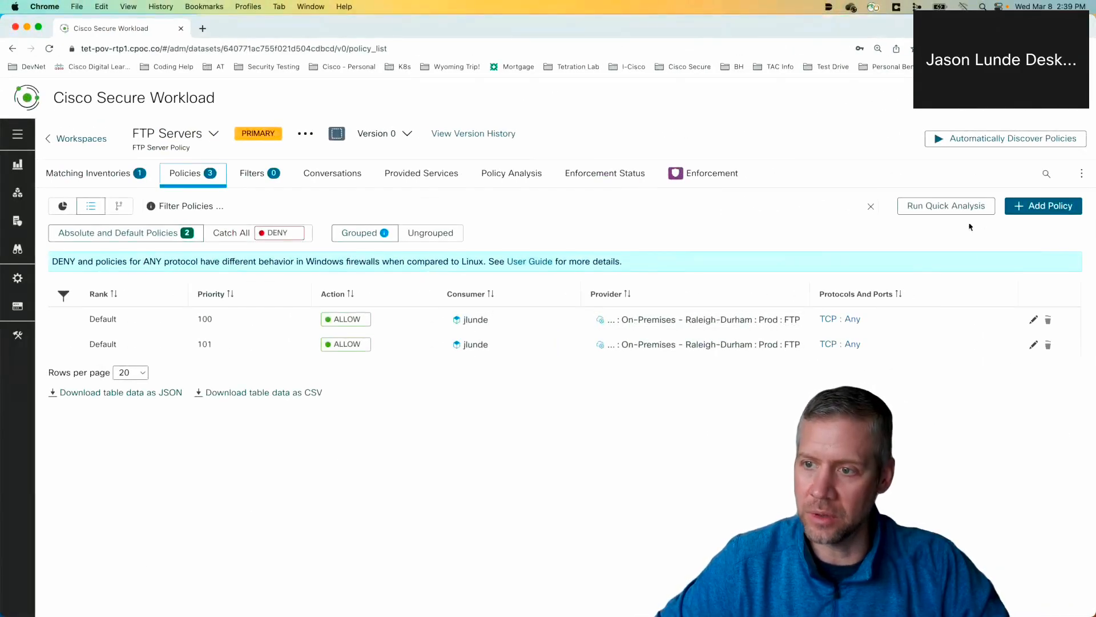
pyautogui.click(1049, 209)
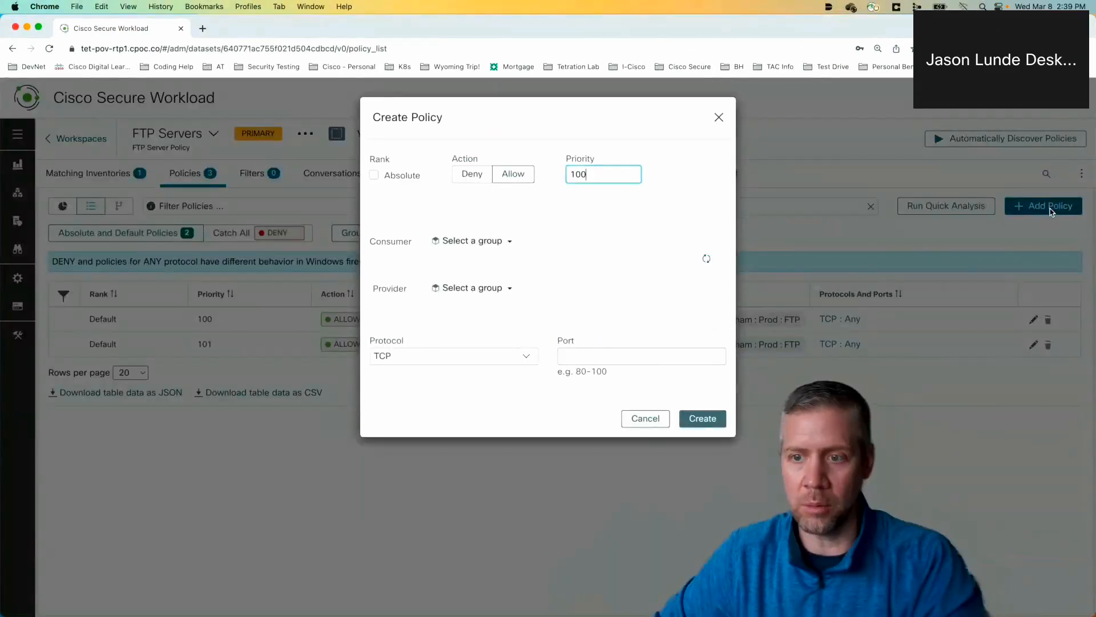
pyautogui.click(501, 242)
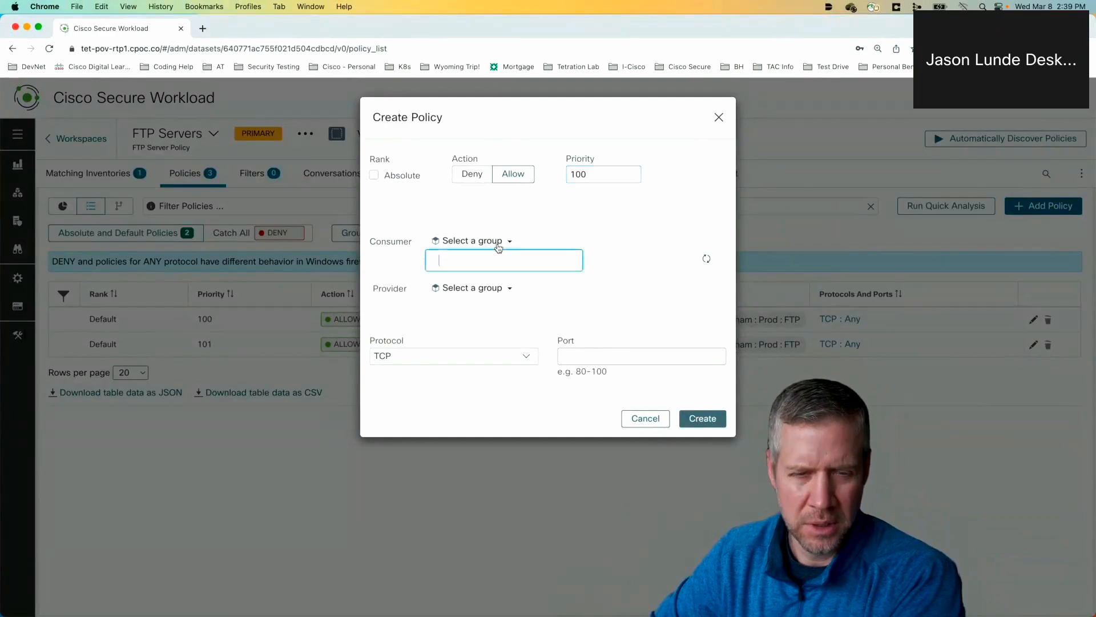
pyautogui.click(845, 233)
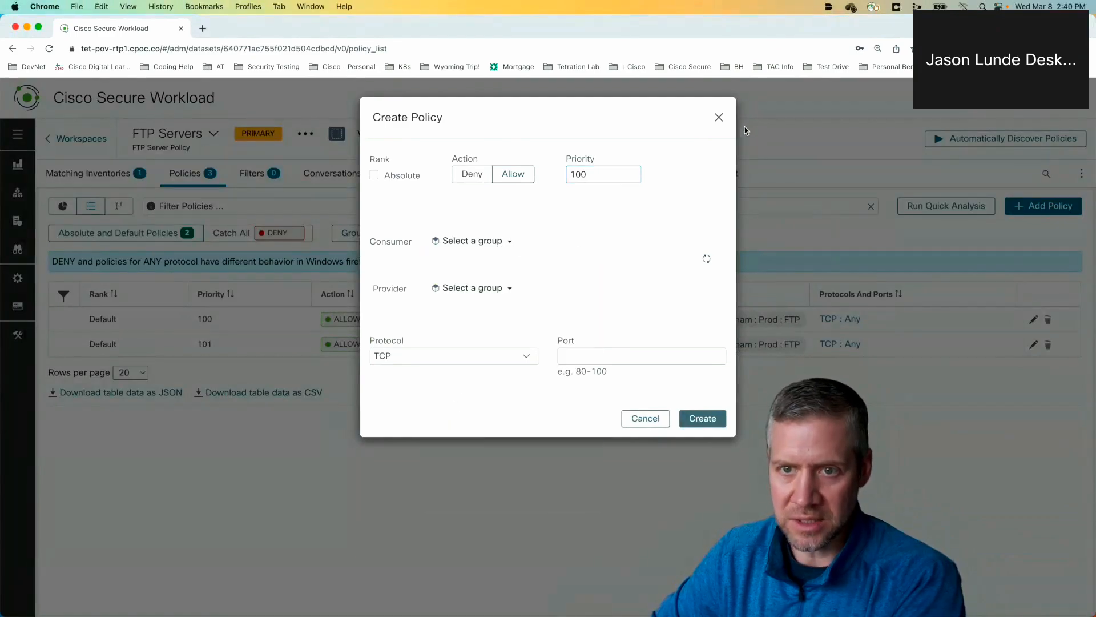
pyautogui.click(718, 118)
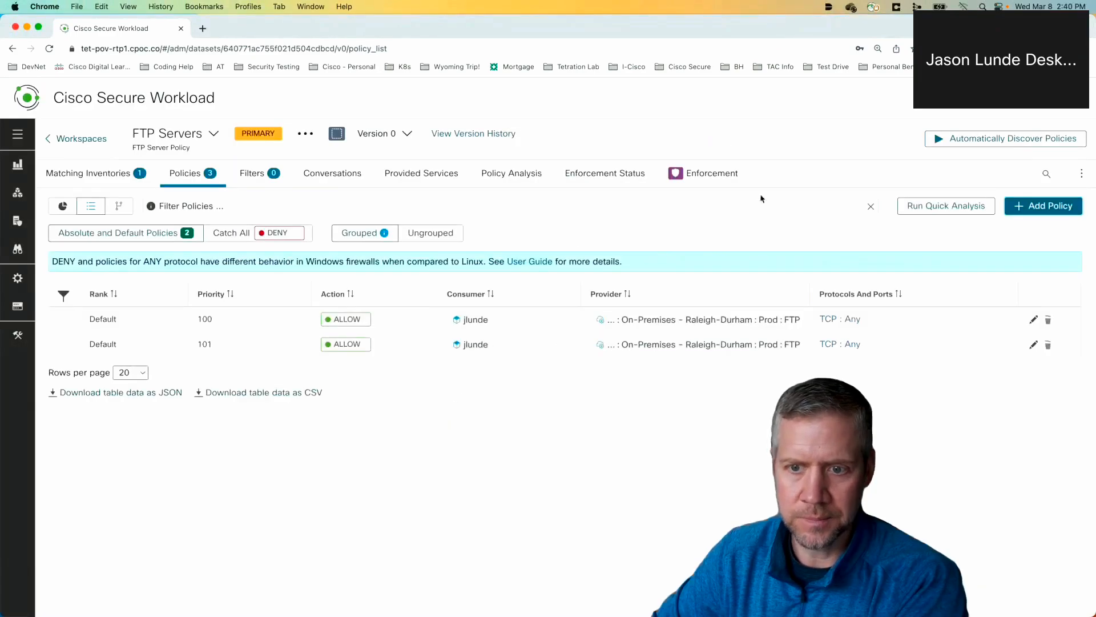
# Open the priority-100 policy, try adding port 3389, and discard the overlapping entry.
pyautogui.click(835, 319)
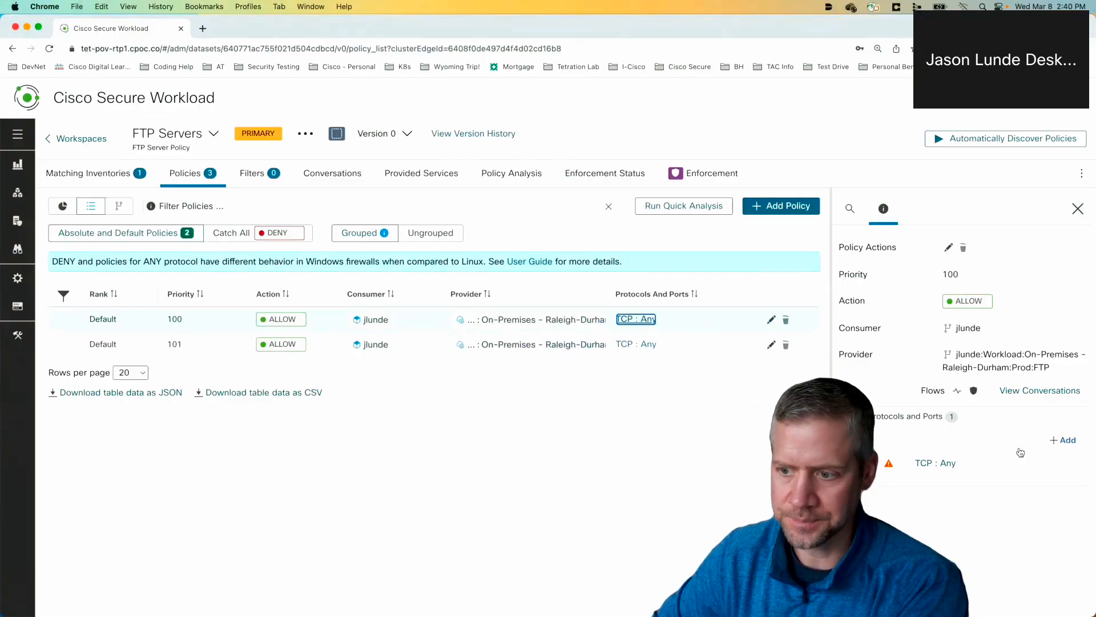
pyautogui.click(1063, 440)
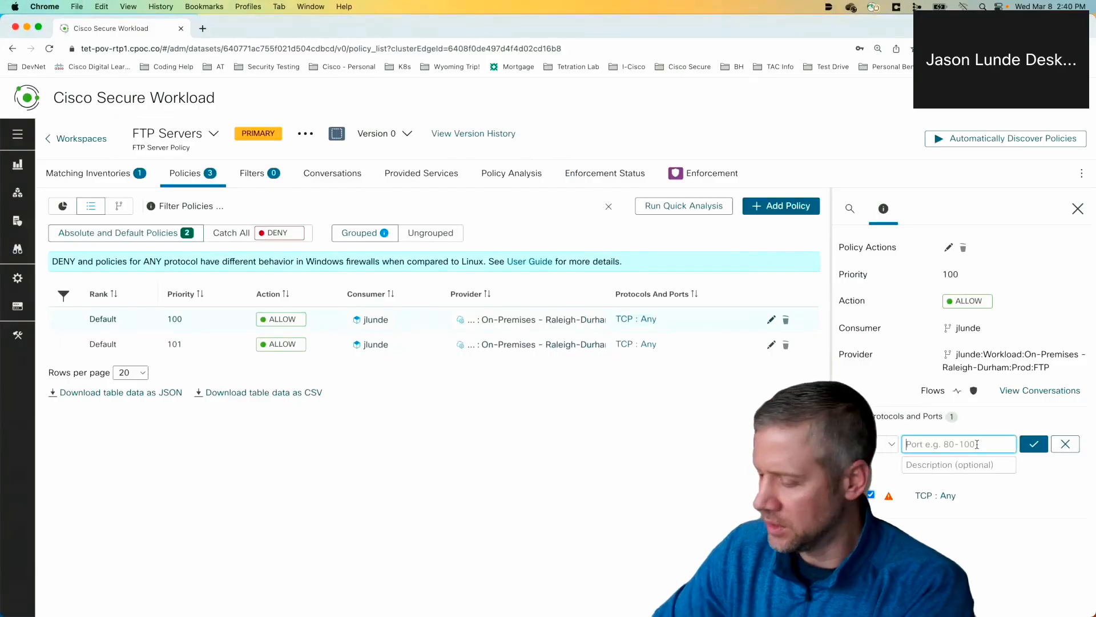
pyautogui.write('3')
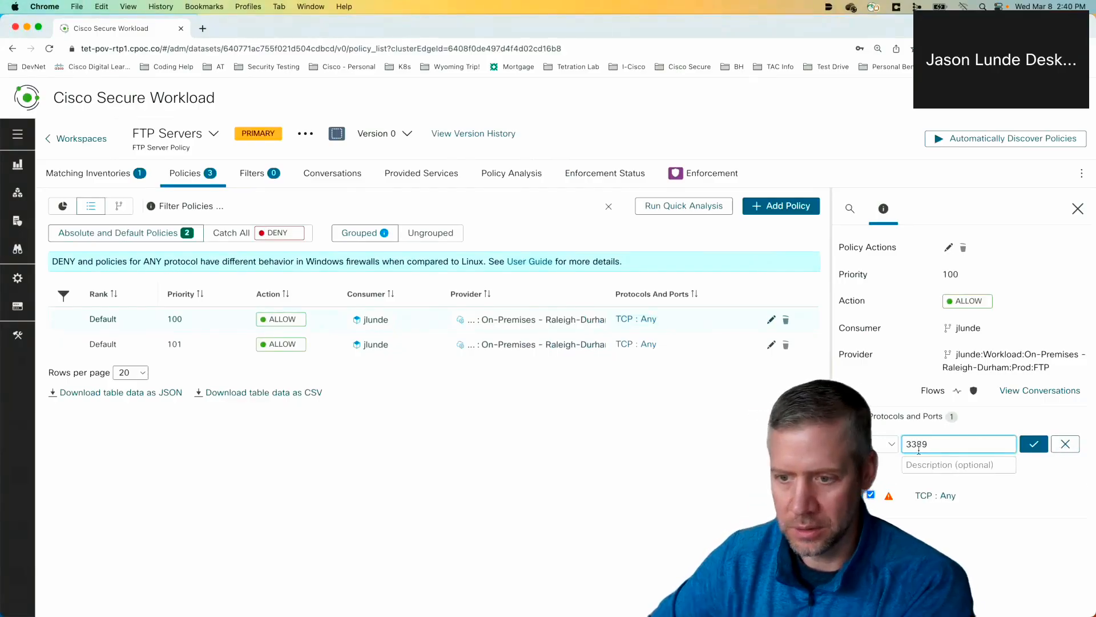
pyautogui.write('389')
pyautogui.click(1033, 450)
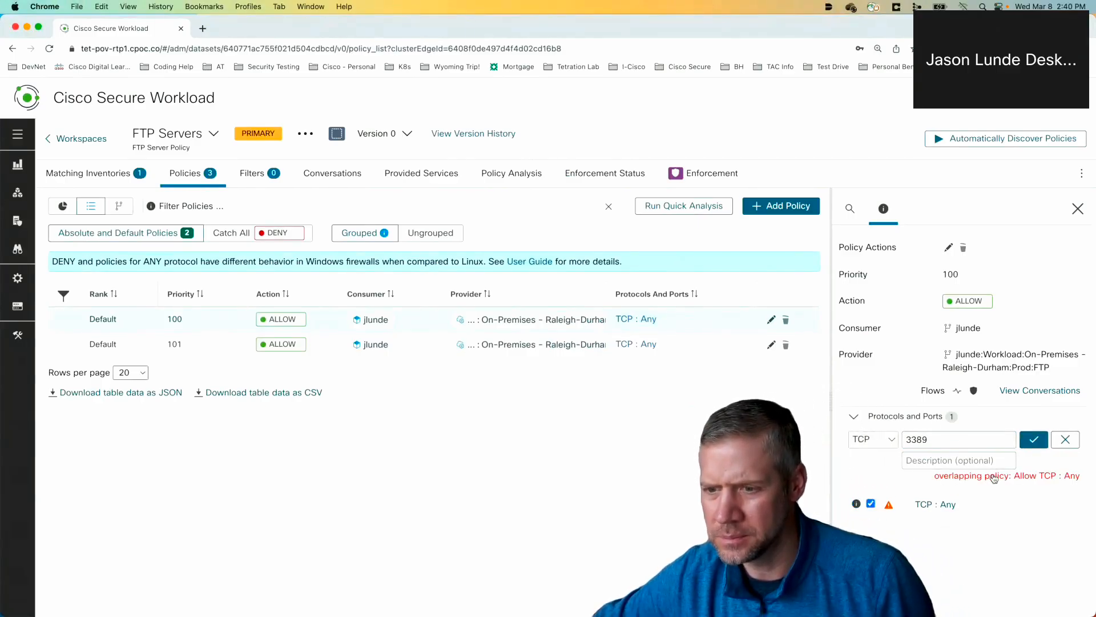
pyautogui.click(1069, 450)
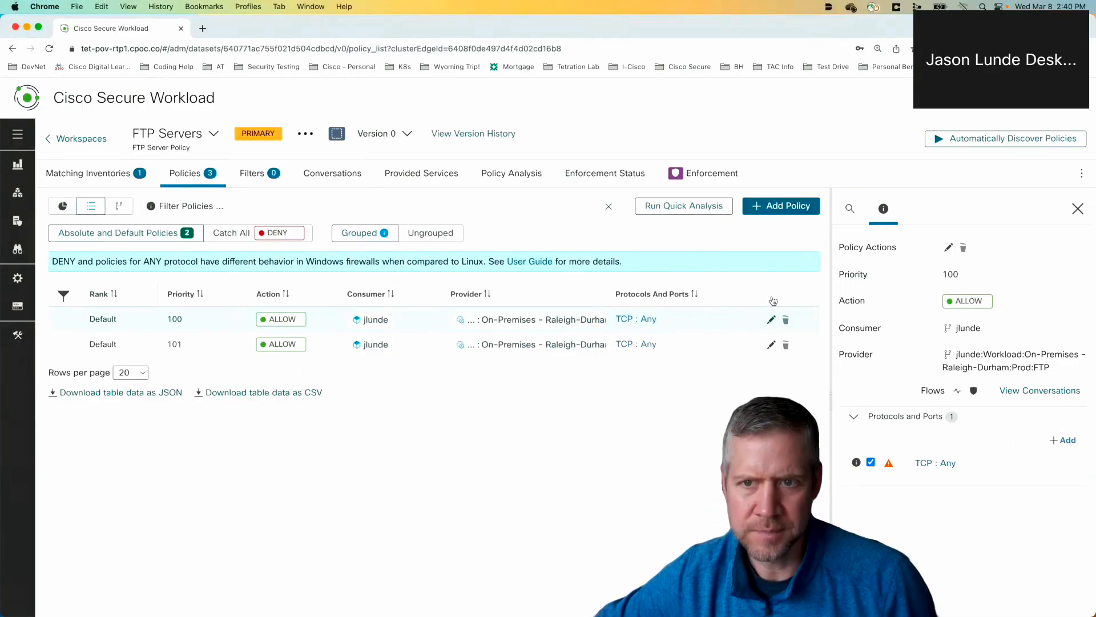
# Create a priority-102 policy from the top-level scope to the FTP scope on TCP port 3389.
pyautogui.click(781, 207)
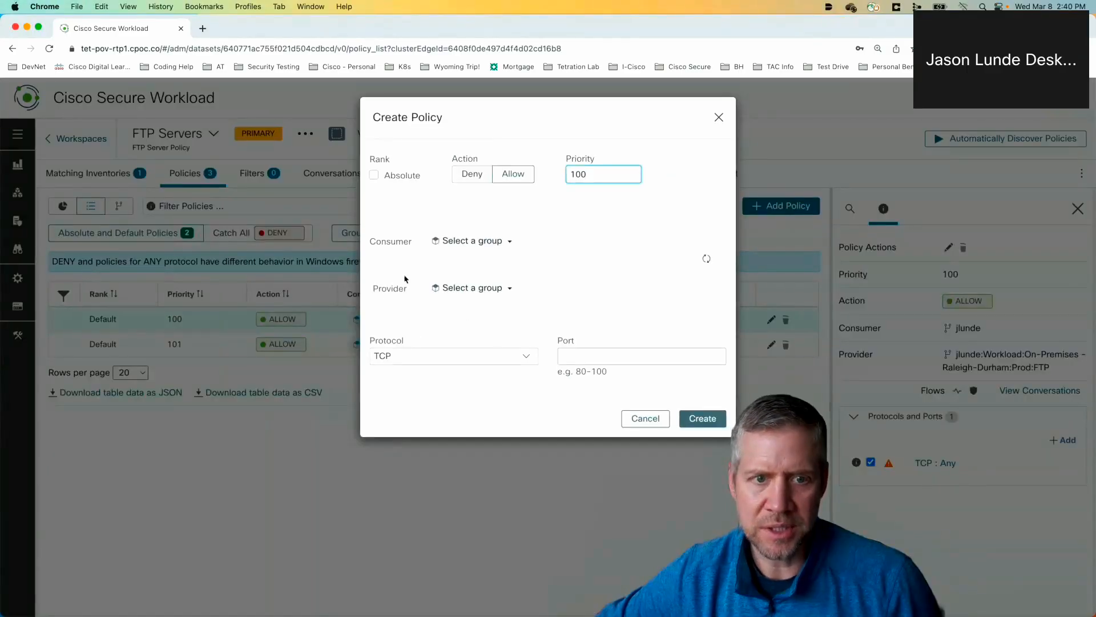
pyautogui.click(472, 241)
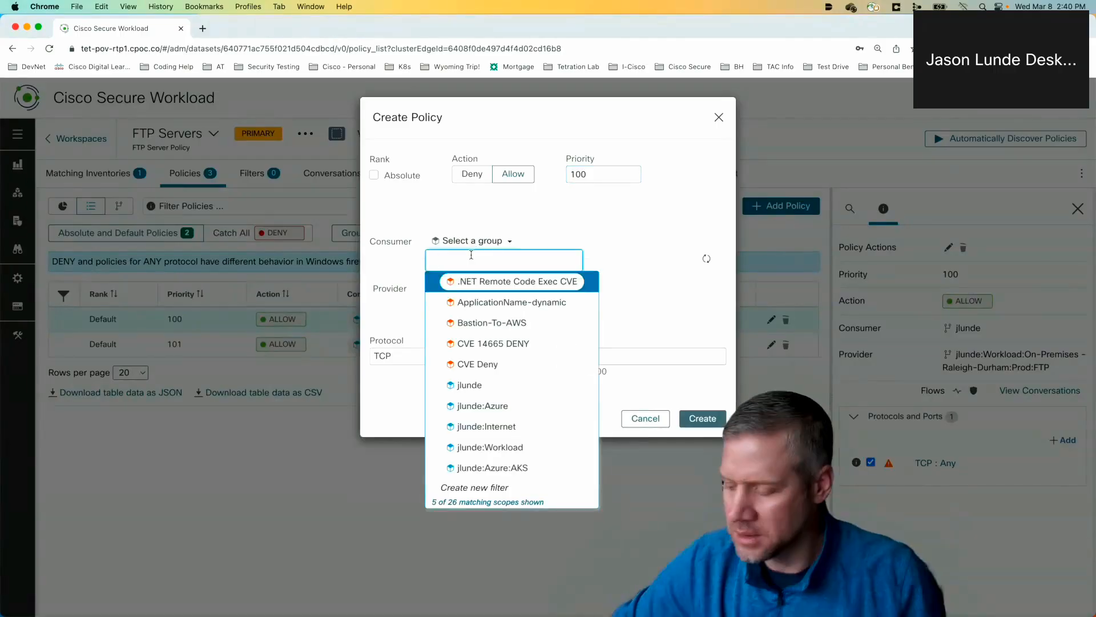
pyautogui.write('jlunde')
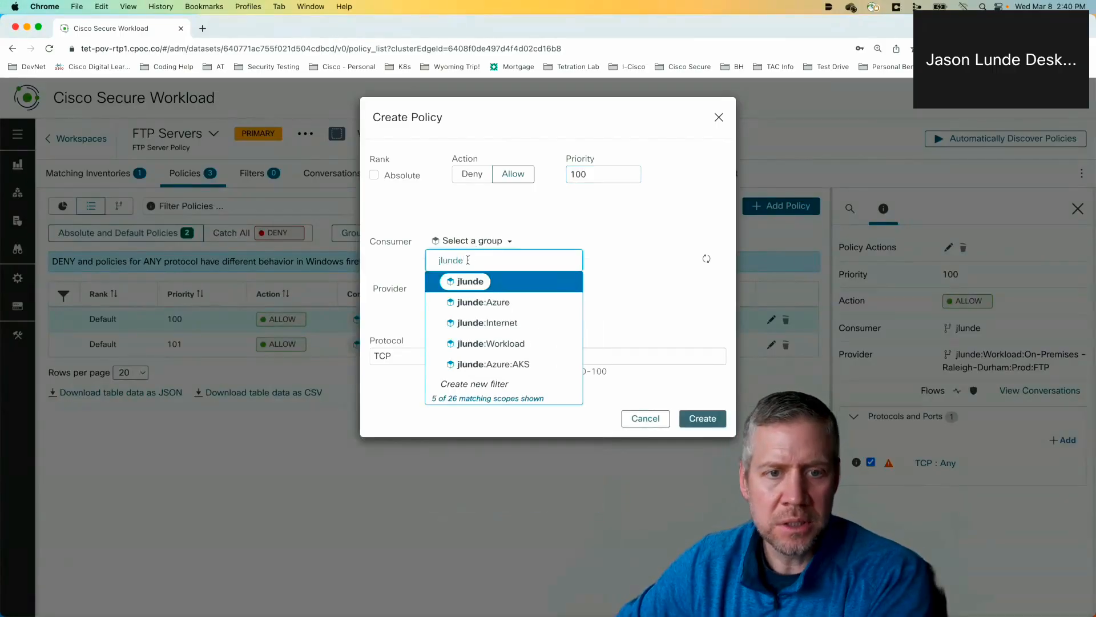
pyautogui.click(462, 281)
pyautogui.click(470, 289)
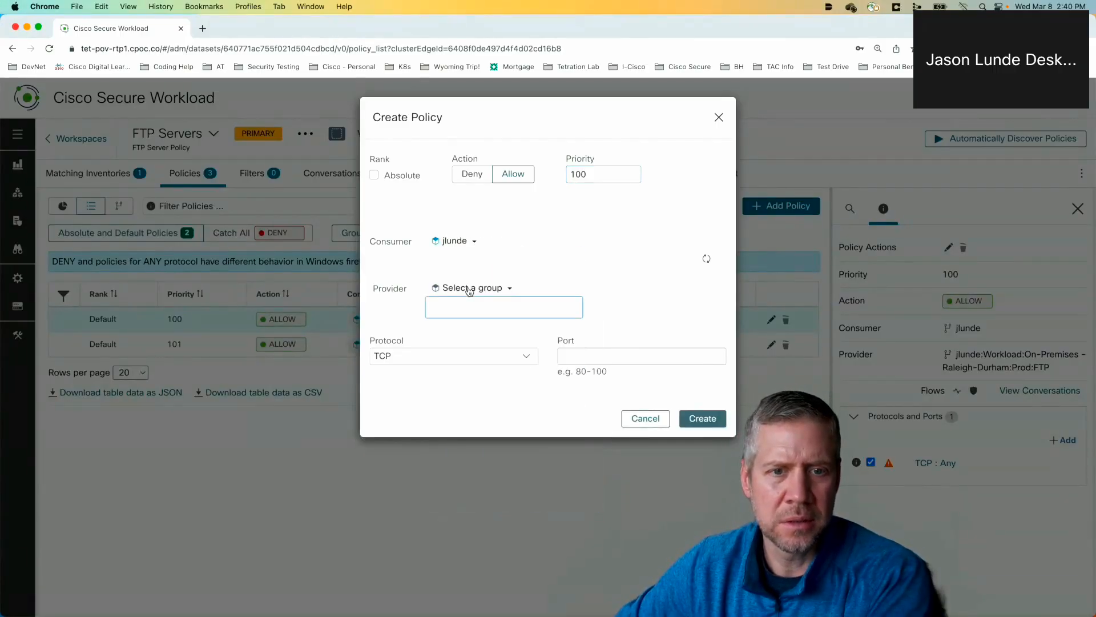
pyautogui.write('ftp')
pyautogui.press('Return')
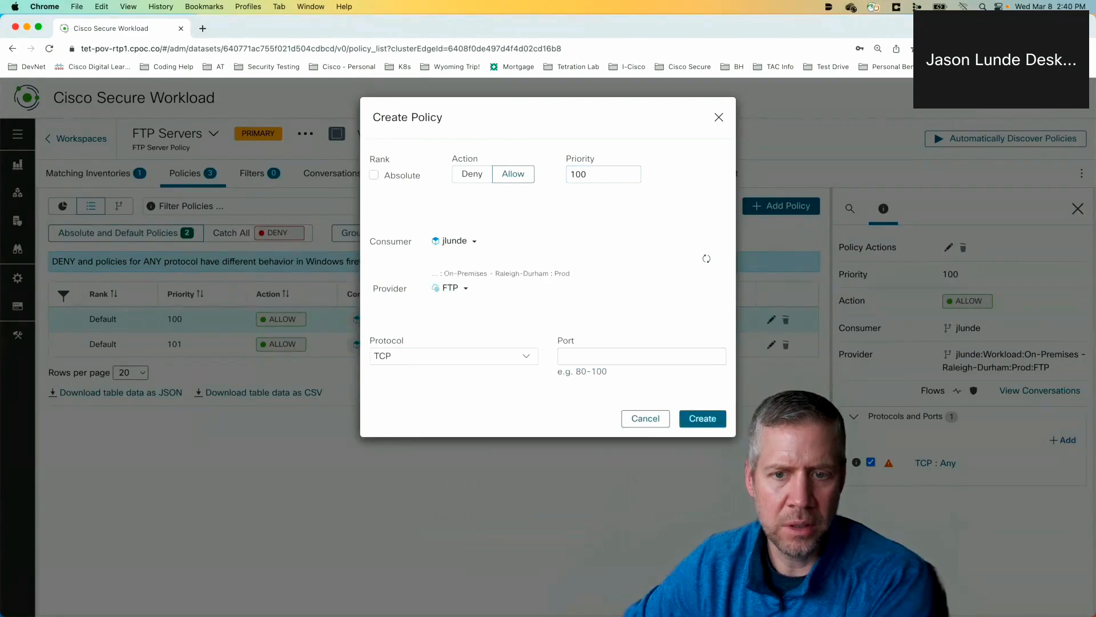
pyautogui.click(575, 353)
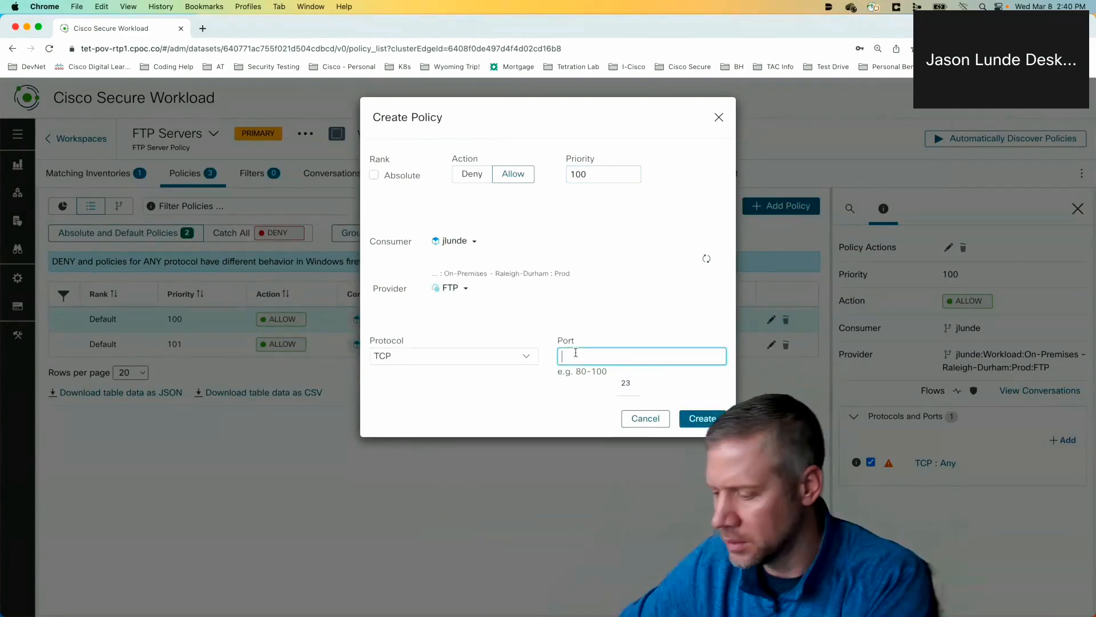
pyautogui.write('3389')
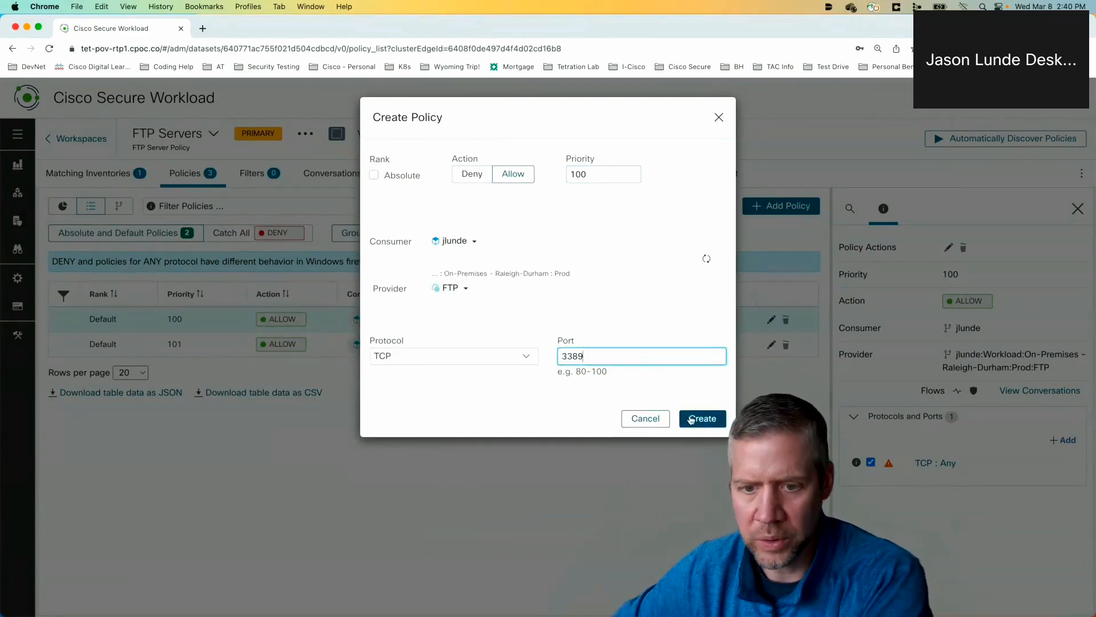
pyautogui.click(691, 419)
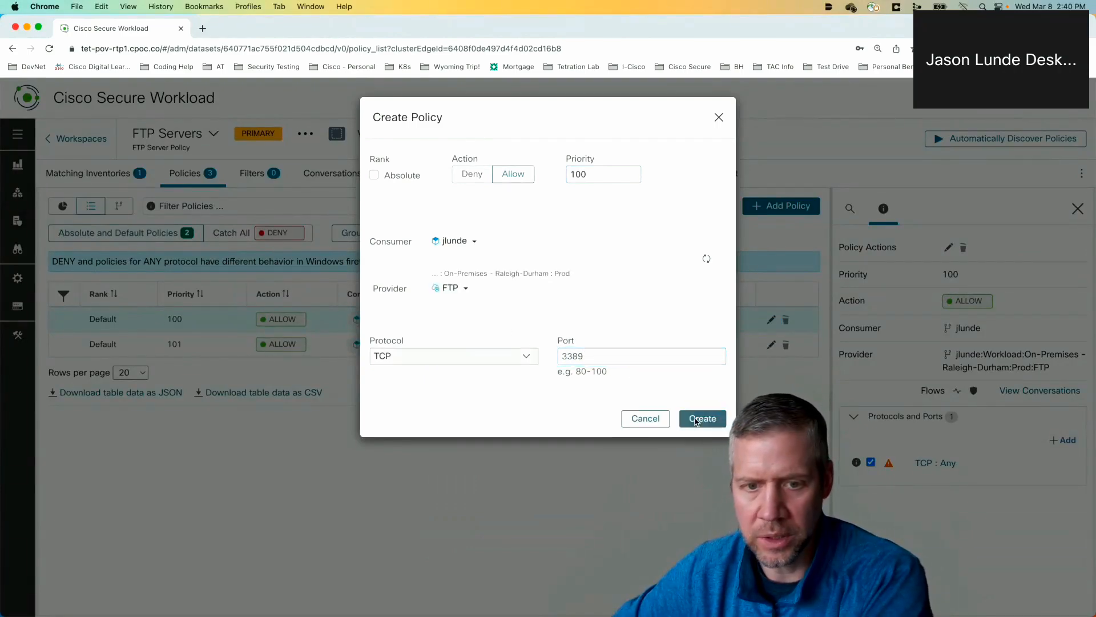
pyautogui.click(605, 175)
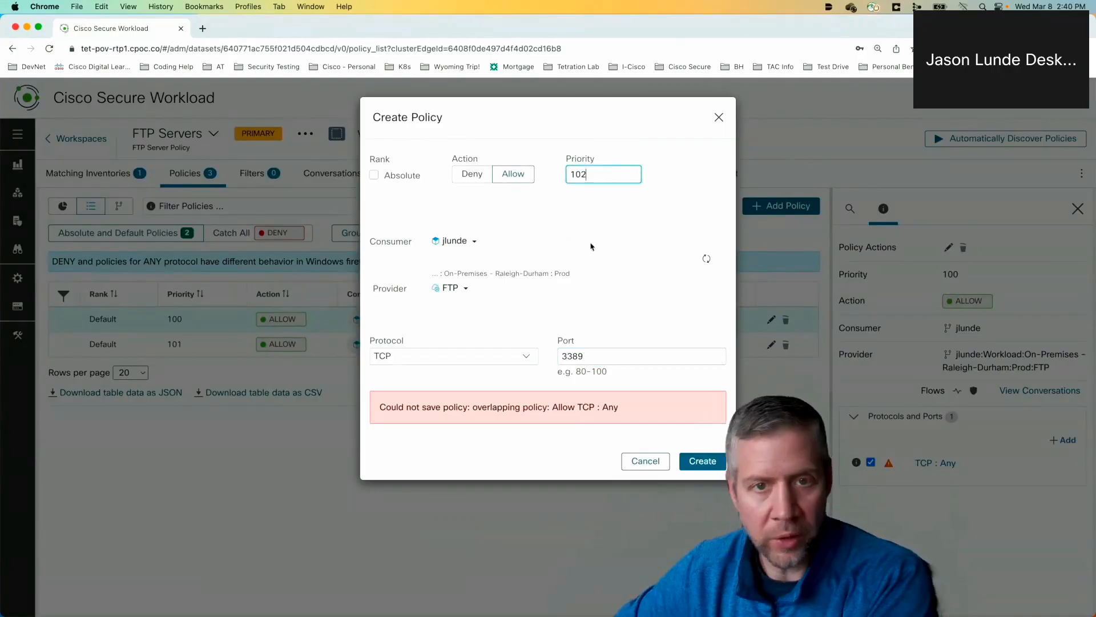
pyautogui.click(702, 460)
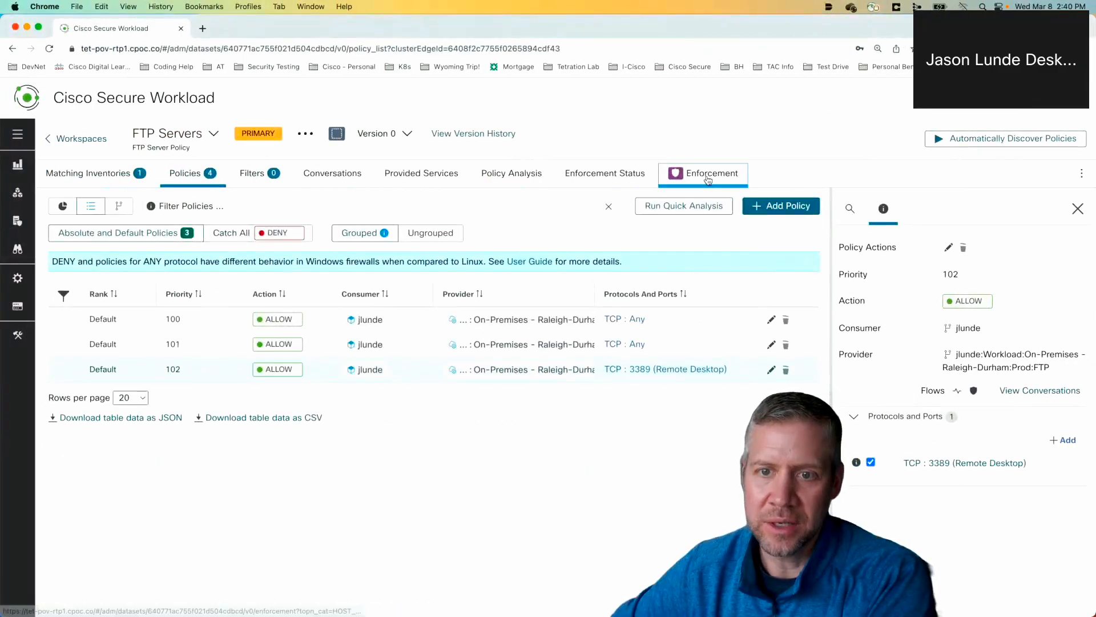
# Enforce the updated policies through the wizard, making version p11 with the 3389 rule enforced.
pyautogui.click(708, 178)
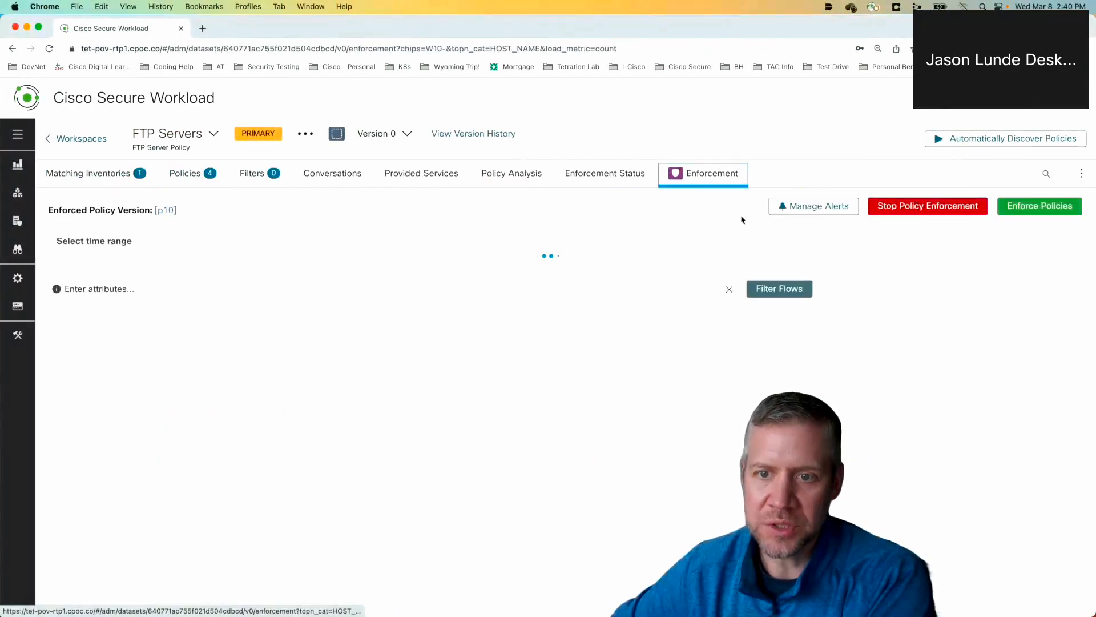
pyautogui.click(1037, 208)
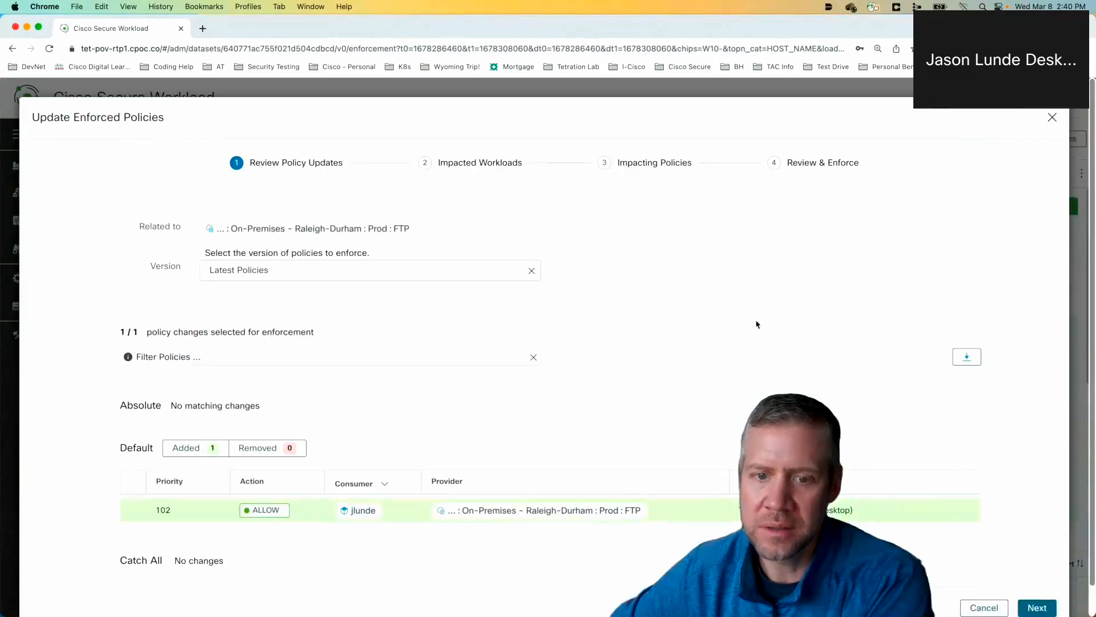
pyautogui.click(1036, 608)
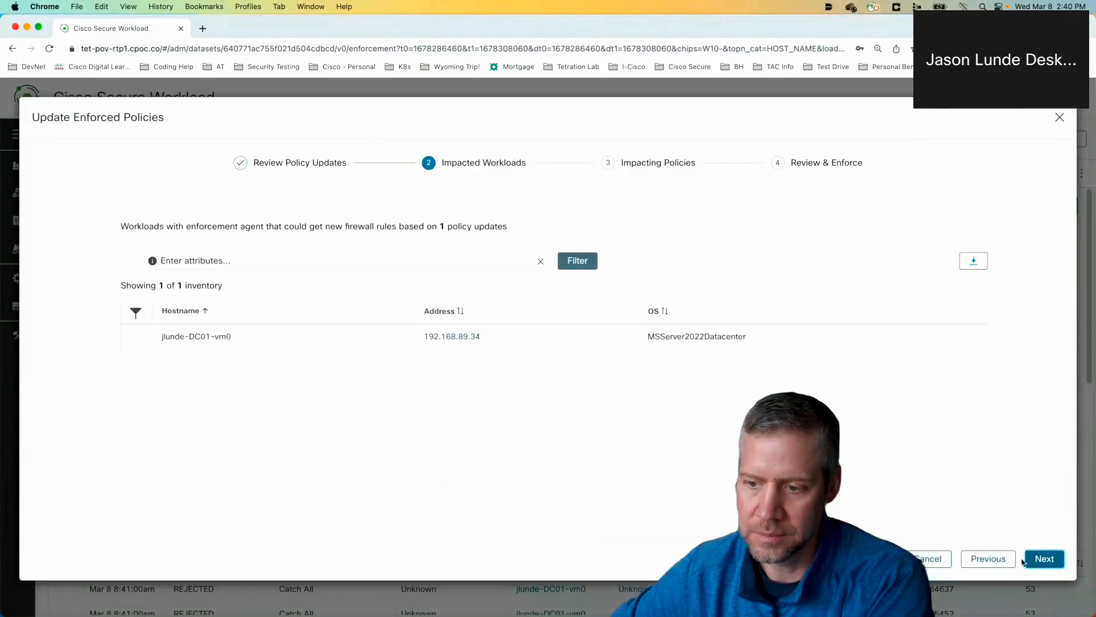
pyautogui.click(1045, 555)
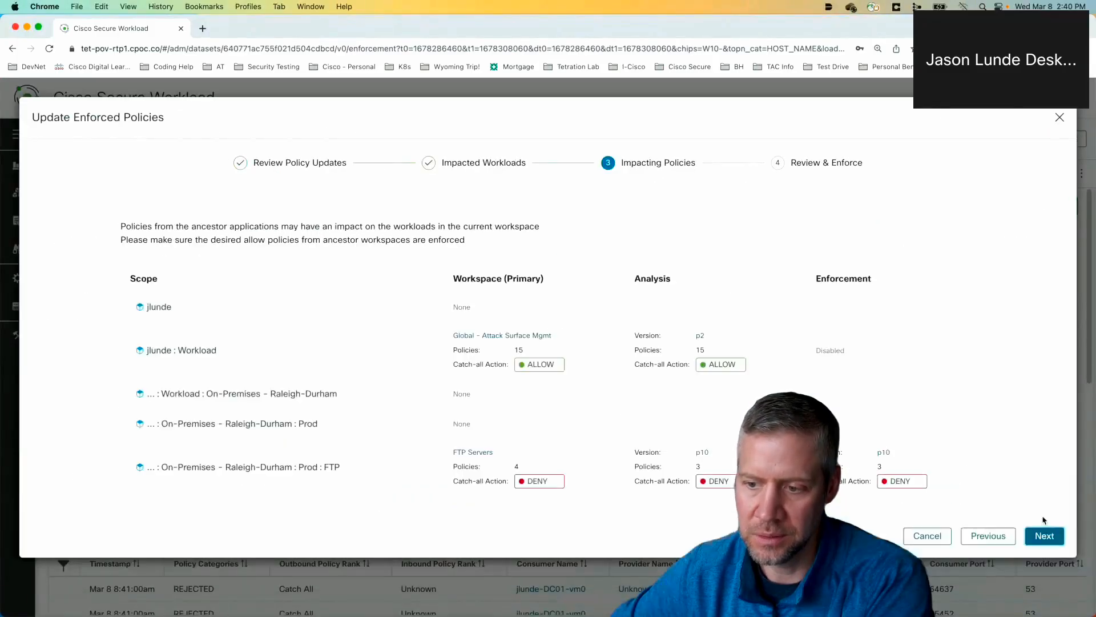
pyautogui.click(1044, 535)
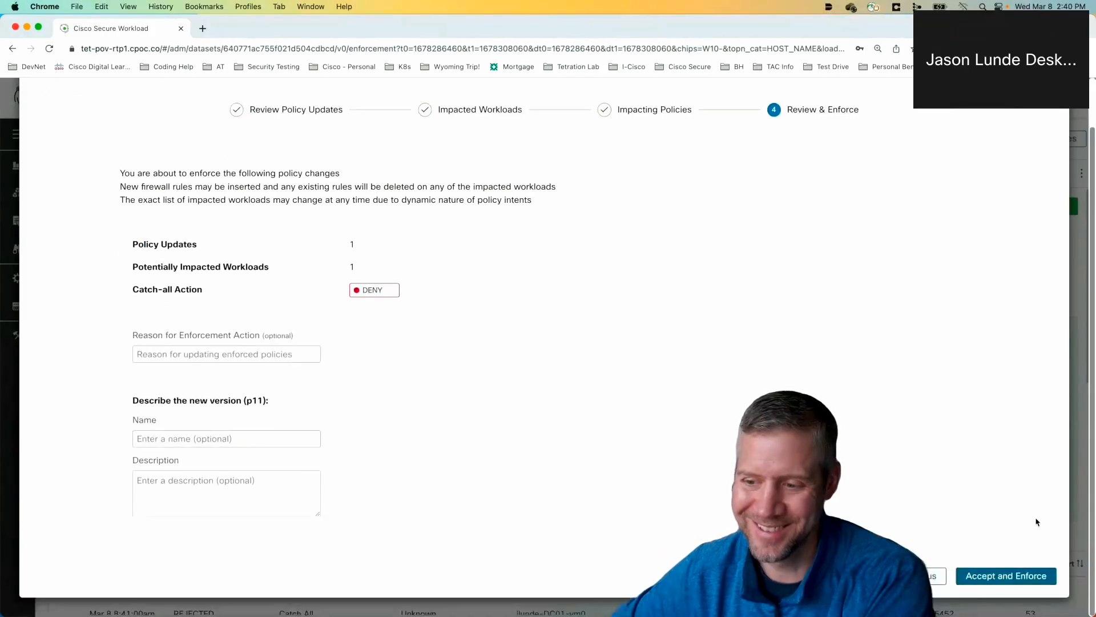
pyautogui.click(1043, 576)
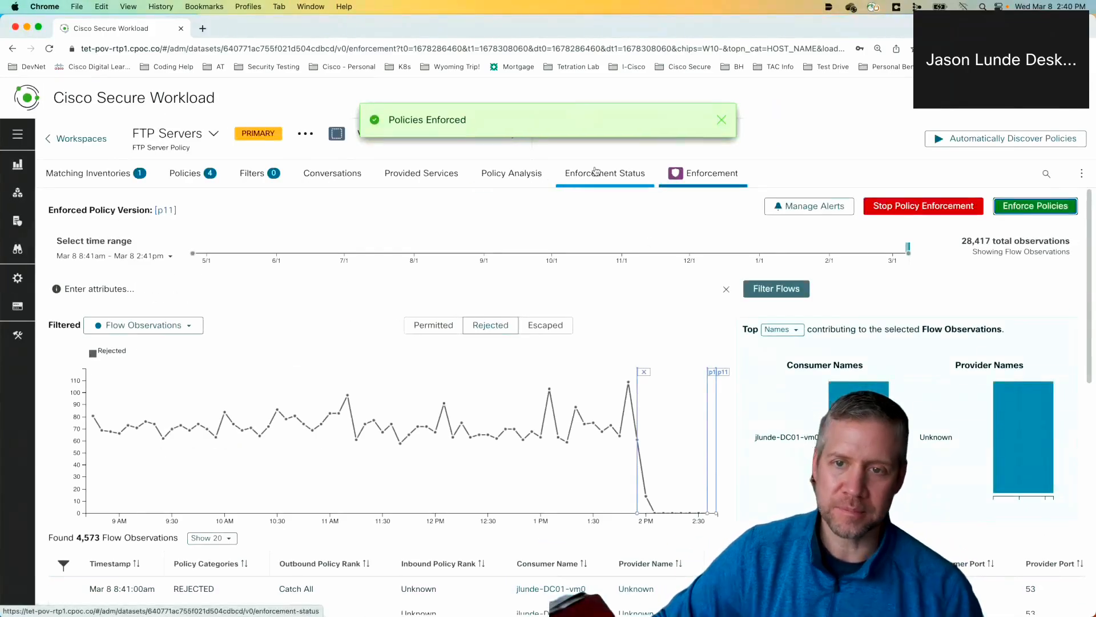
# Open the server agent's policy config details on Enforcement Status and highlight CONFIG_SUCCESS.
pyautogui.click(583, 178)
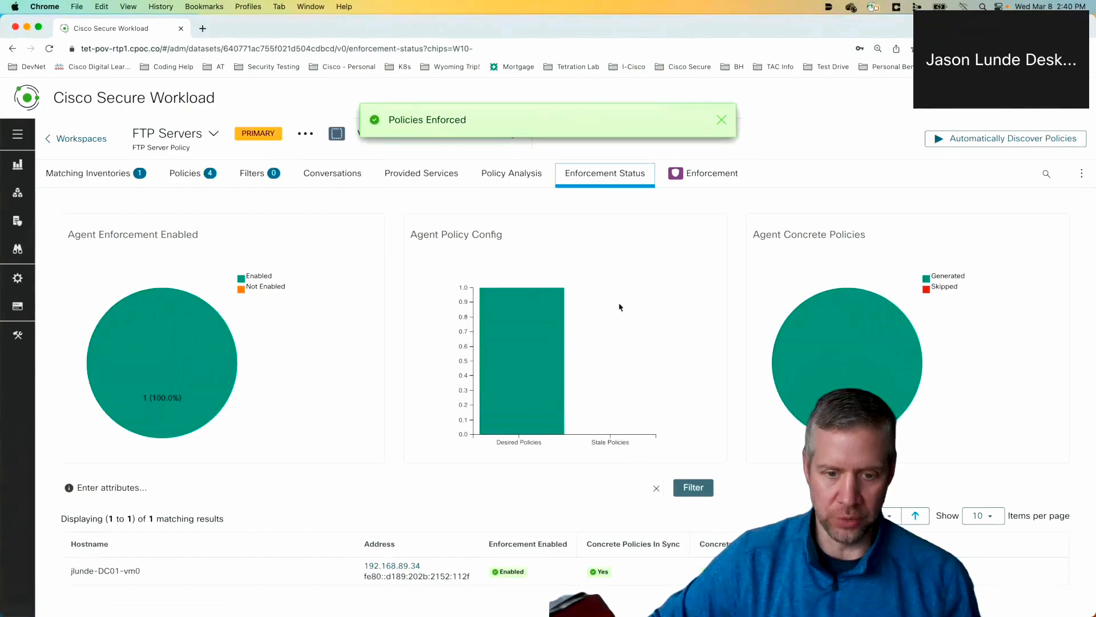
pyautogui.scroll(-2, 620, 307)
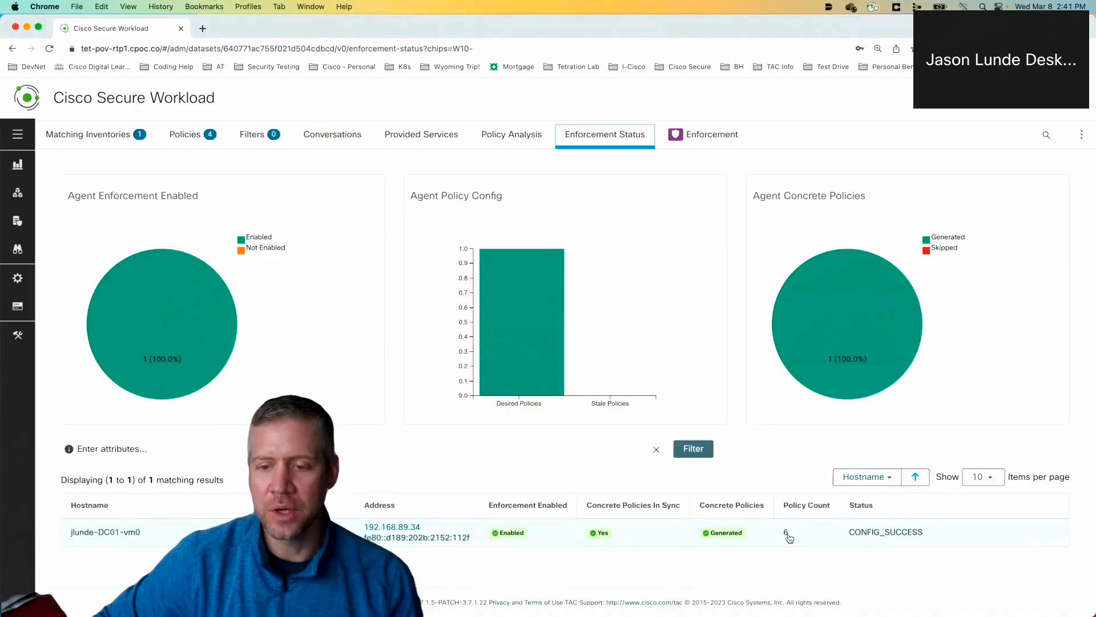
pyautogui.click(510, 131)
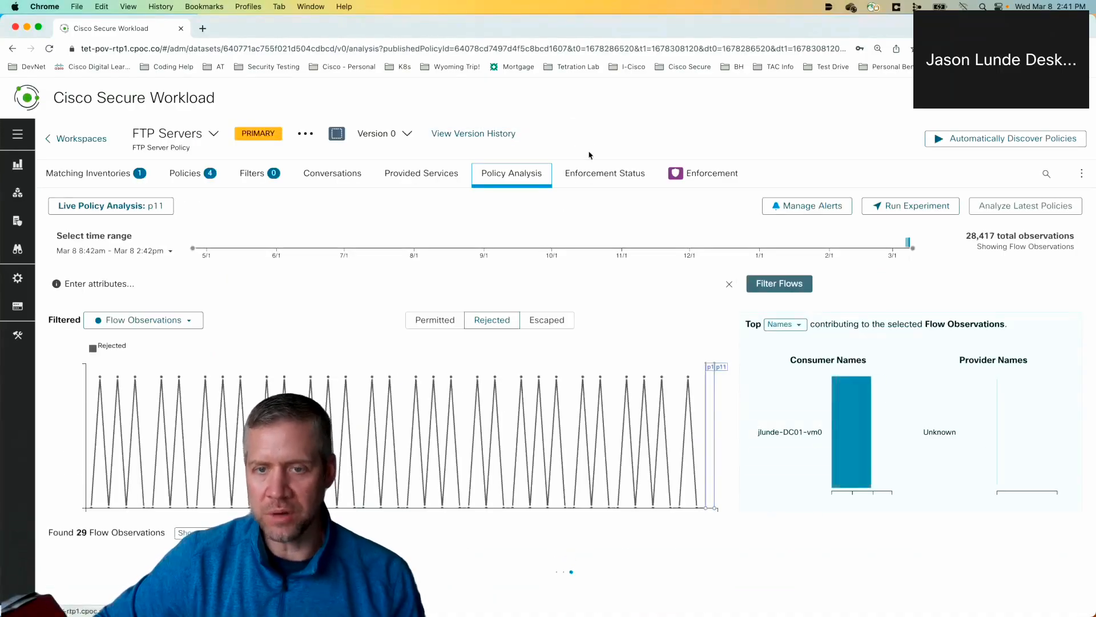
pyautogui.click(586, 174)
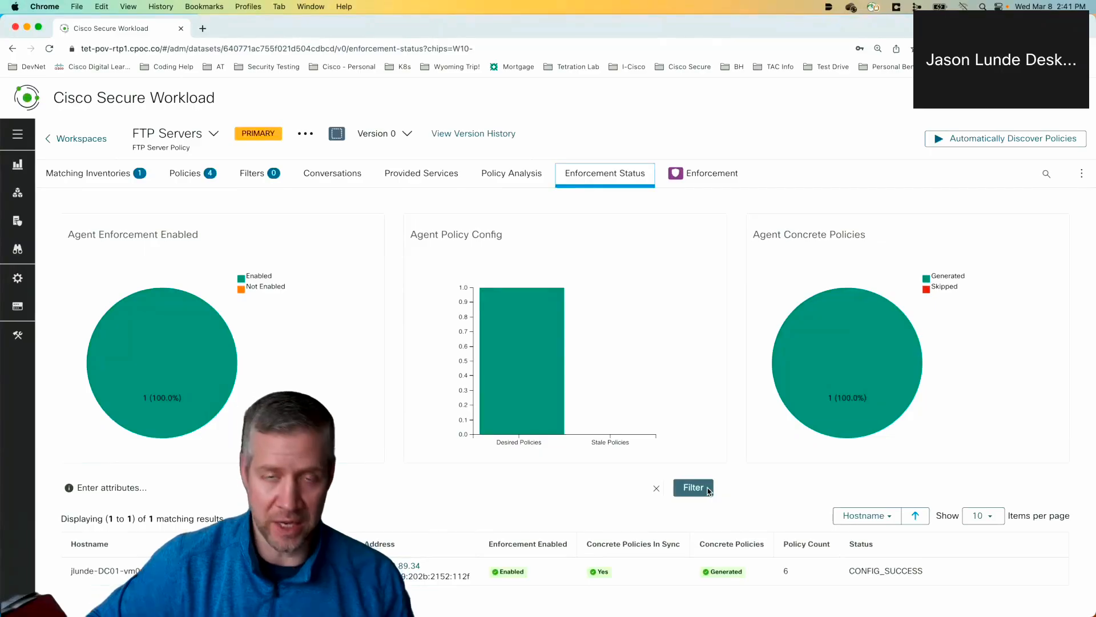
pyautogui.click(664, 588)
pyautogui.scroll(-3, 622, 580)
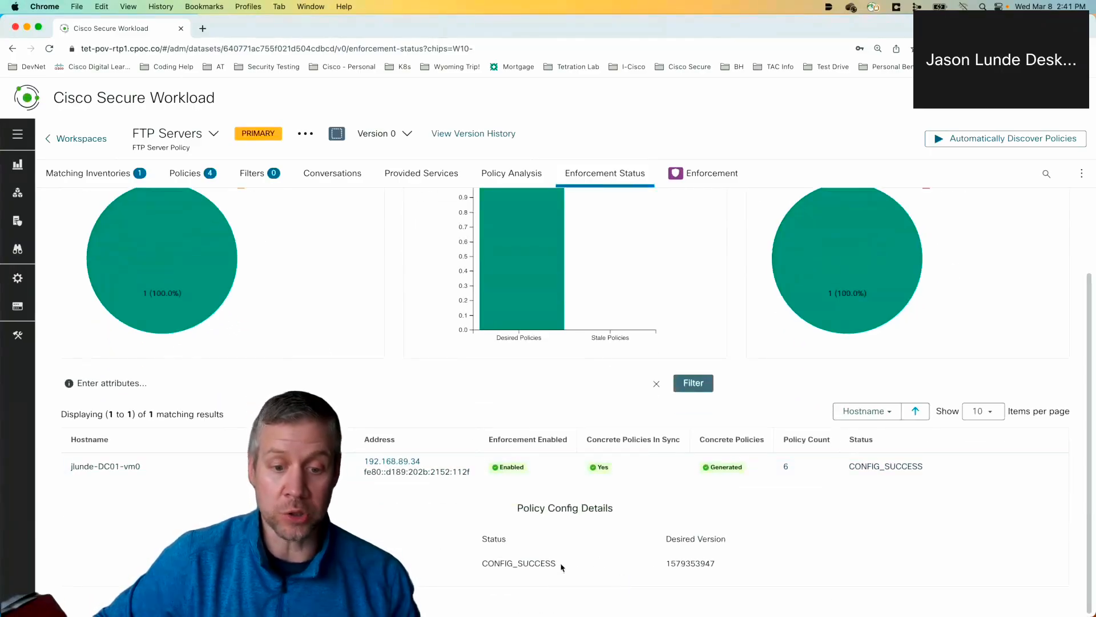
pyautogui.moveTo(486, 567); pyautogui.dragTo(558, 558)
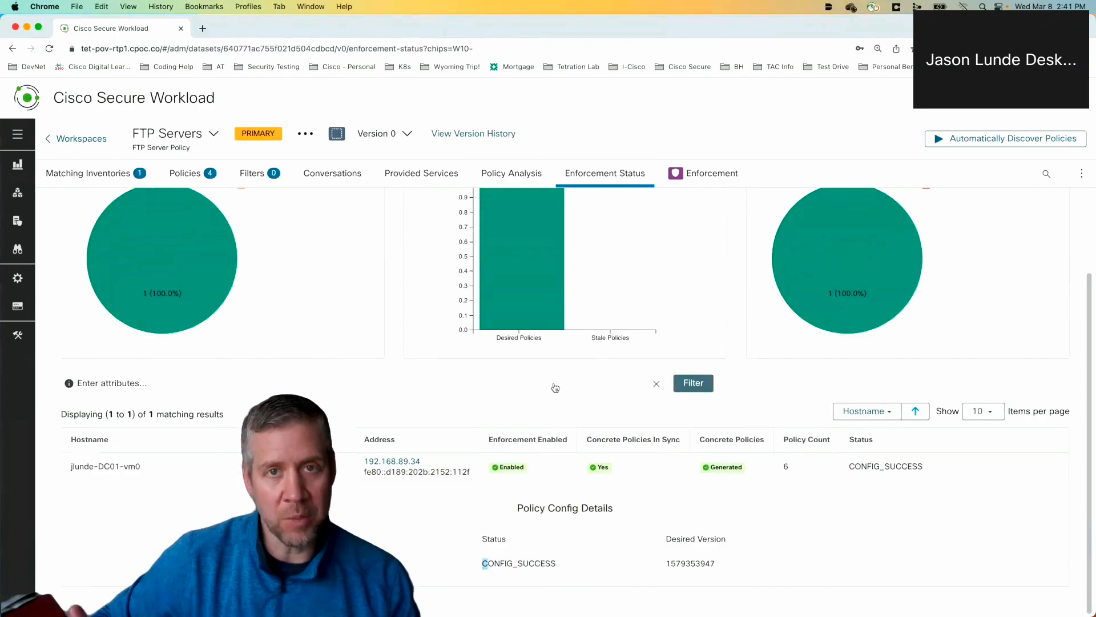
# Refresh the enforcement status by toggling through the Policy Analysis and Enforcement tabs.
pyautogui.click(522, 167)
pyautogui.click(599, 176)
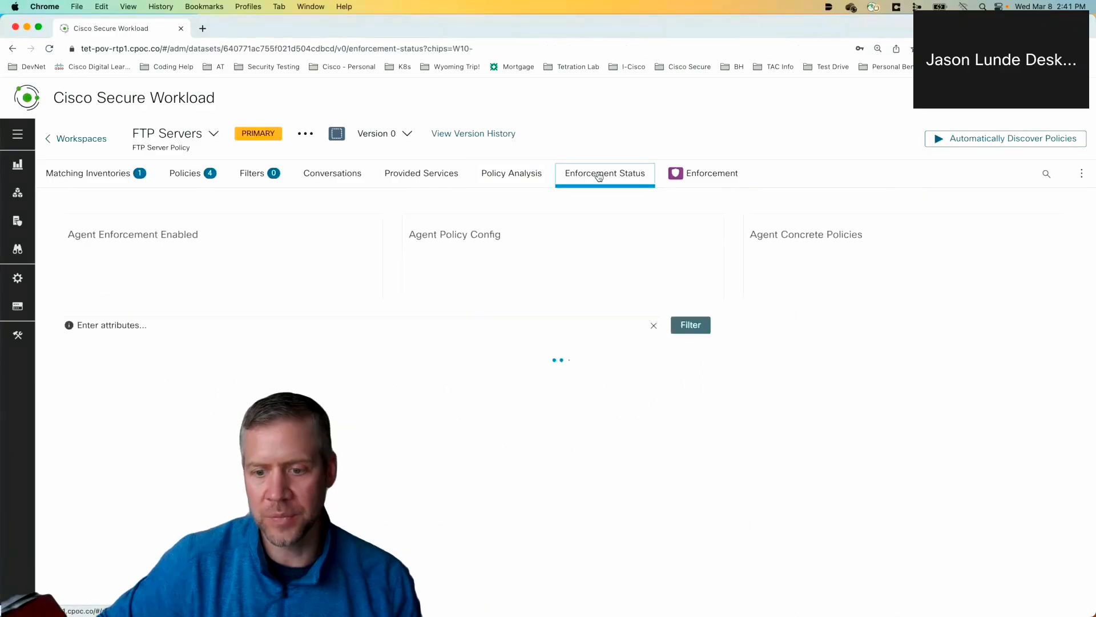
pyautogui.click(687, 182)
pyautogui.click(620, 180)
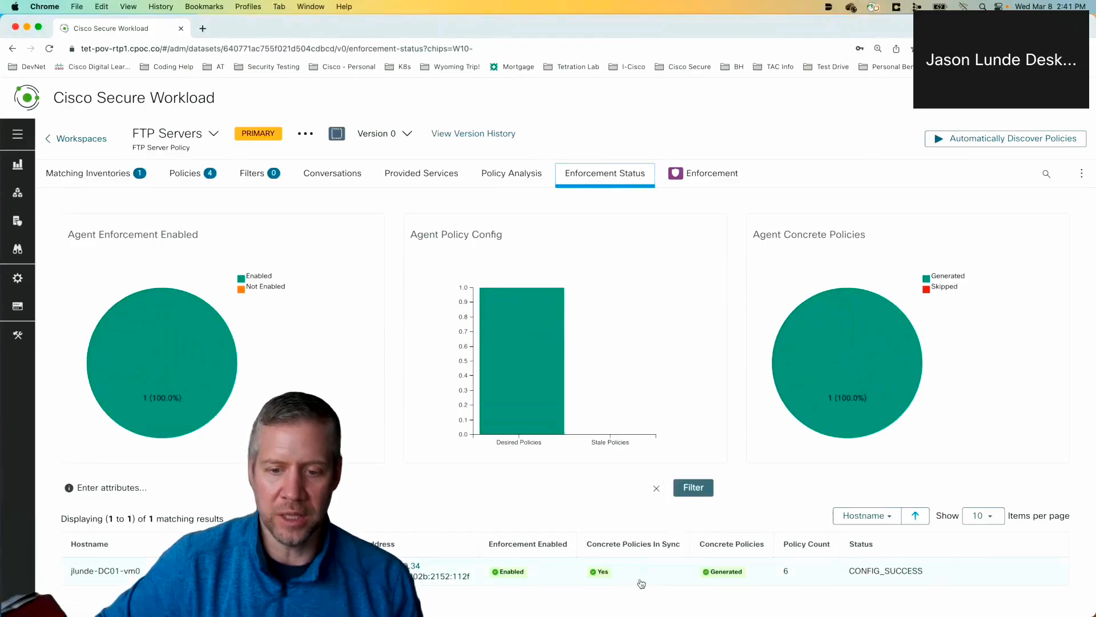
pyautogui.scroll(-2, 666, 554)
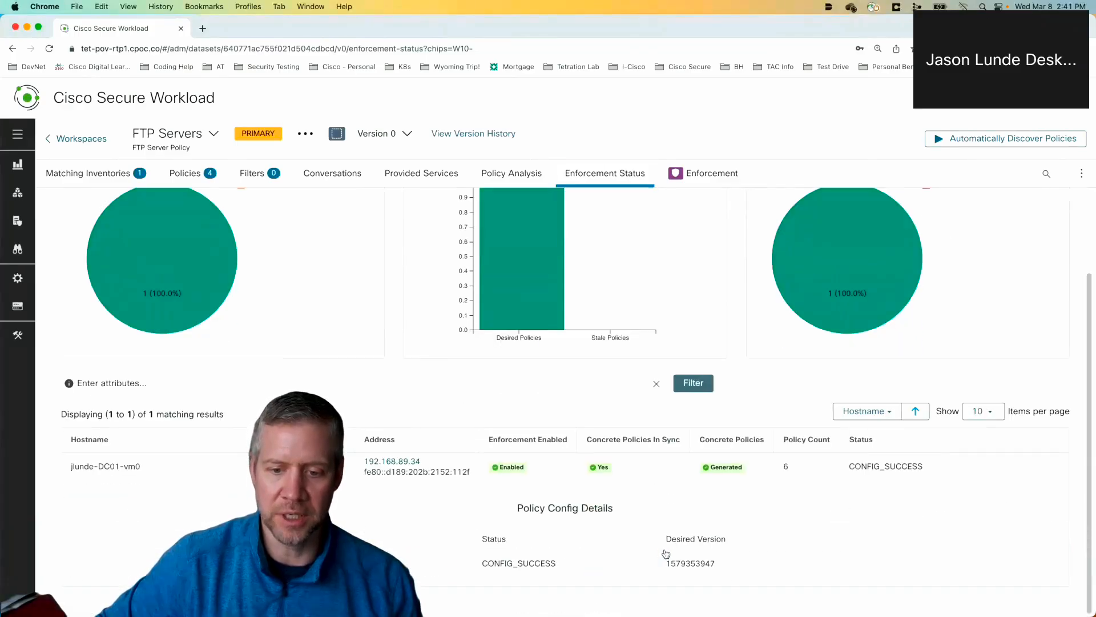
pyautogui.hotkey('ctrl', 'Right')
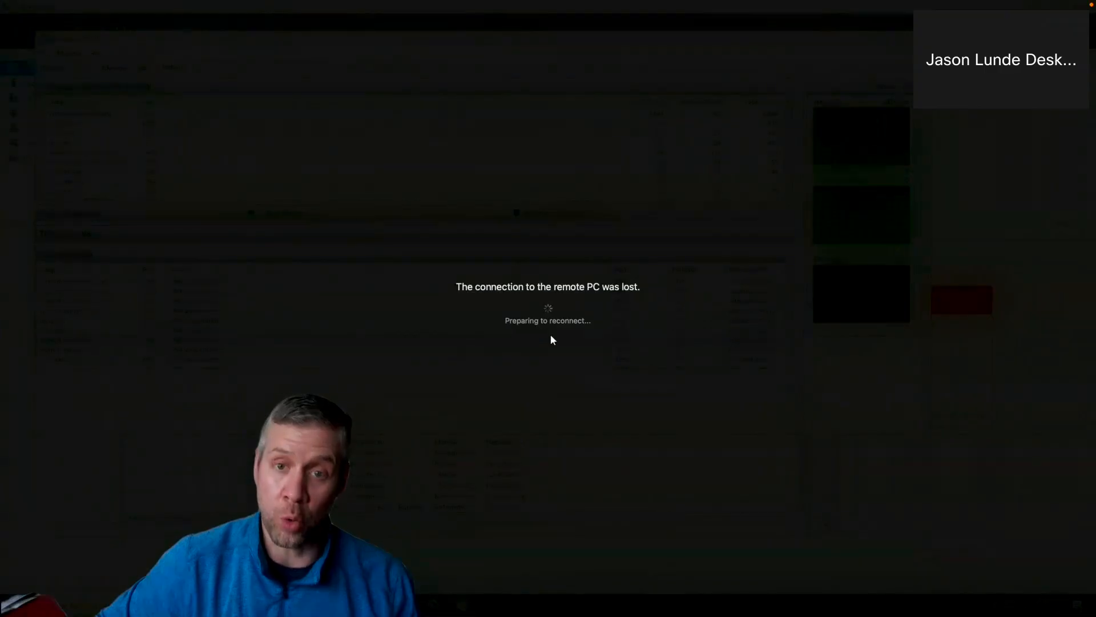
pyautogui.hotkey('ctrl', 'Left')
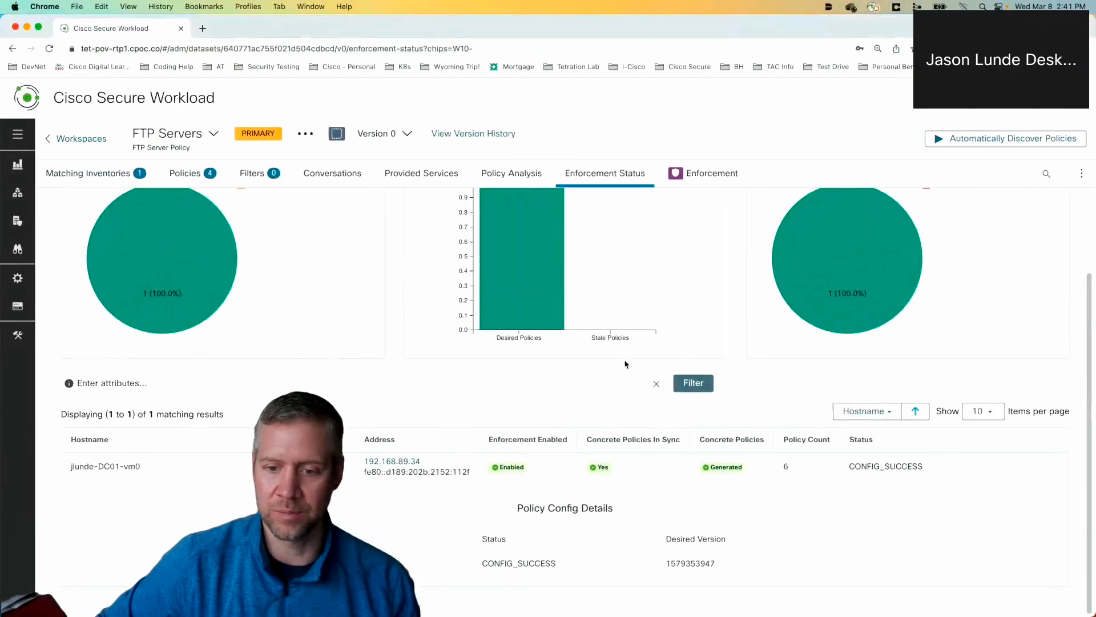
# Keep refreshing until the agent's policy count reads 8, checking the server between refreshes.
pyautogui.click(512, 173)
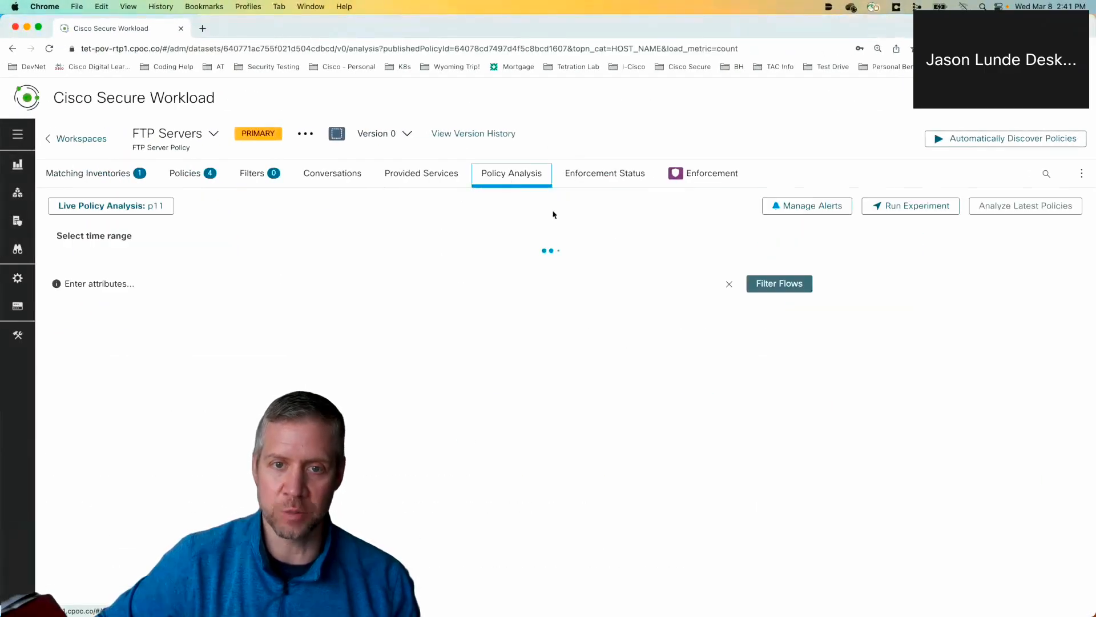
pyautogui.click(569, 178)
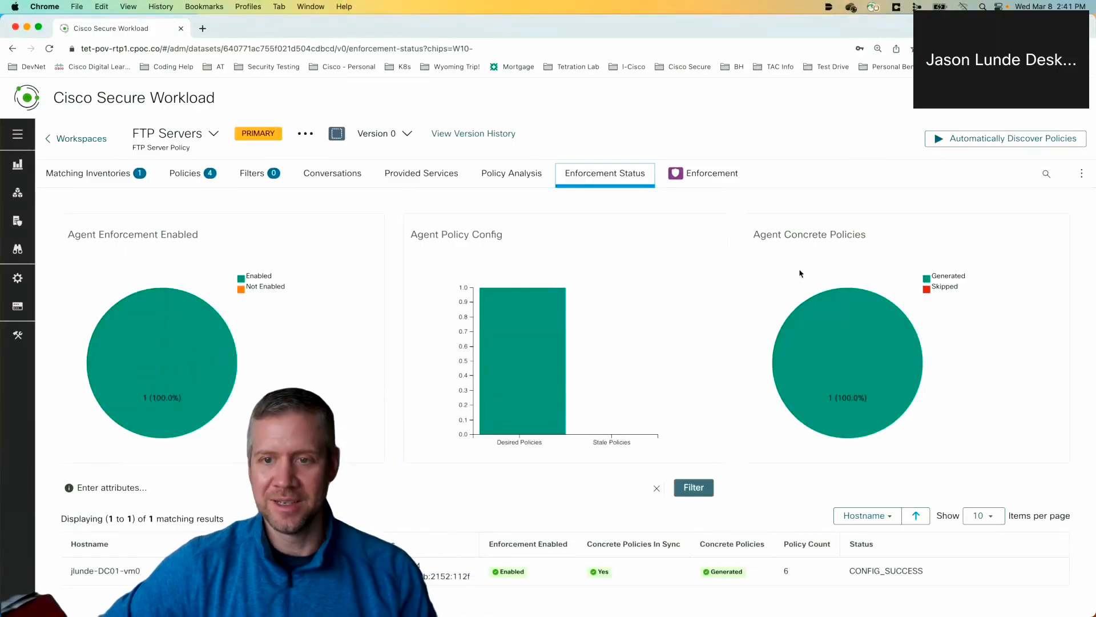
pyautogui.click(714, 173)
pyautogui.click(632, 174)
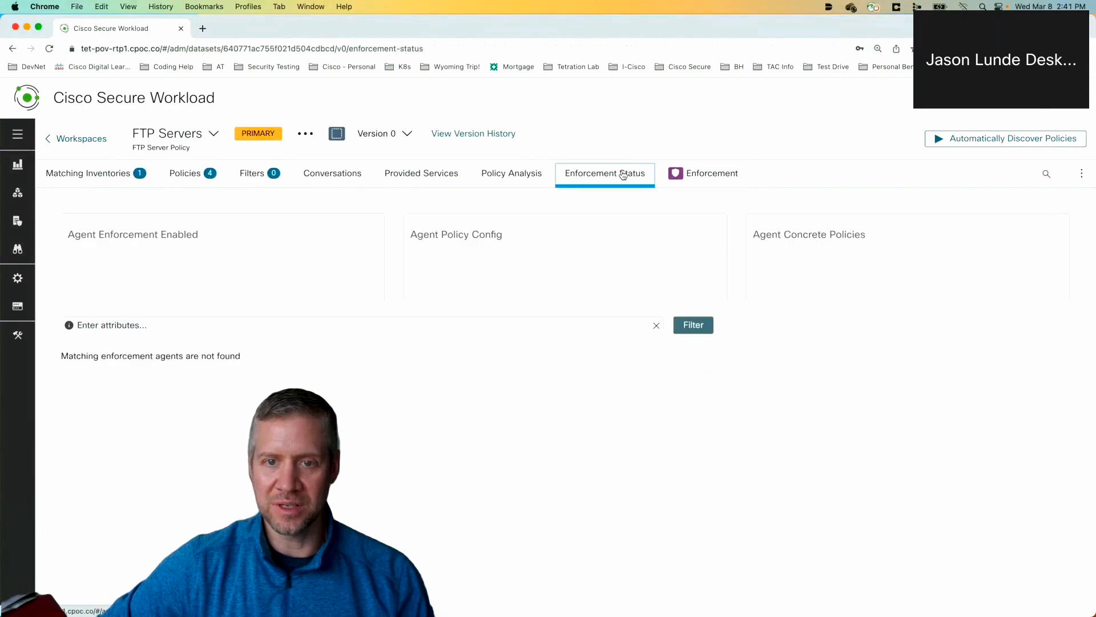
pyautogui.hotkey('ctrl', 'Right')
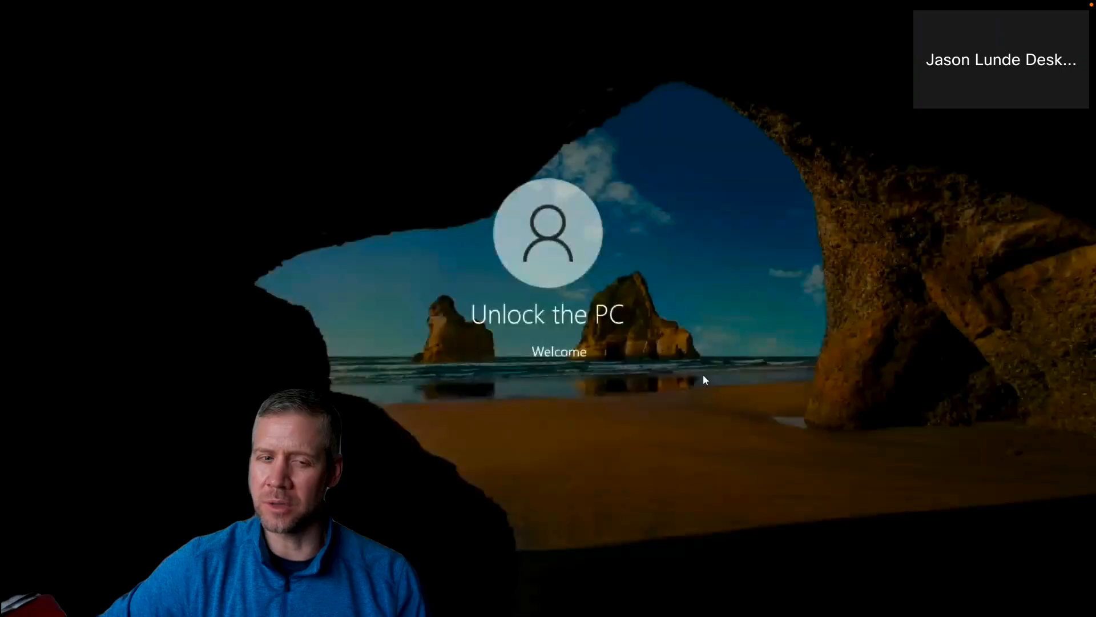
pyautogui.hotkey('ctrl', 'Left')
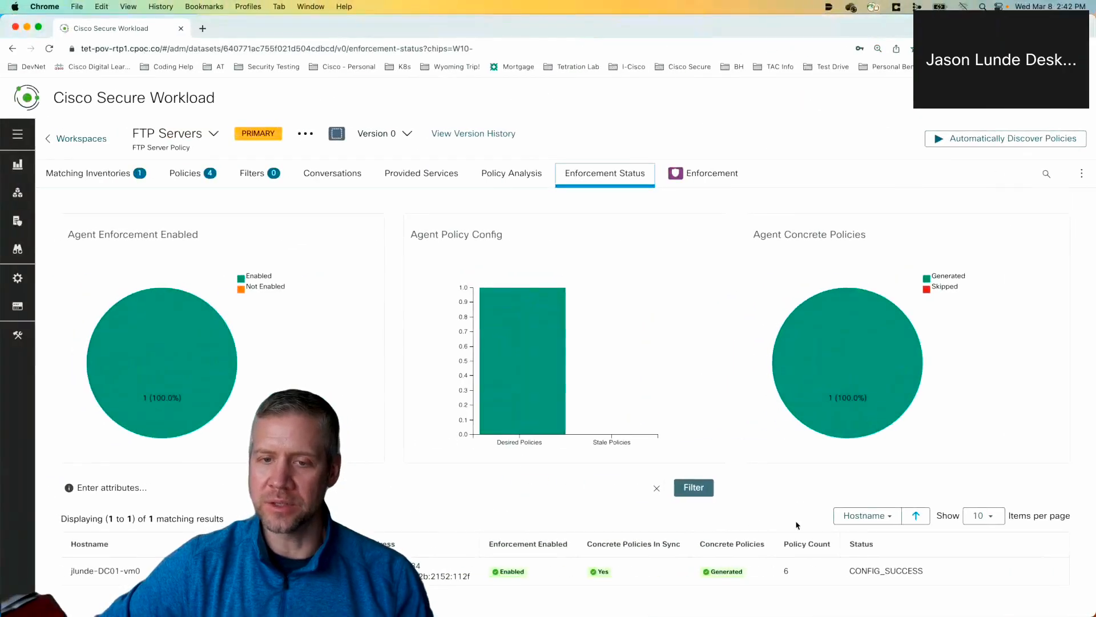
pyautogui.click(693, 174)
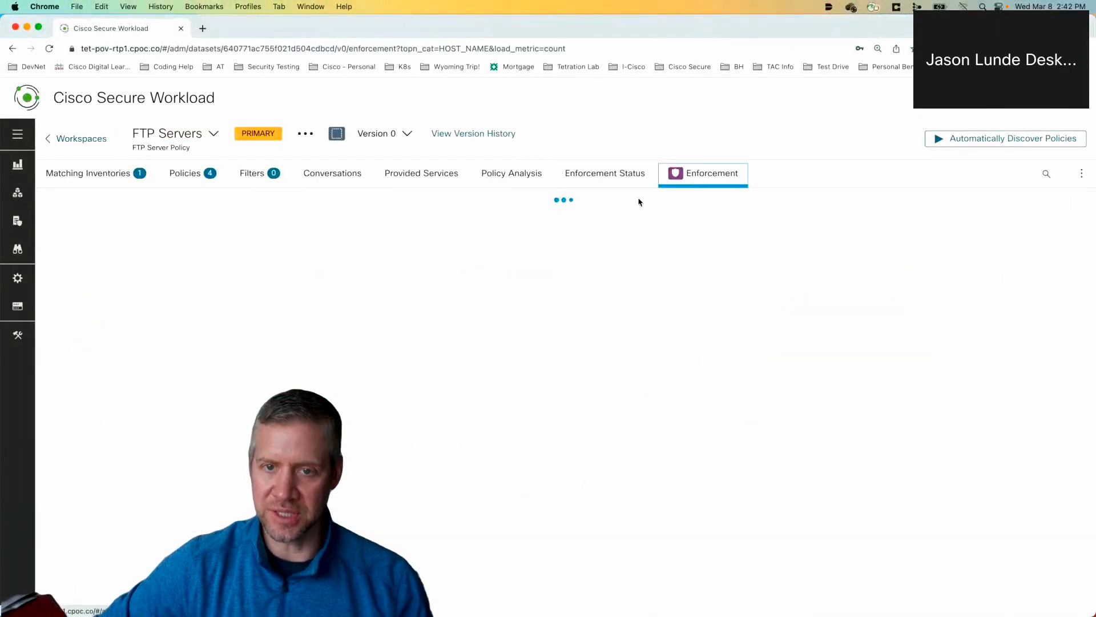
pyautogui.click(602, 174)
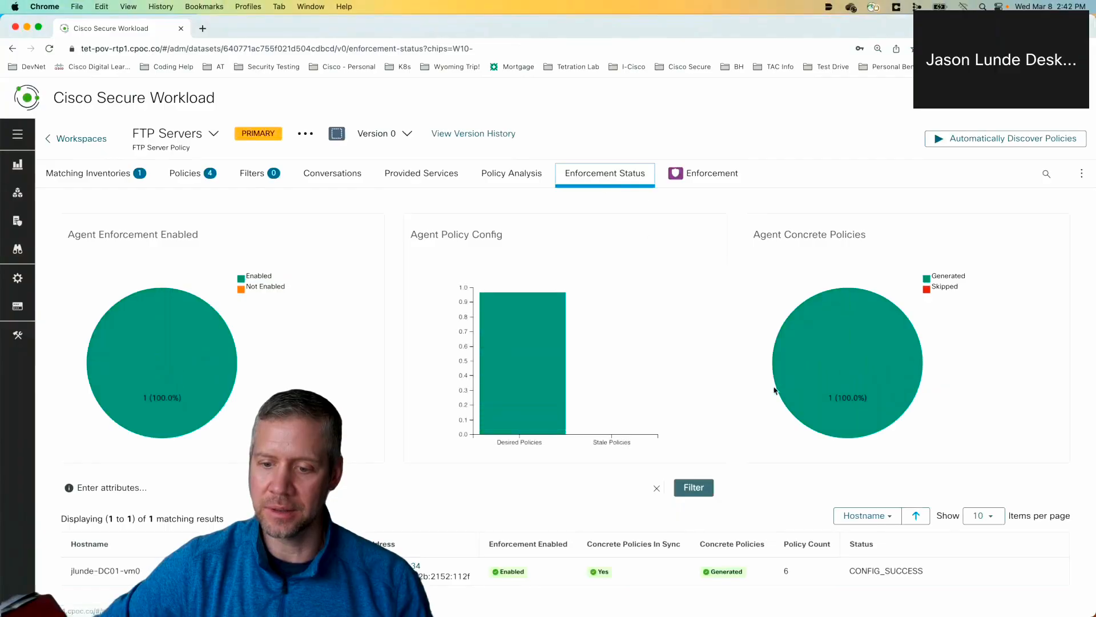
pyautogui.click(687, 186)
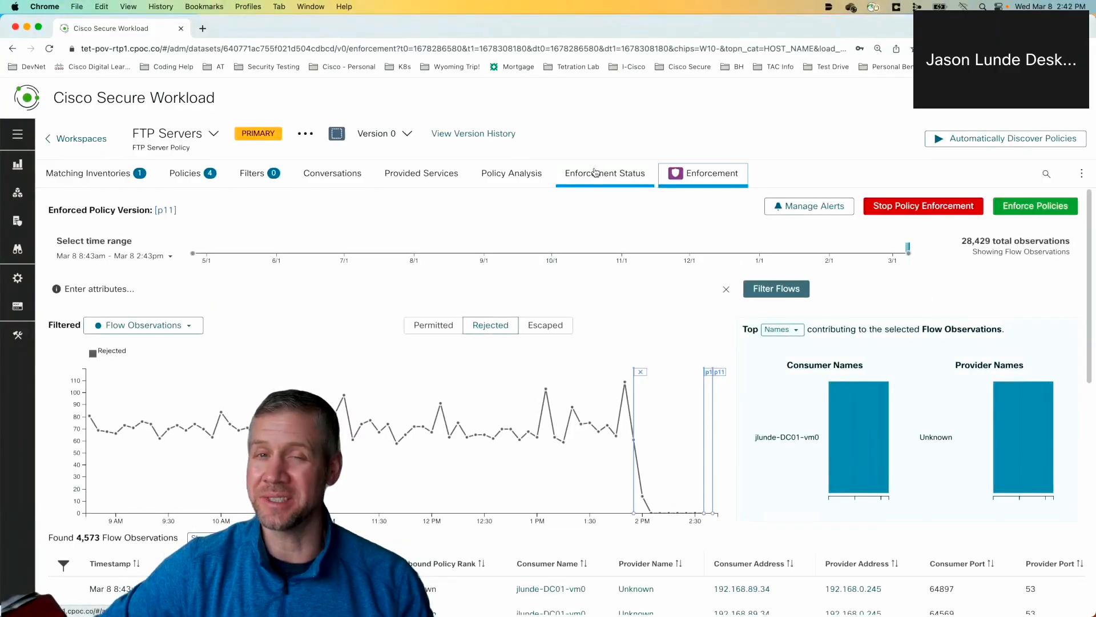
pyautogui.click(596, 173)
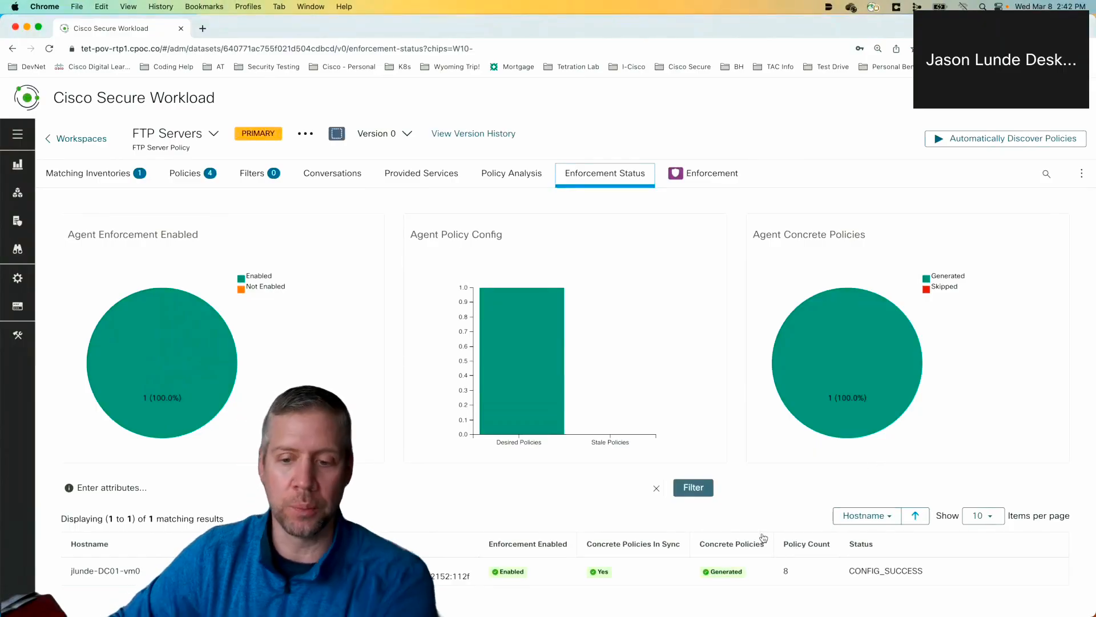
pyautogui.hotkey('ctrl', 'Right')
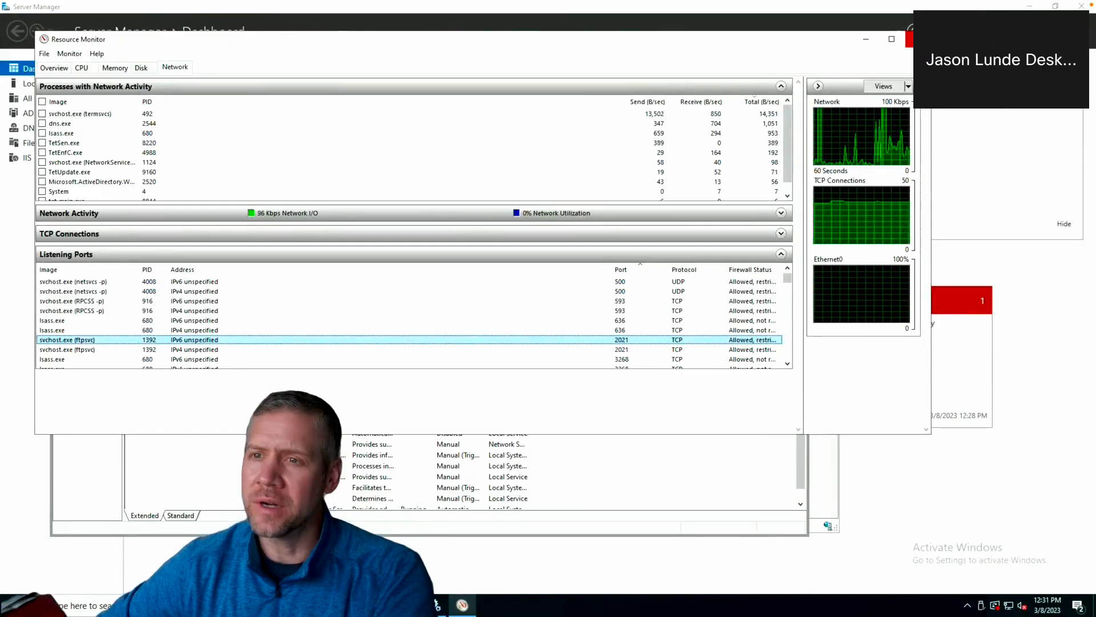
# Close Resource Monitor and clear the PowerShell console.
pyautogui.click(916, 39)
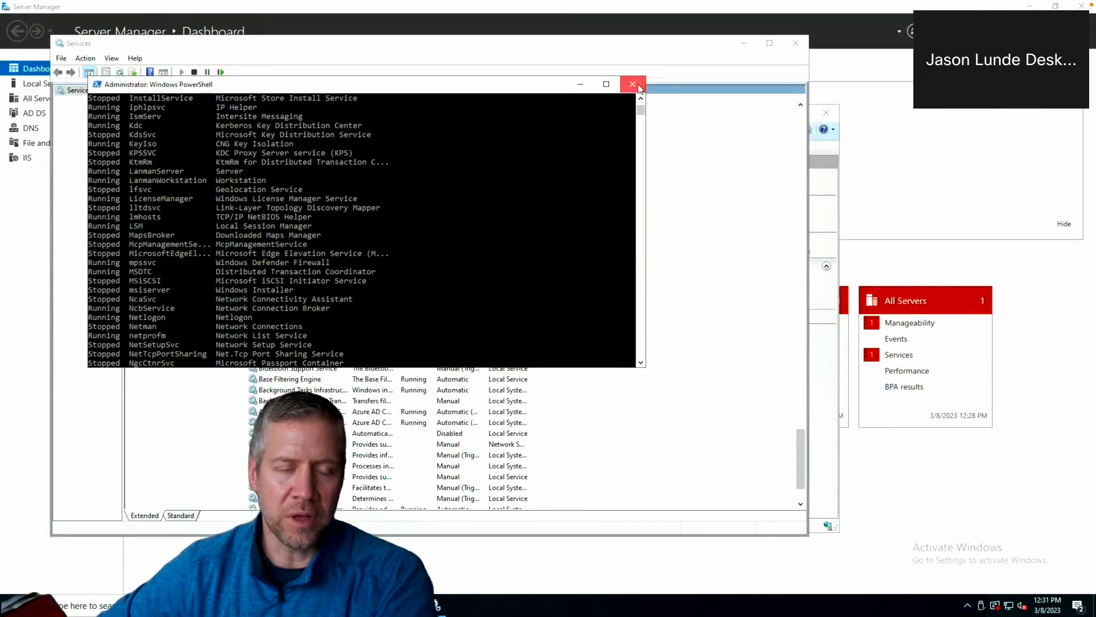
pyautogui.click(547, 188)
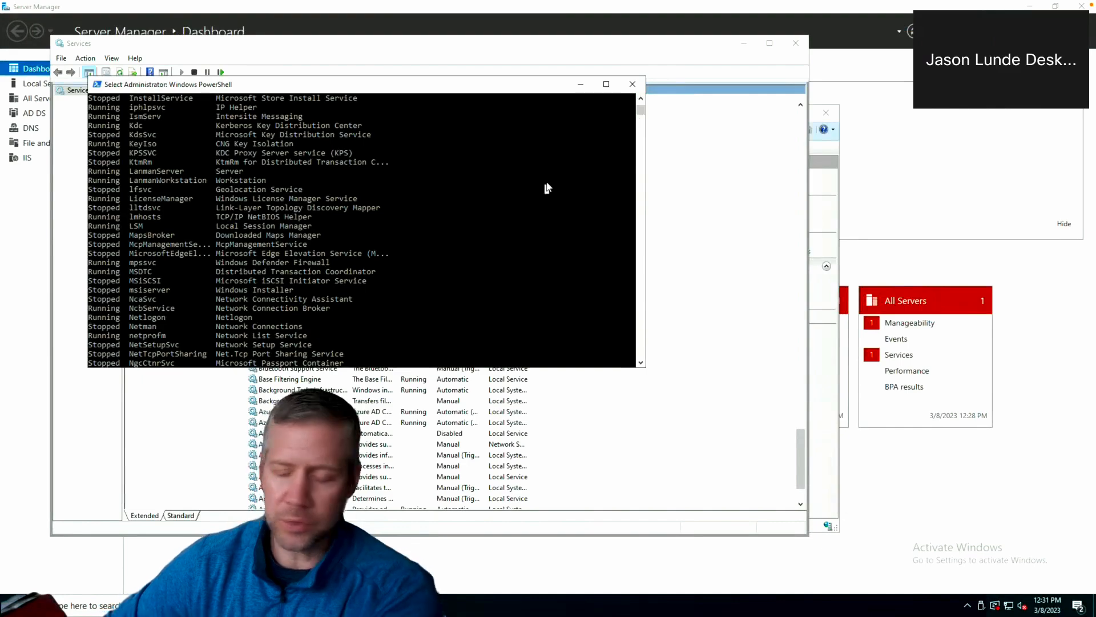
pyautogui.press('Return')
pyautogui.press('Return')
pyautogui.press('Return')
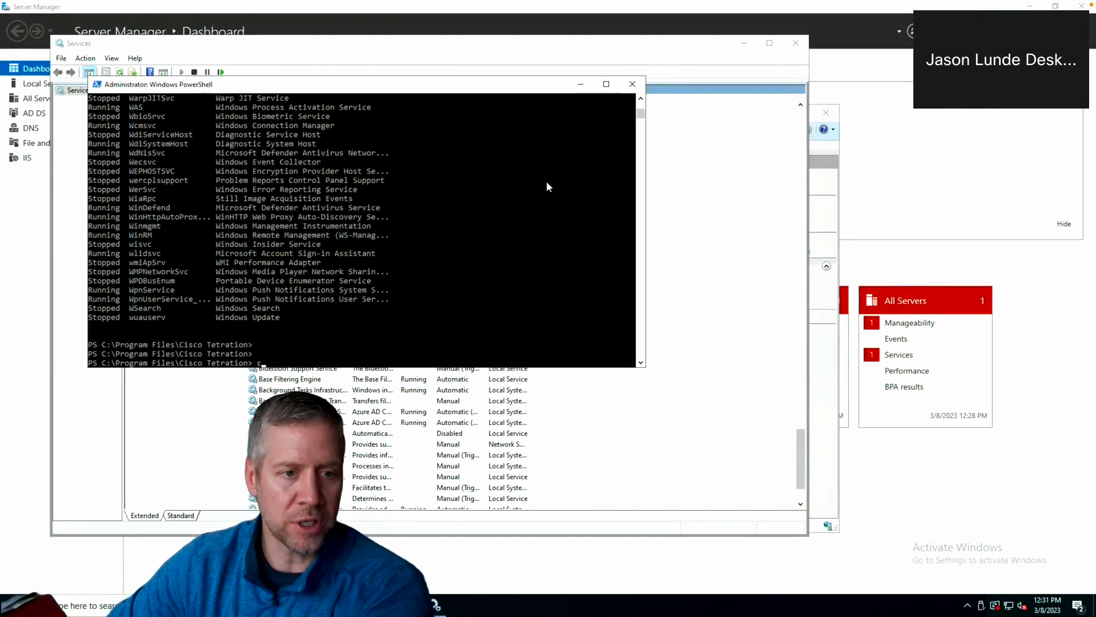
pyautogui.write('clear')
pyautogui.press('Return')
# List the Cisco Tetration folder with dir and start a TetEnf.exe -l -f -v command.
pyautogui.press('Return')
pyautogui.press('Return')
pyautogui.press('Return')
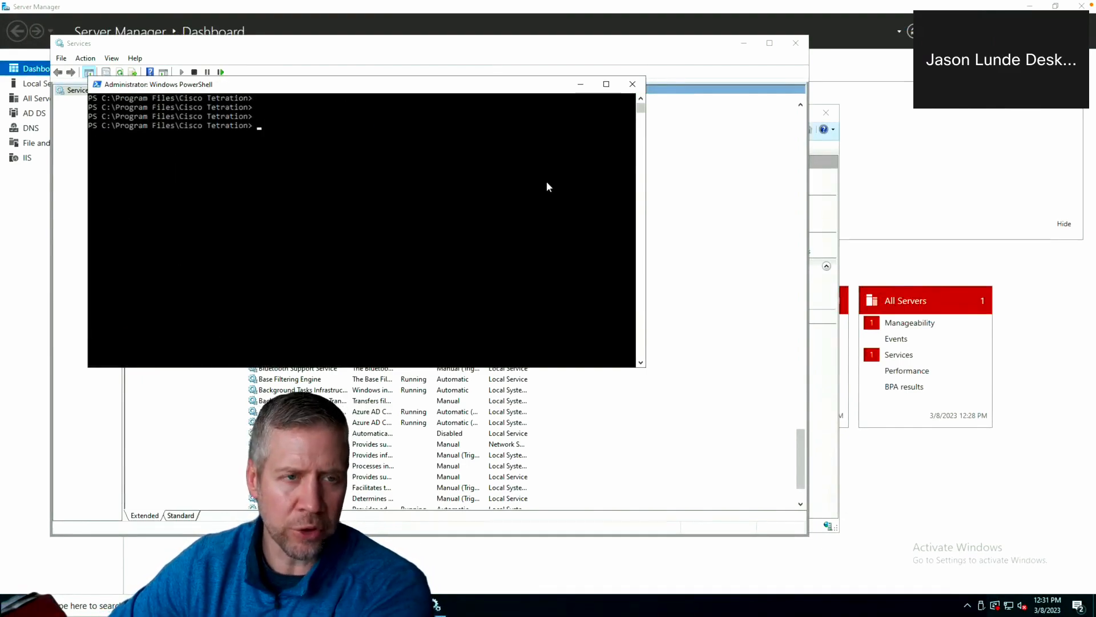
pyautogui.write('dir')
pyautogui.press('Return')
pyautogui.scroll(1, 317, 189)
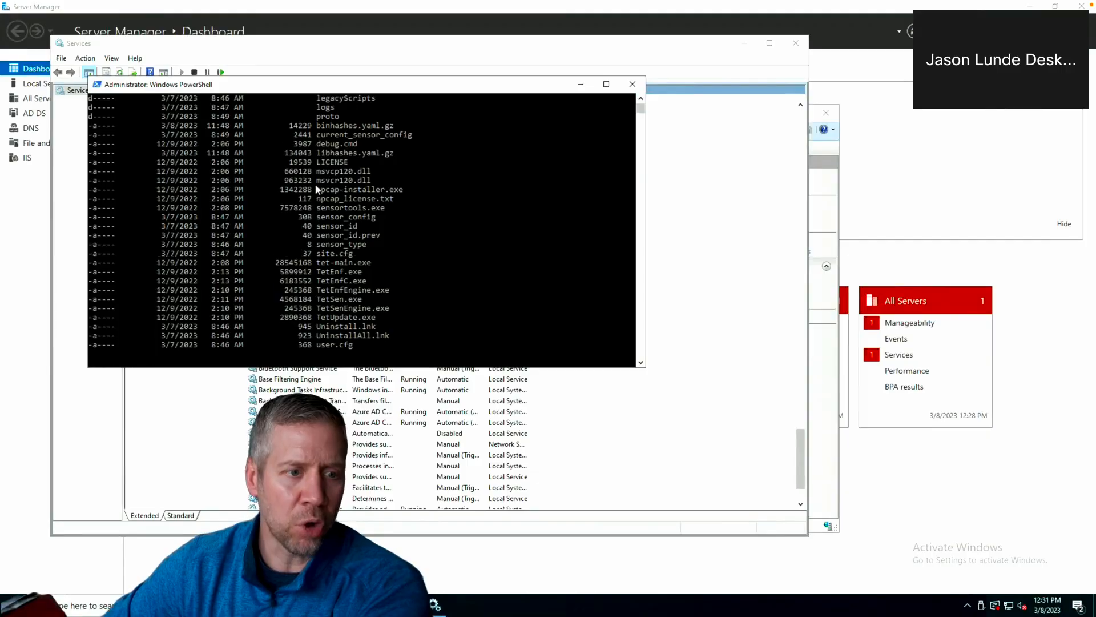
pyautogui.scroll(-1, 317, 189)
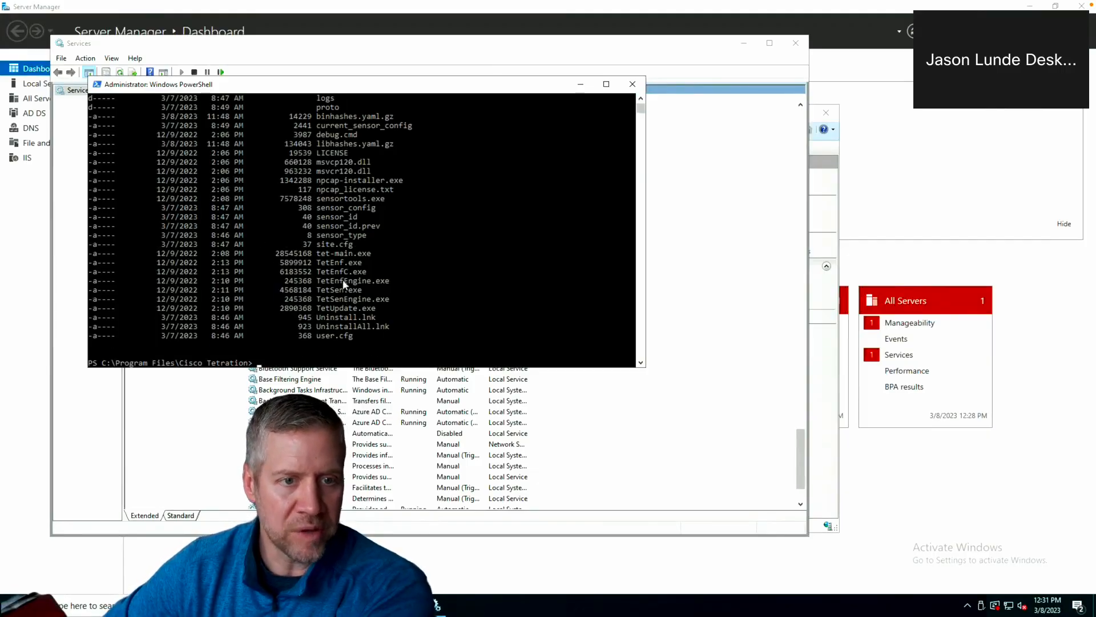
pyautogui.doubleClick(342, 263)
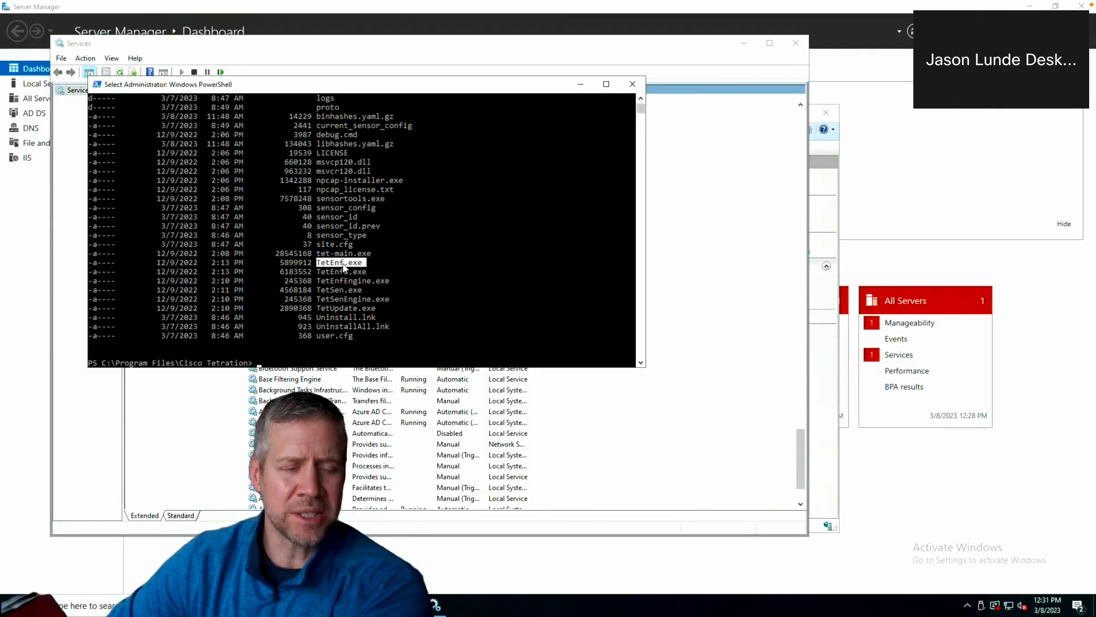
pyautogui.write('te')
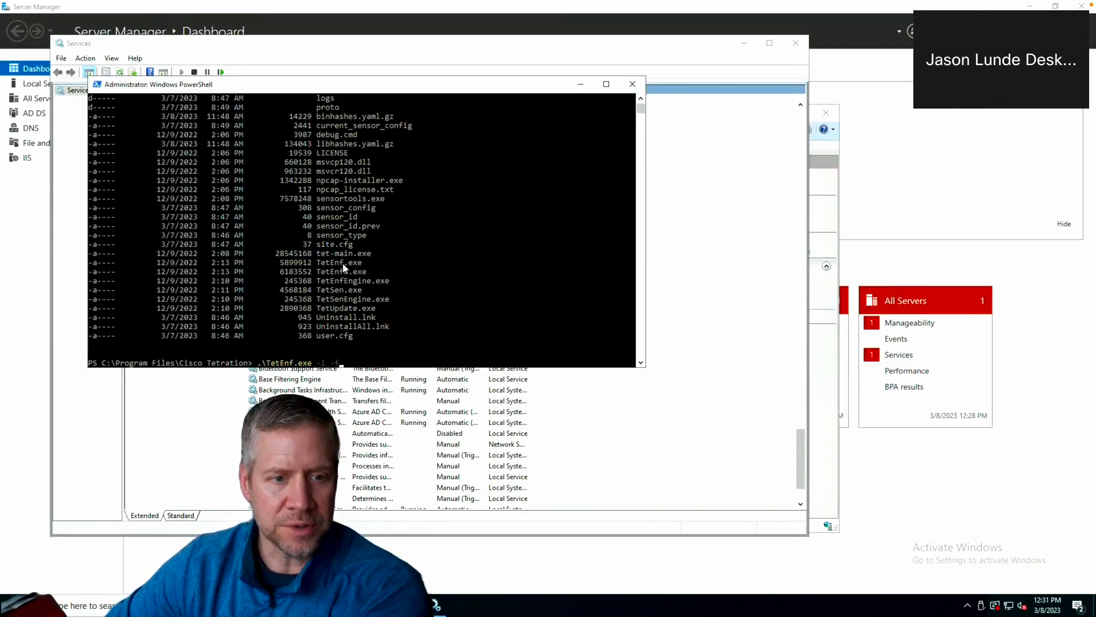
pyautogui.write(' -l -f -ver')
# Run TetEnf.exe and locate the protocol 6 filter for the filezilla-server.exe path.
pyautogui.press('Return')
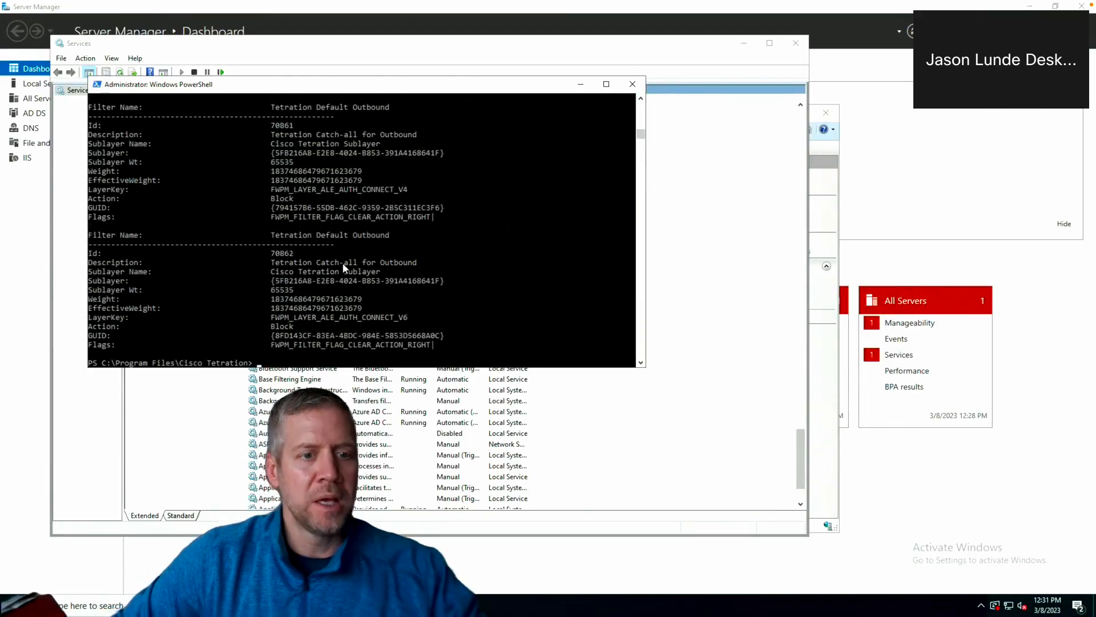
pyautogui.scroll(2, 343, 263)
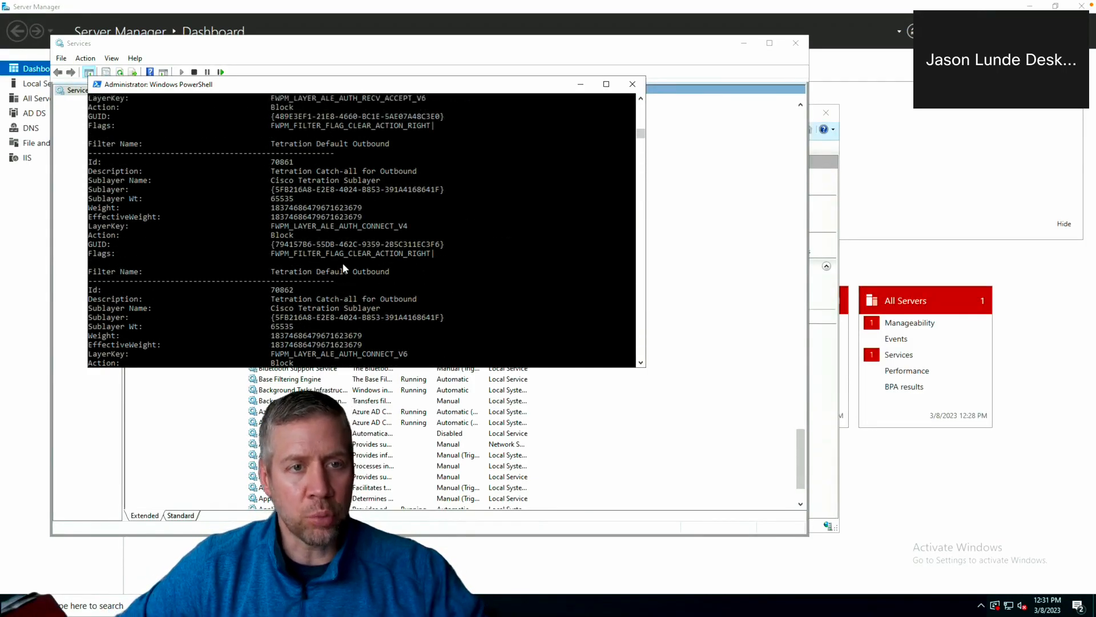
pyautogui.scroll(5, 343, 263)
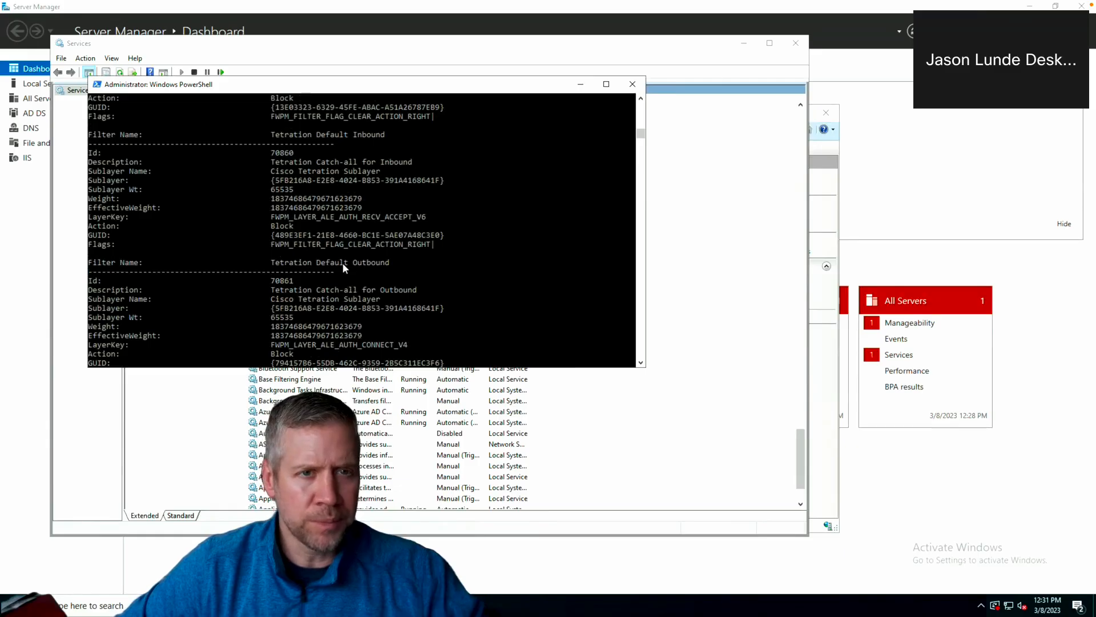
pyautogui.scroll(3, 342, 263)
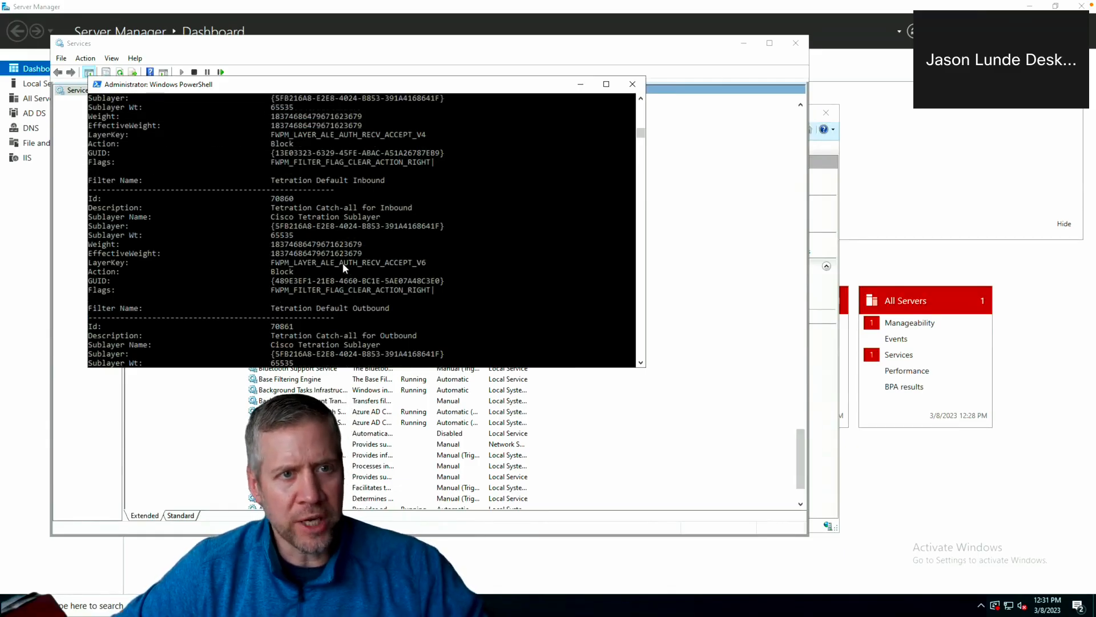
pyautogui.scroll(1, 343, 266)
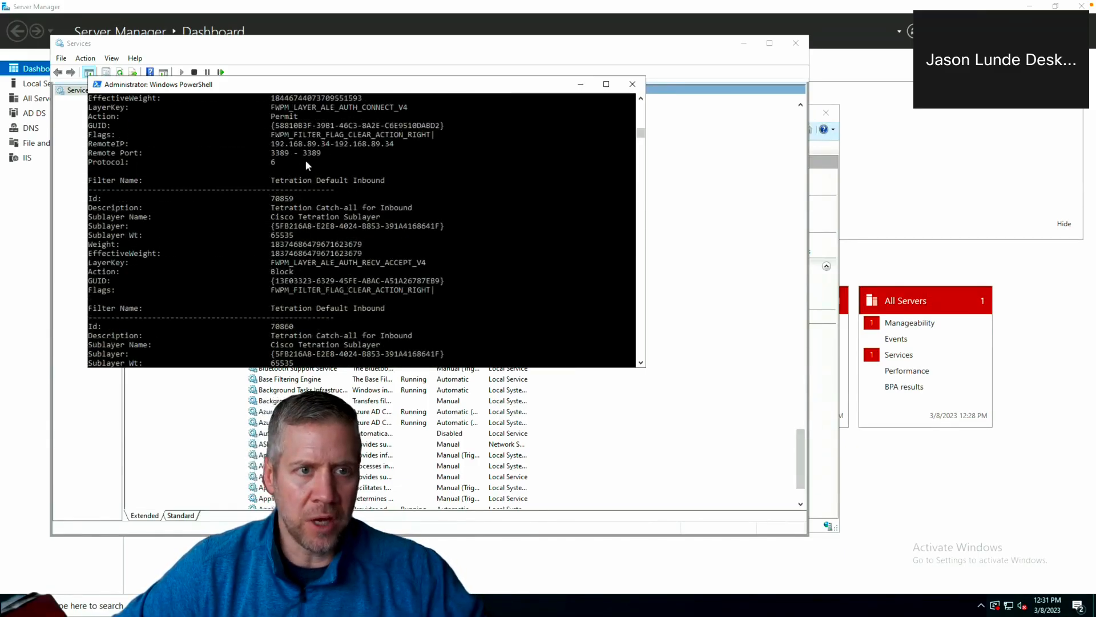
pyautogui.scroll(5, 308, 158)
pyautogui.scroll(5, 312, 152)
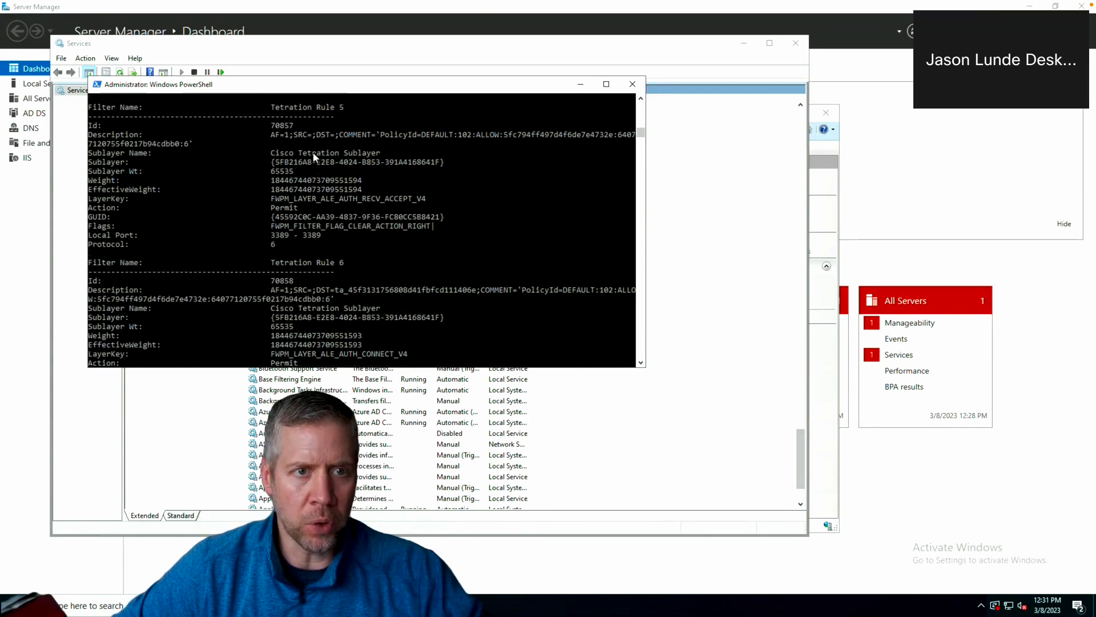
pyautogui.scroll(5, 312, 152)
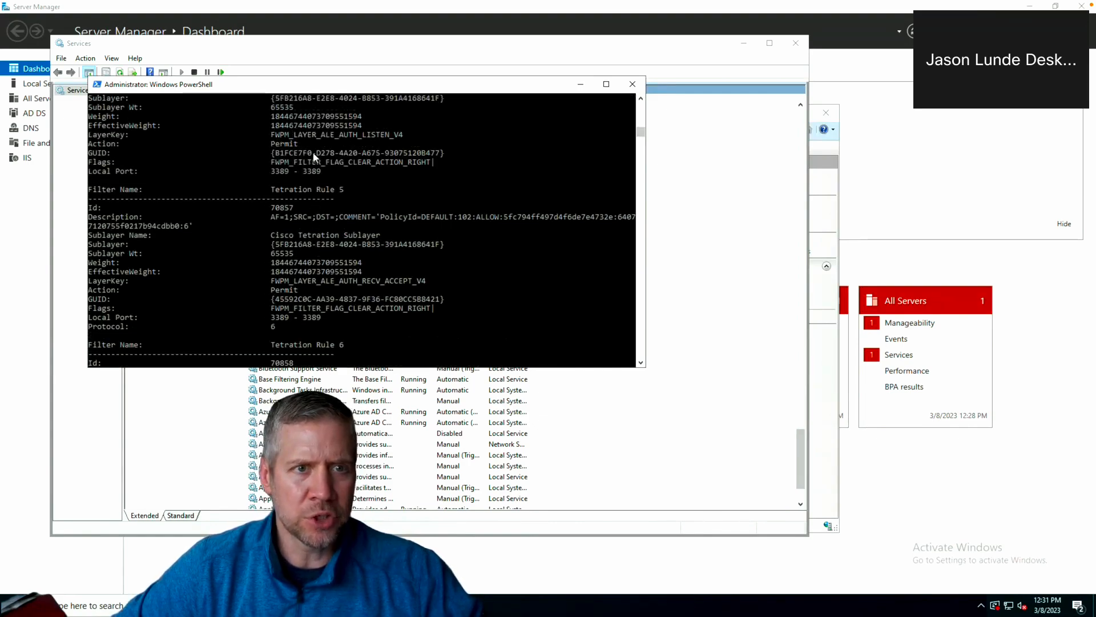
pyautogui.scroll(2, 313, 152)
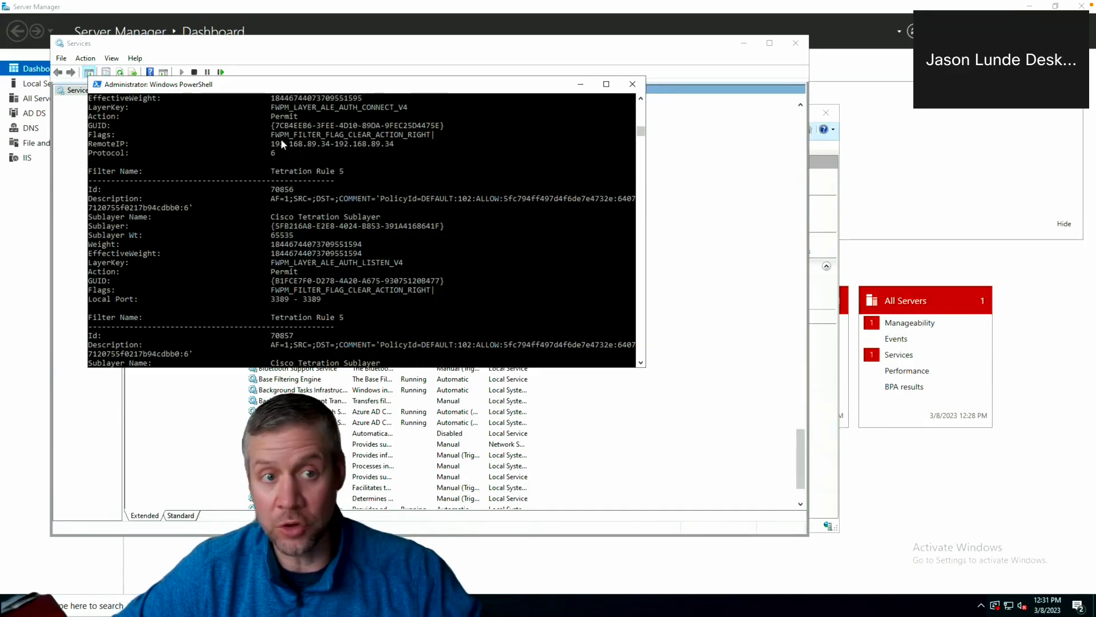
pyautogui.click(281, 141)
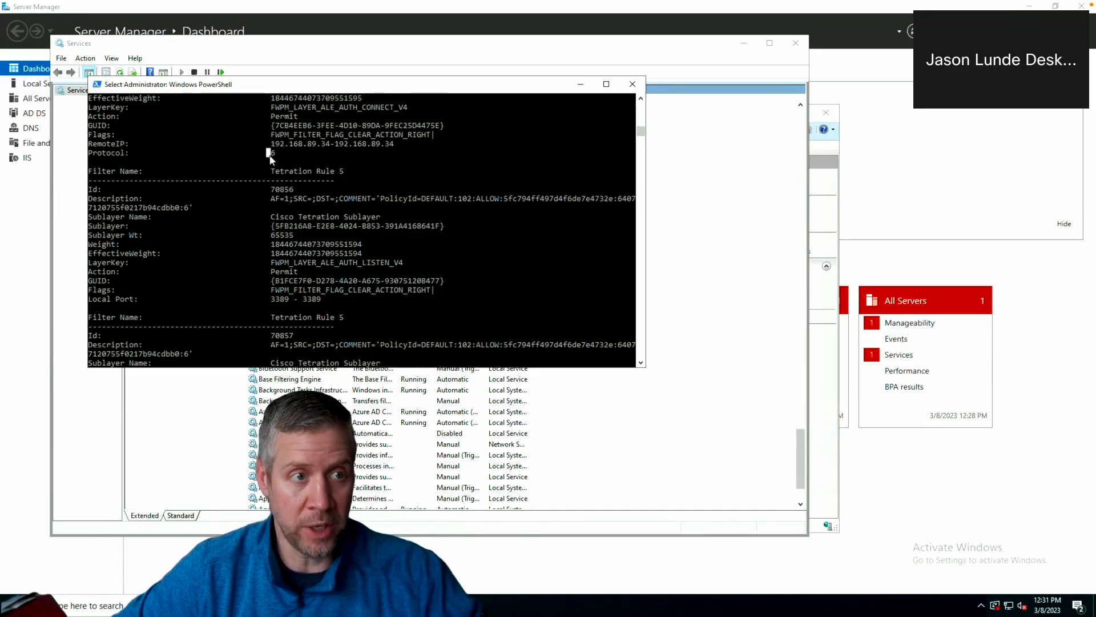
pyautogui.scroll(2, 289, 162)
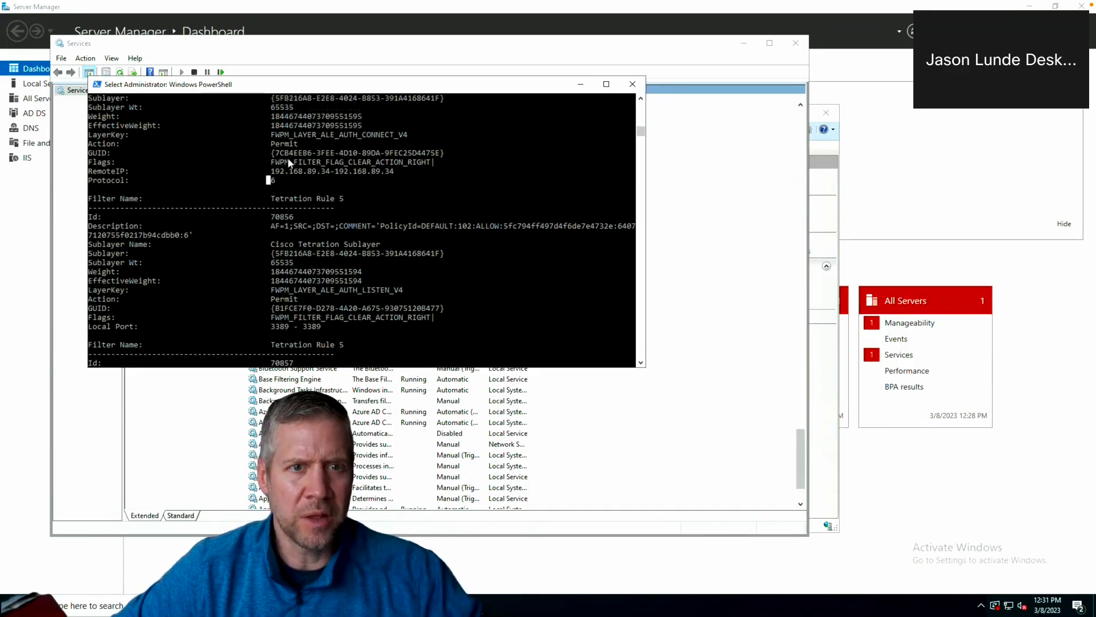
pyautogui.scroll(2, 290, 162)
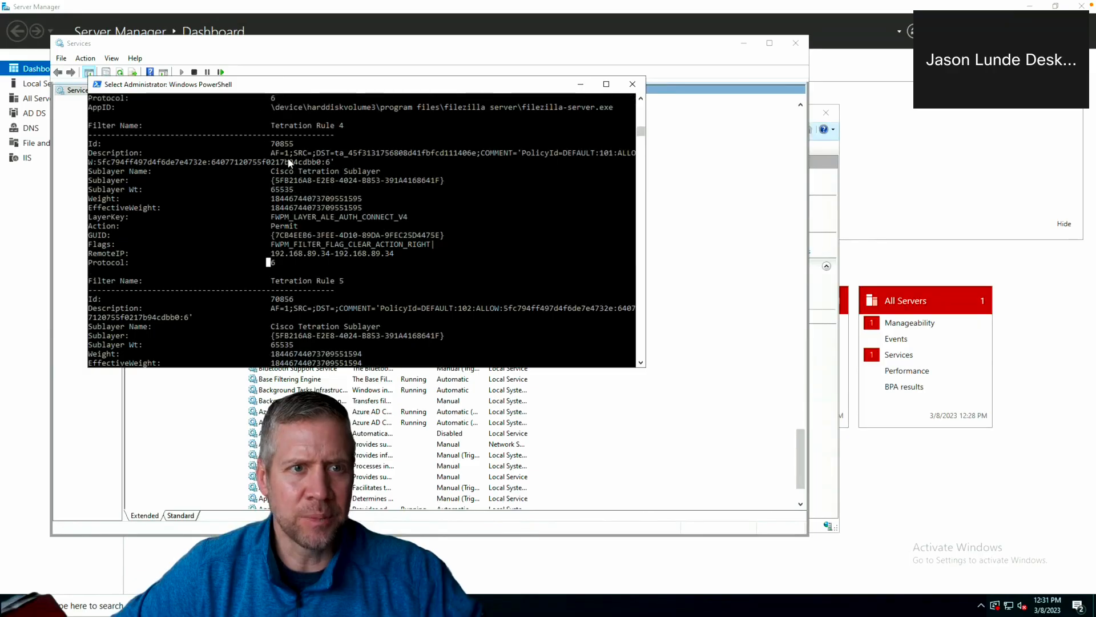
pyautogui.scroll(1, 291, 163)
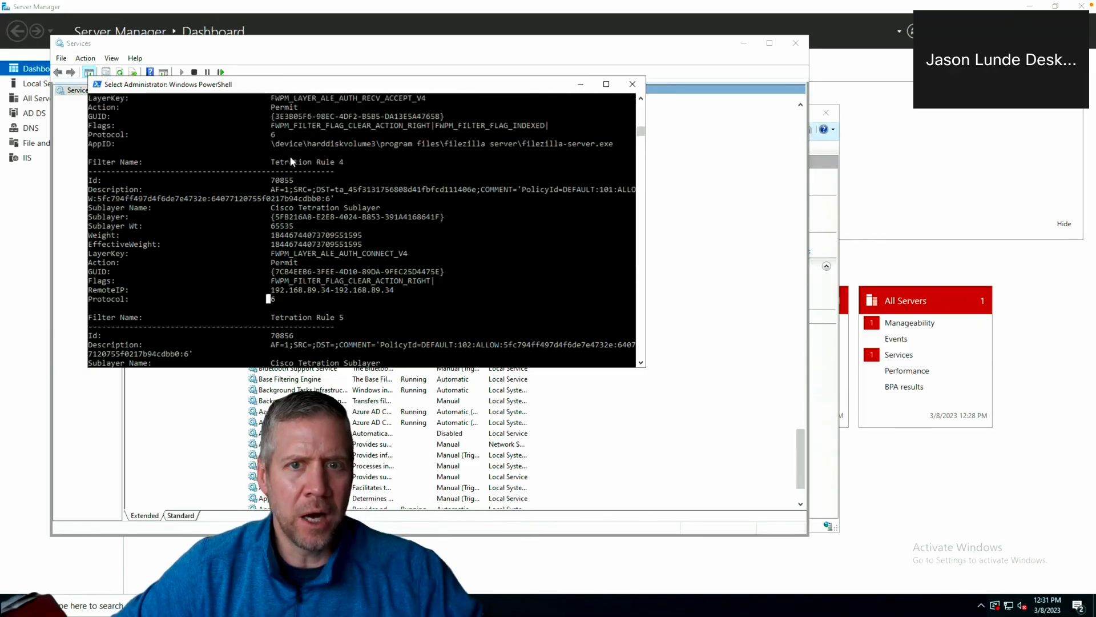
pyautogui.doubleClick(486, 144)
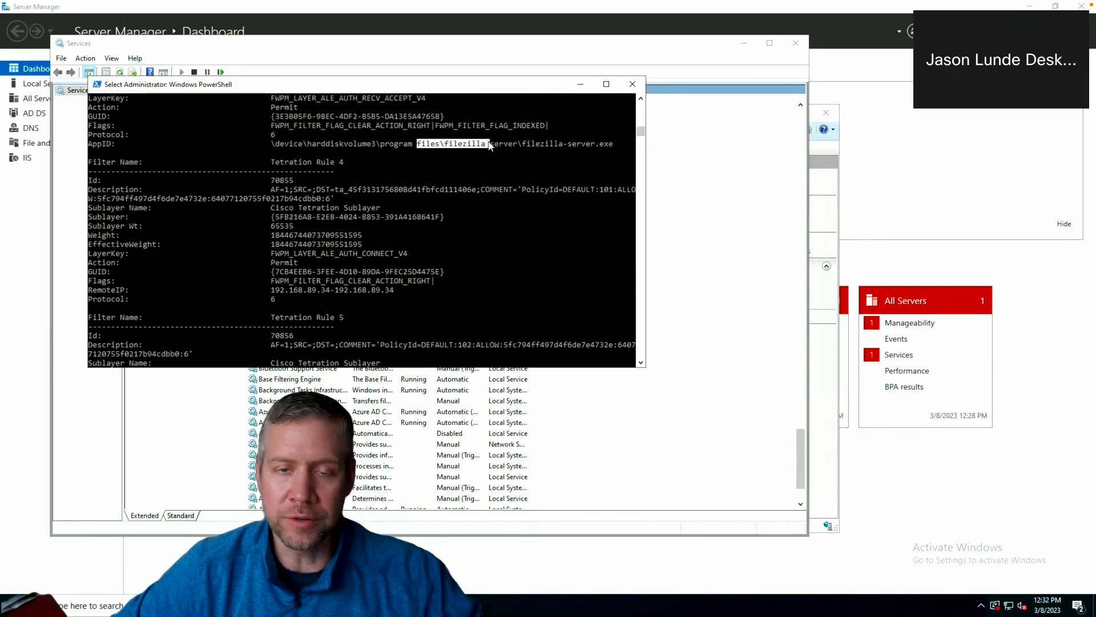
# Find the Tetration rule for the ftpsvc service, then close PowerShell.
pyautogui.scroll(5, 489, 145)
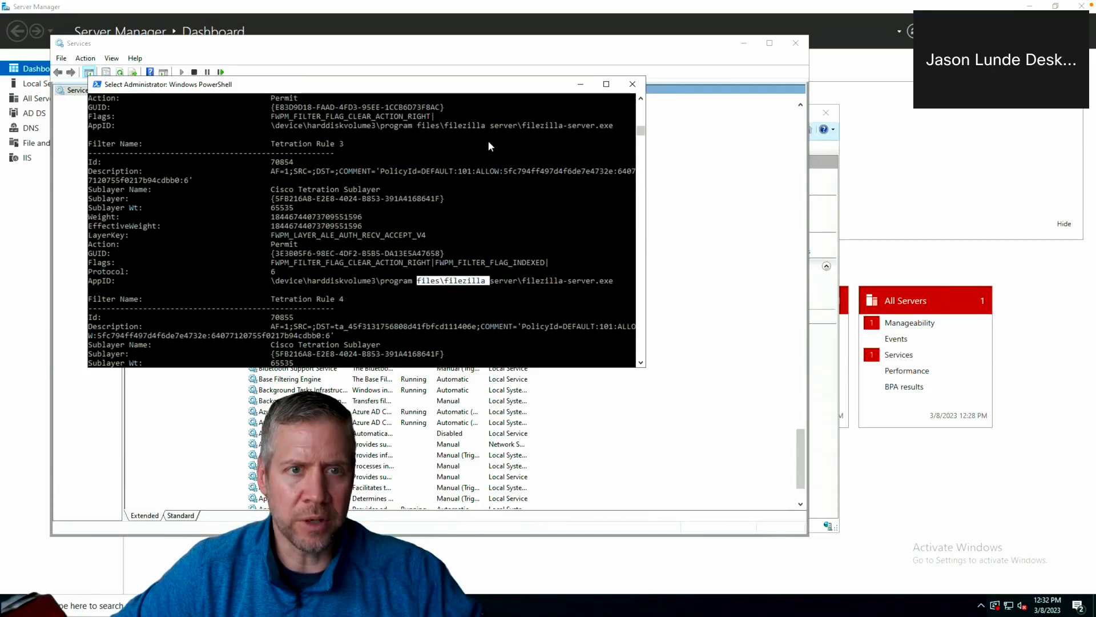
pyautogui.scroll(4, 489, 145)
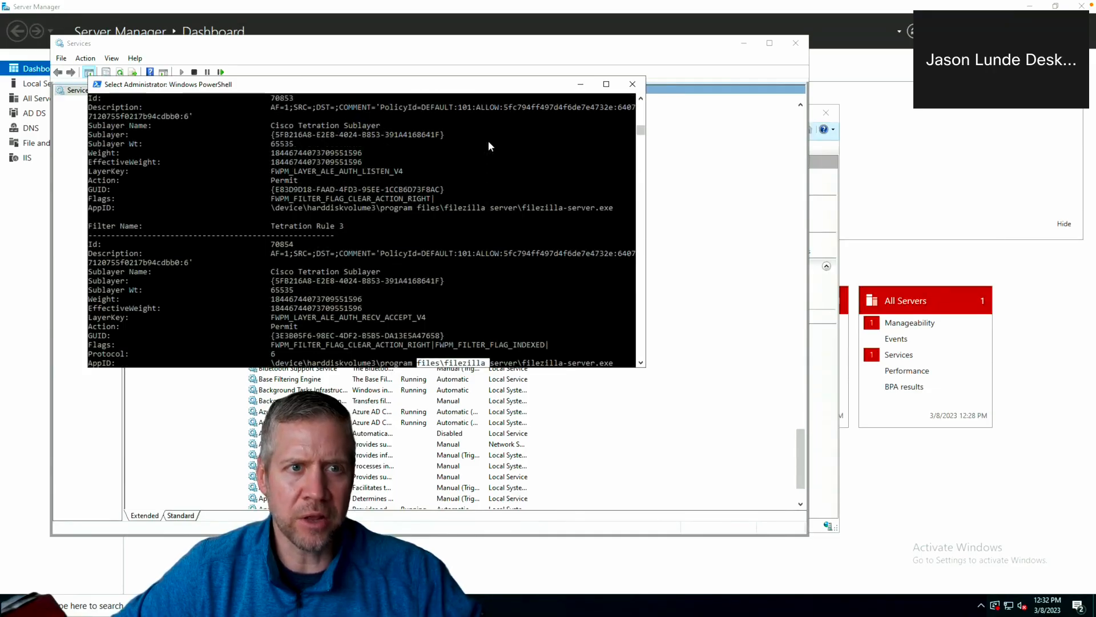
pyautogui.scroll(3, 488, 144)
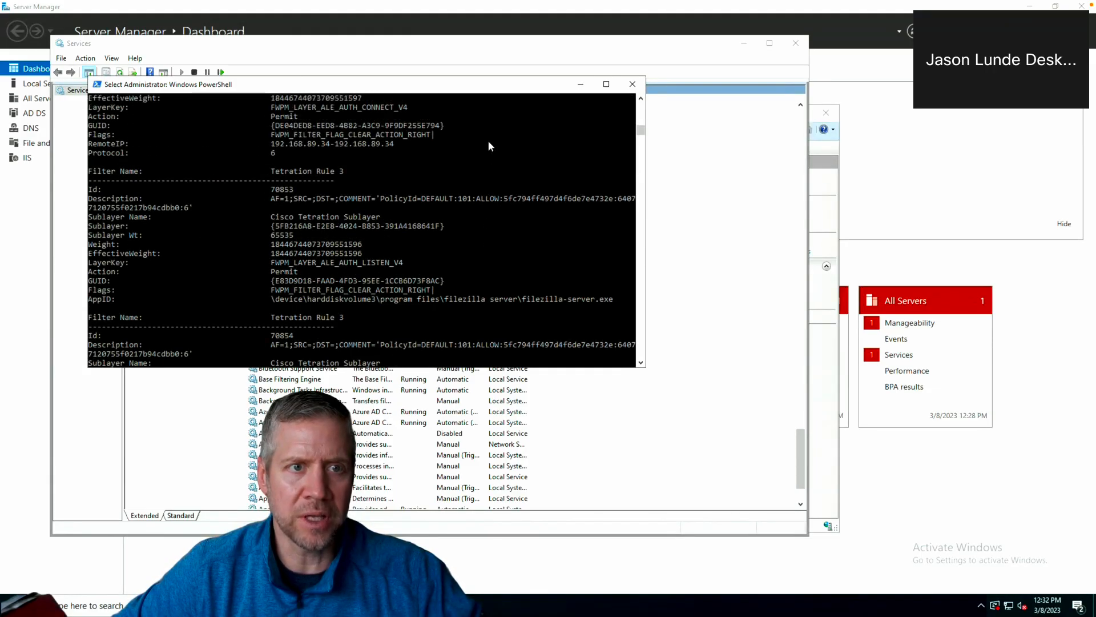
pyautogui.scroll(4, 488, 146)
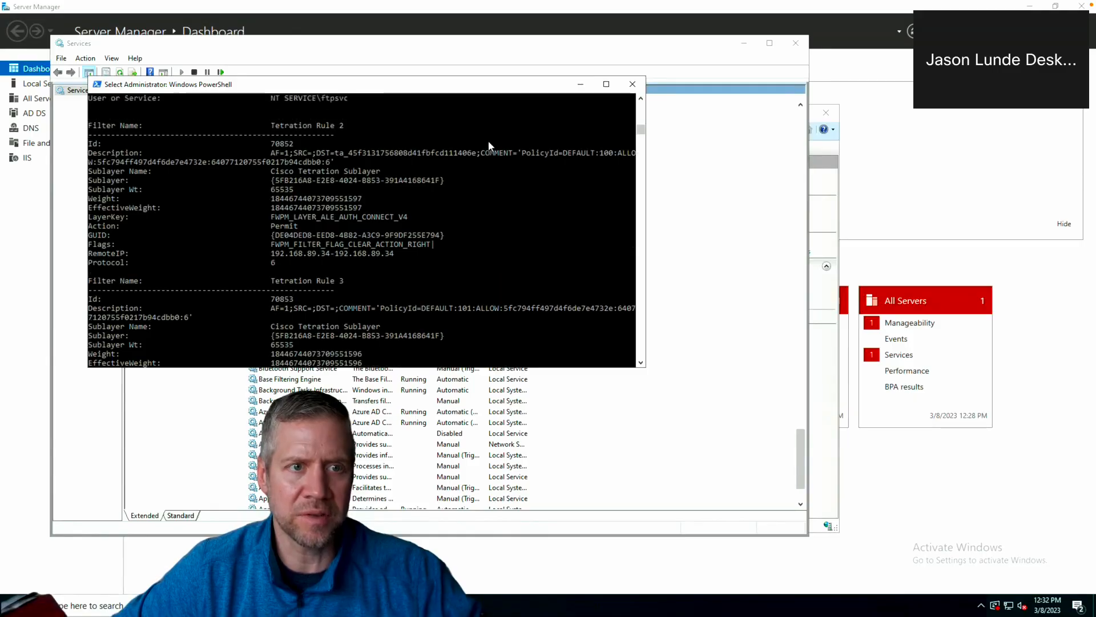
pyautogui.scroll(1, 487, 146)
pyautogui.doubleClick(301, 135)
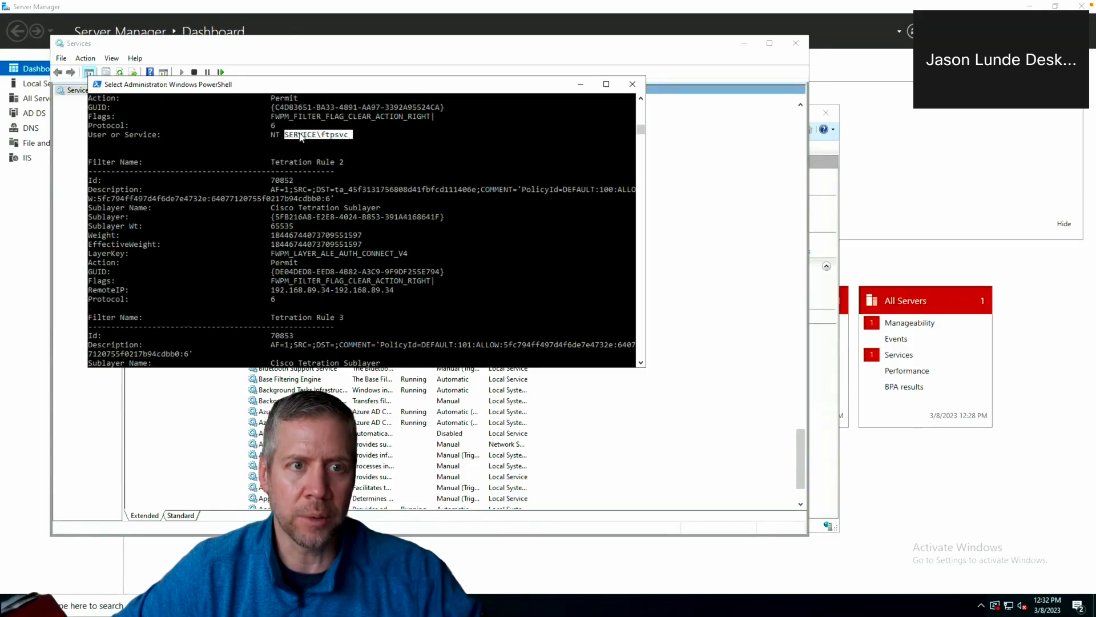
pyautogui.click(301, 135)
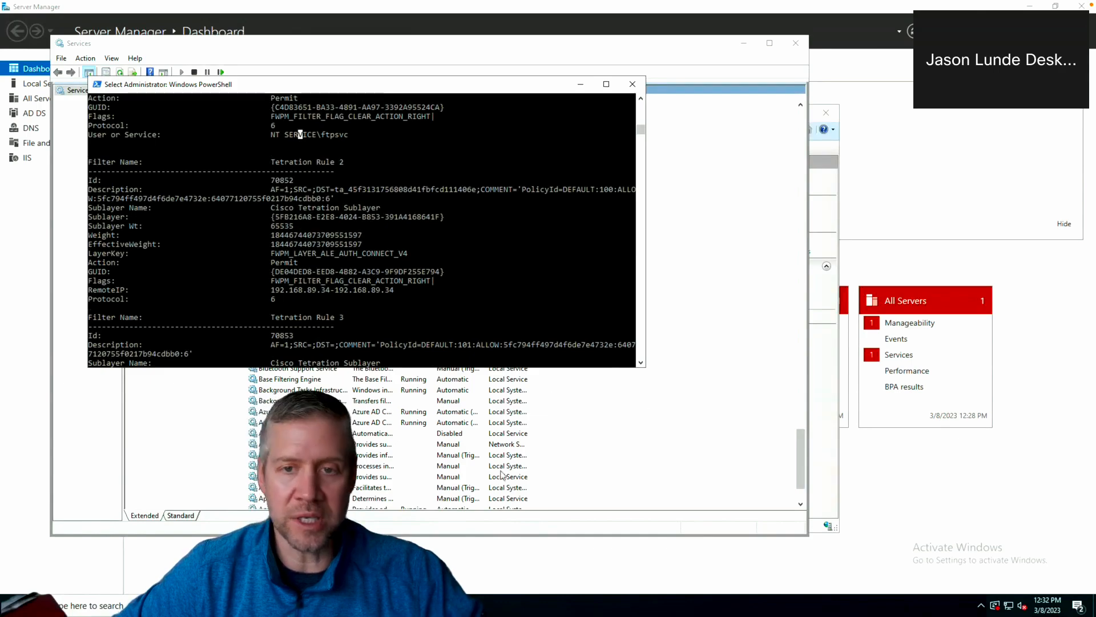
pyautogui.click(634, 84)
# Minimize Services and open TetEnf.exe from C:\Program Files\Cisco Tetration\logs in Notepad.
pyautogui.click(744, 43)
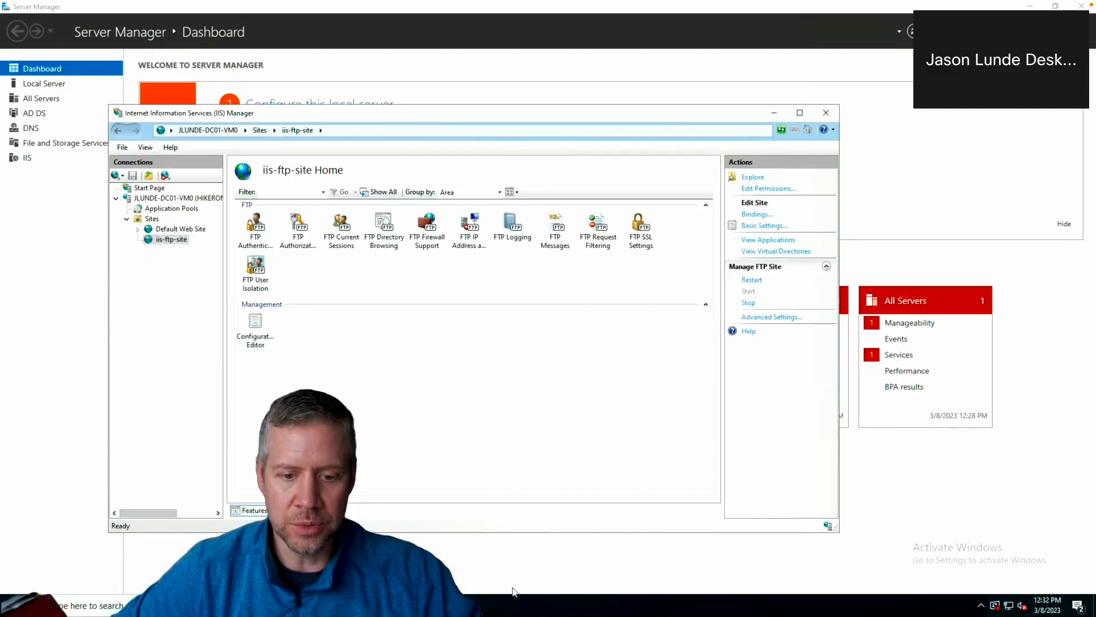
pyautogui.click(505, 557)
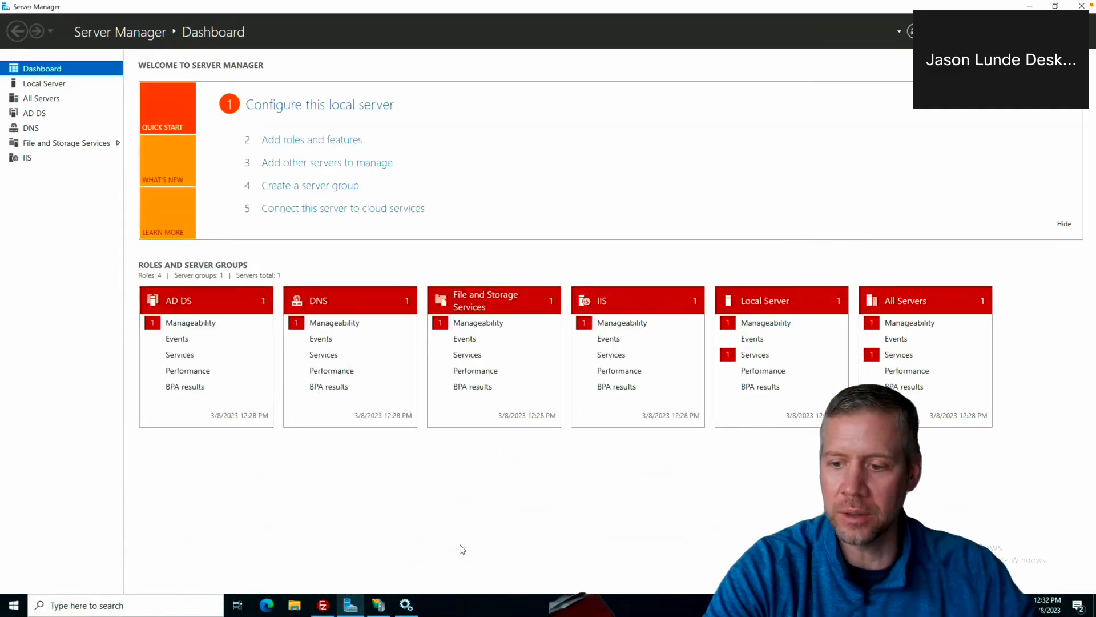
pyautogui.click(294, 606)
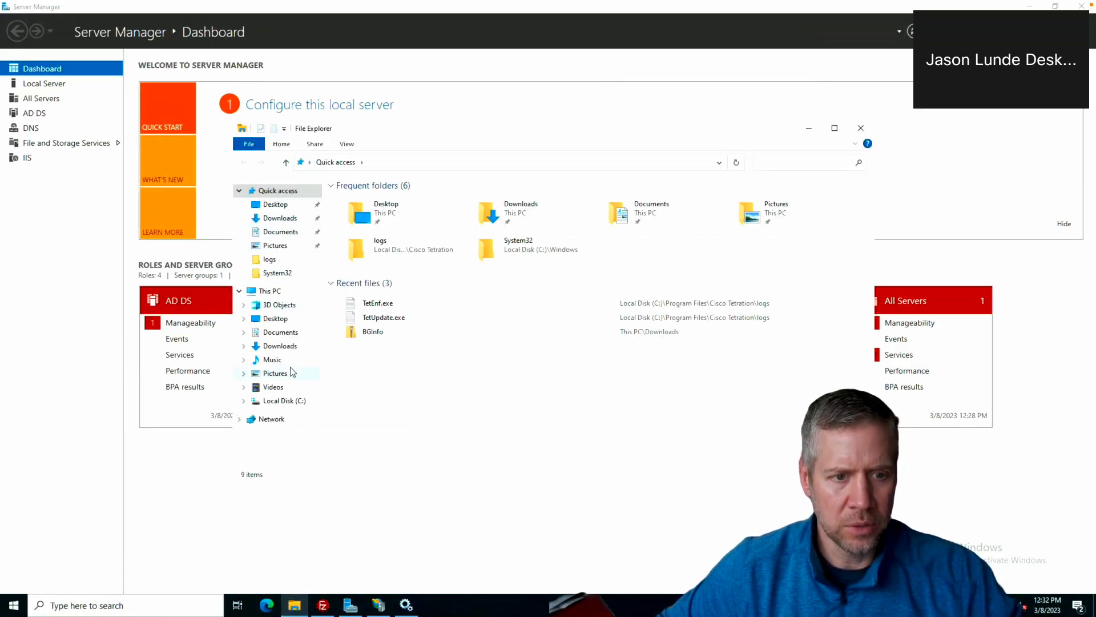
pyautogui.click(277, 403)
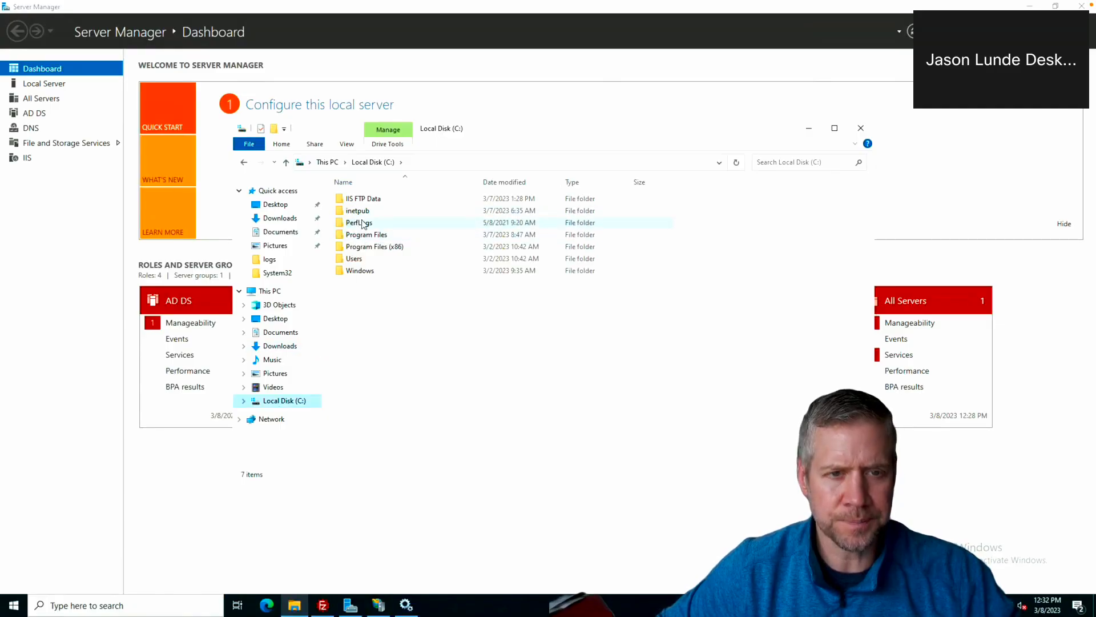
pyautogui.doubleClick(376, 236)
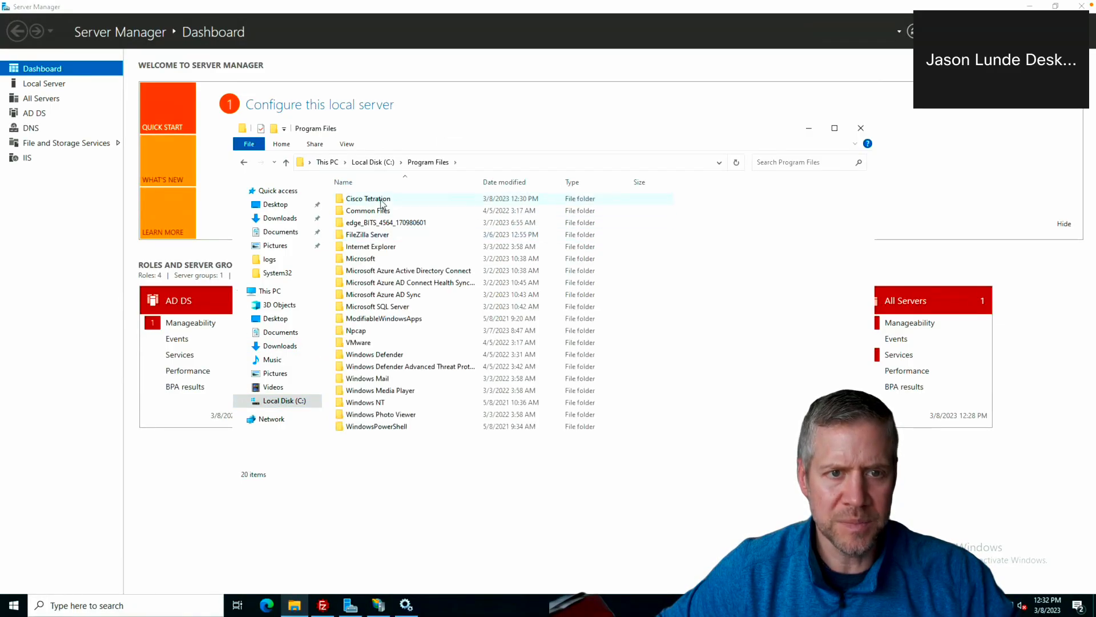
pyautogui.doubleClick(382, 199)
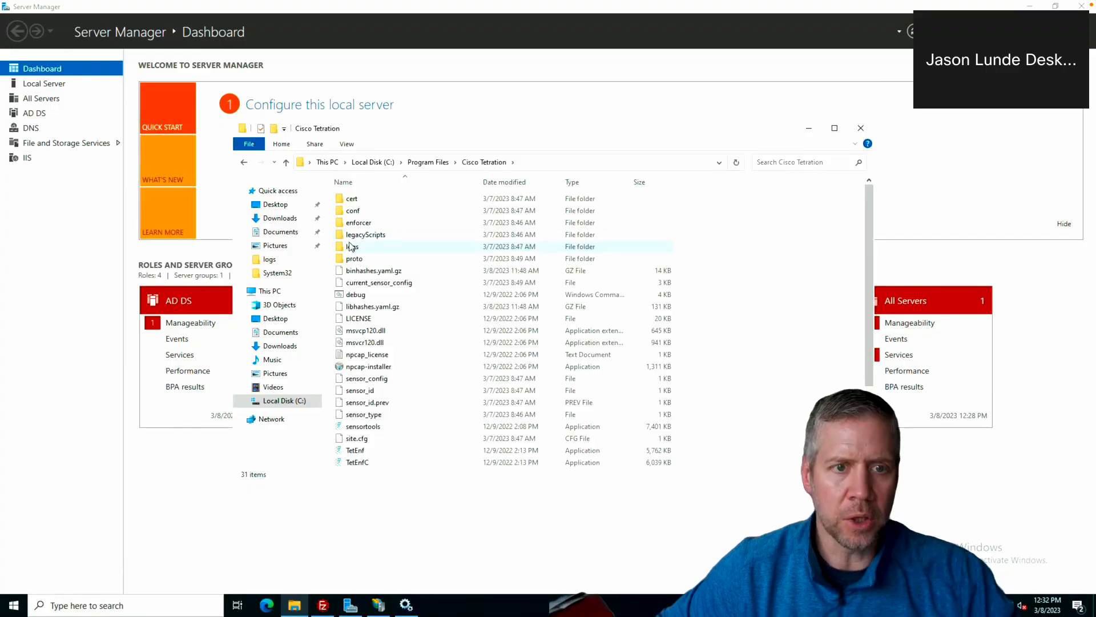
pyautogui.doubleClick(350, 247)
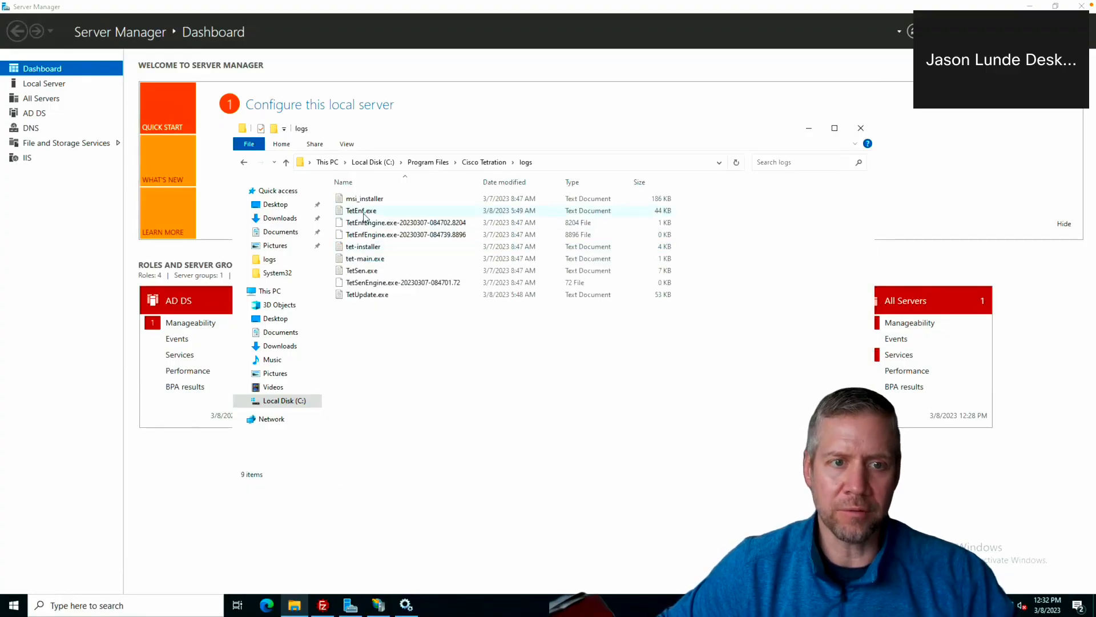
pyautogui.doubleClick(363, 211)
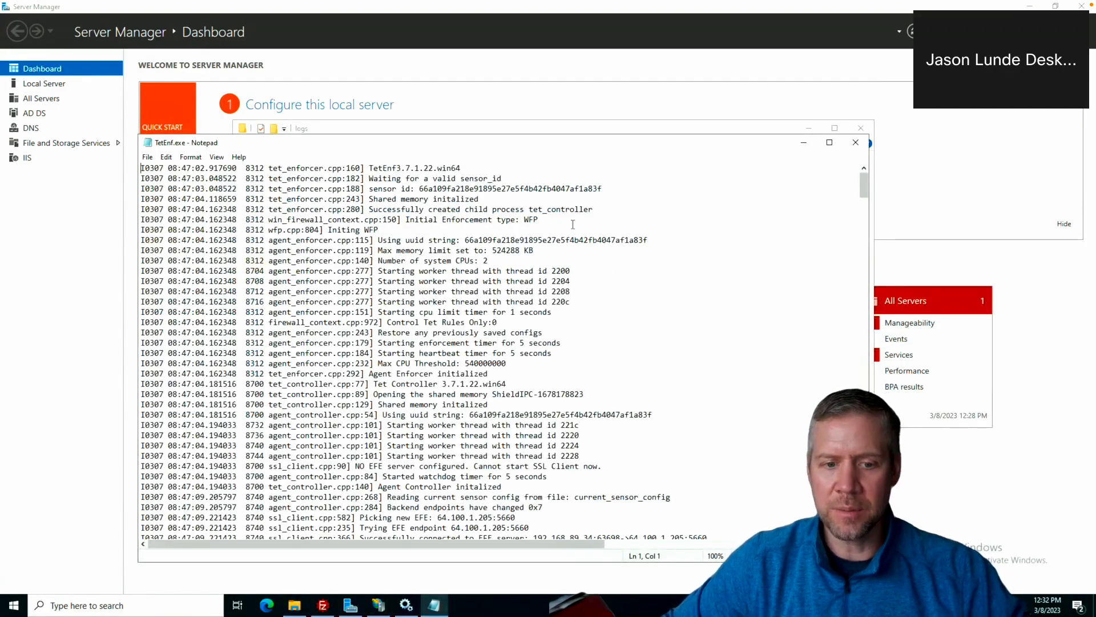
# Scroll to the latest policy-applied entries in the TetEnf.exe log, then minimize Notepad.
pyautogui.scroll(-20, 573, 225)
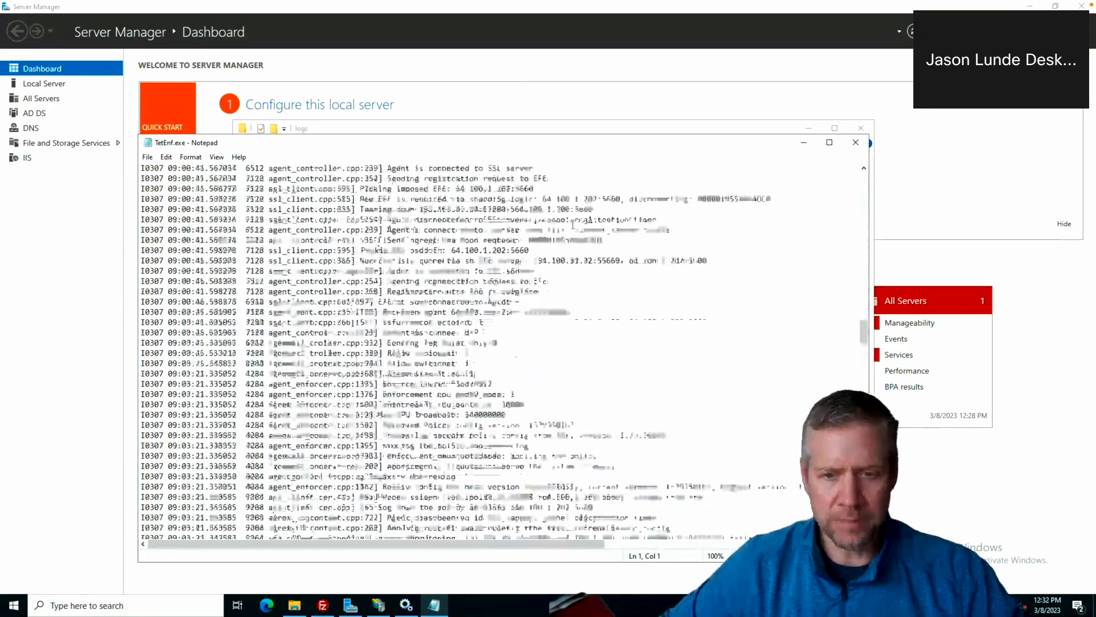
pyautogui.scroll(-20, 573, 224)
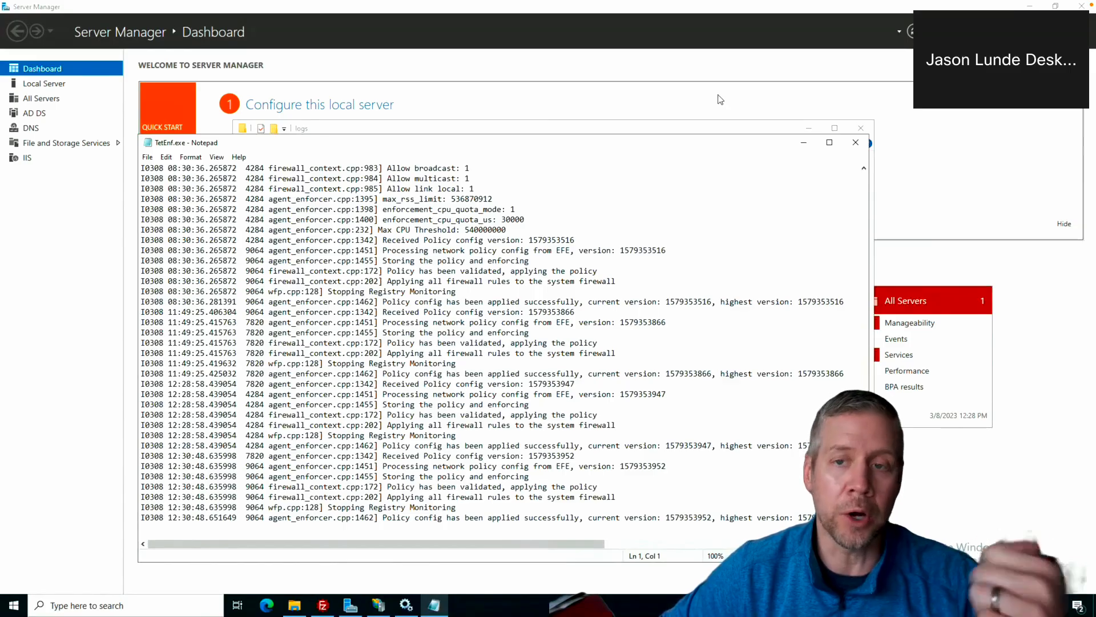
pyautogui.click(803, 142)
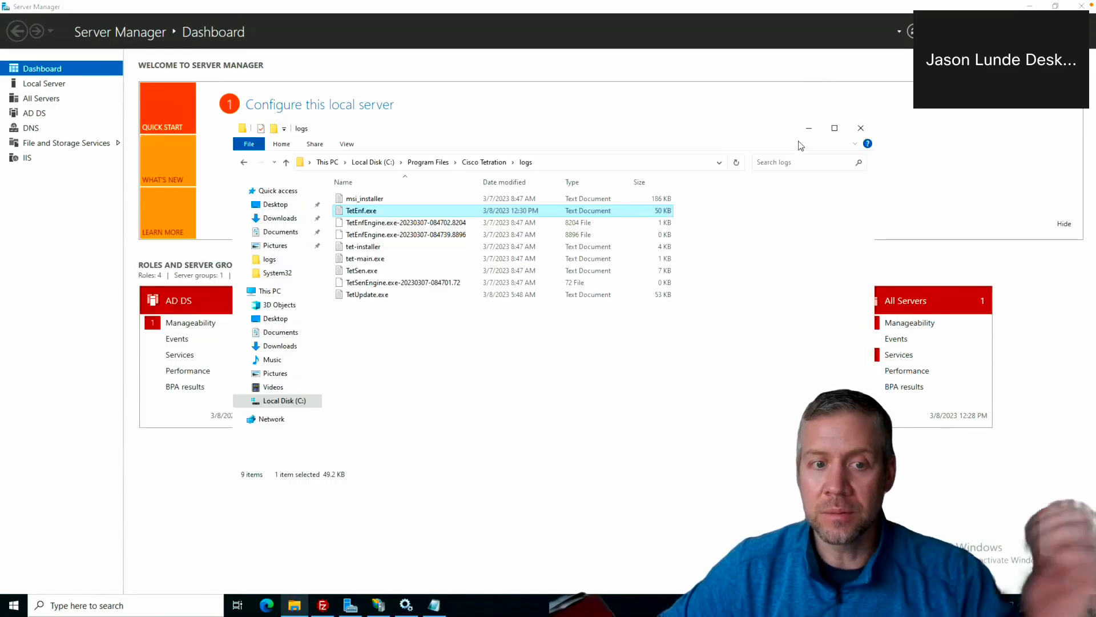
# Close the logs folder, reload 192.168.89.34 in Chrome, and shrink the window to reveal FileZilla.
pyautogui.click(861, 129)
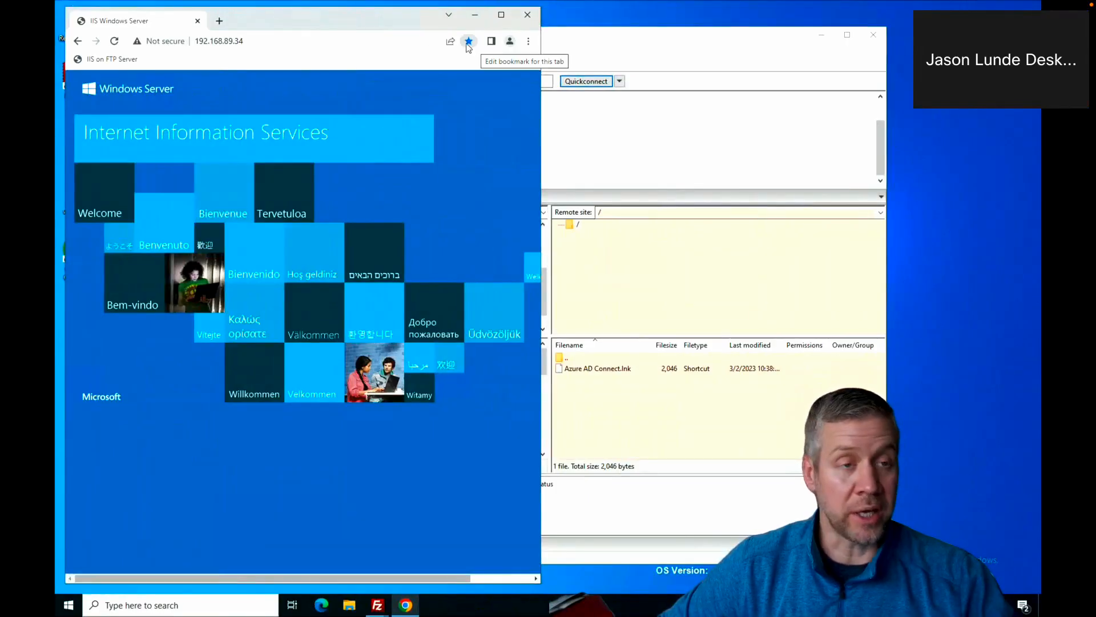
pyautogui.click(115, 41)
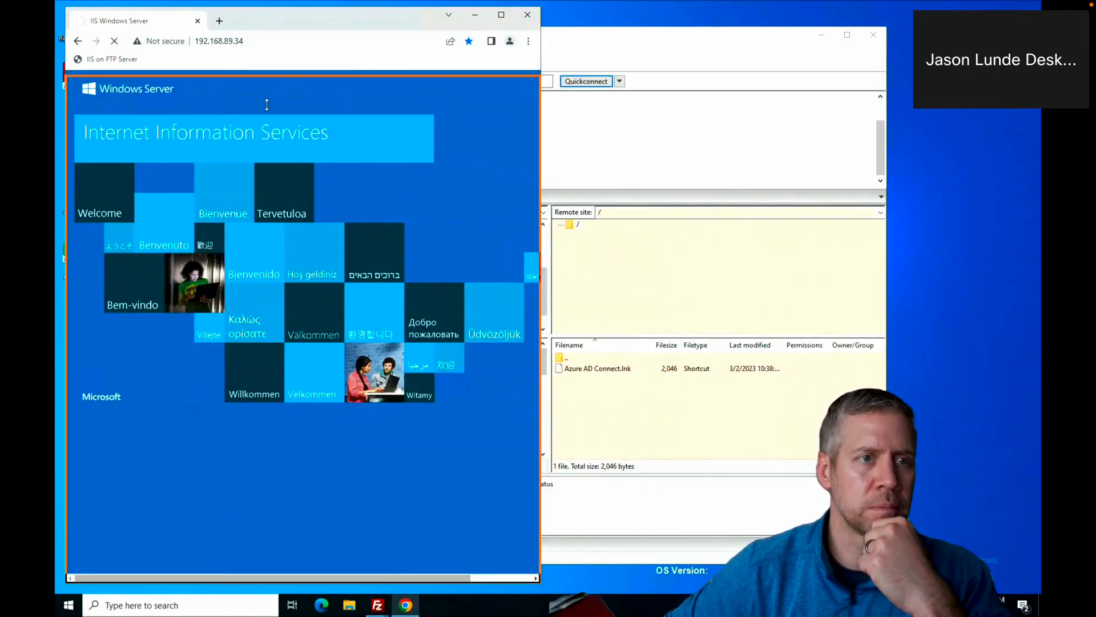
pyautogui.moveTo(275, 8); pyautogui.dragTo(266, 135)
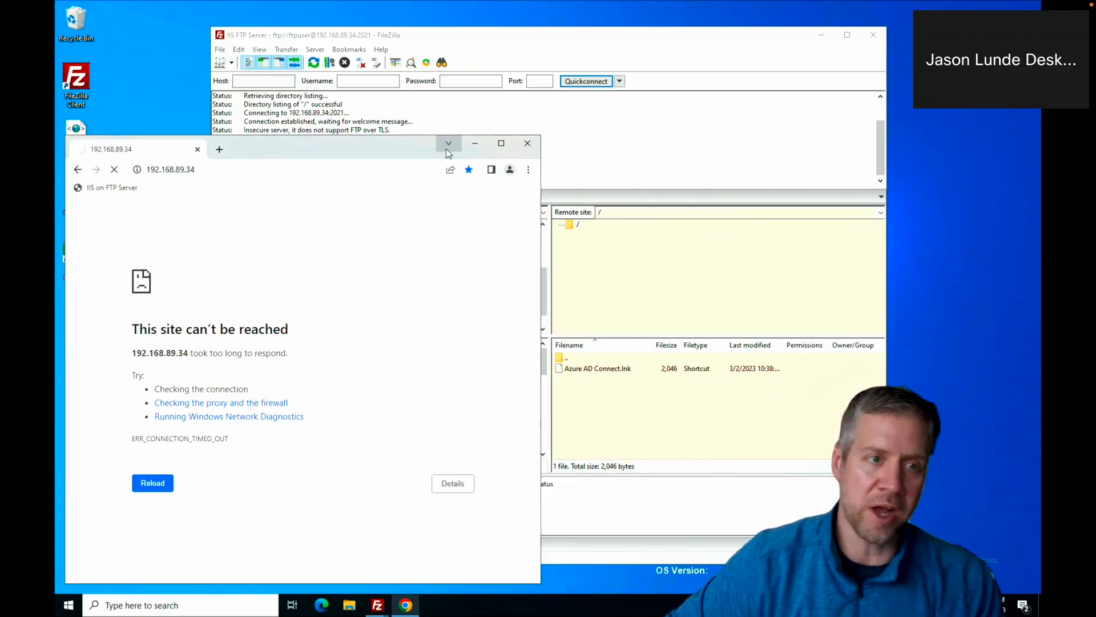
# Append port :8080 to the 192.168.89.34 address and load the page.
pyautogui.click(209, 167)
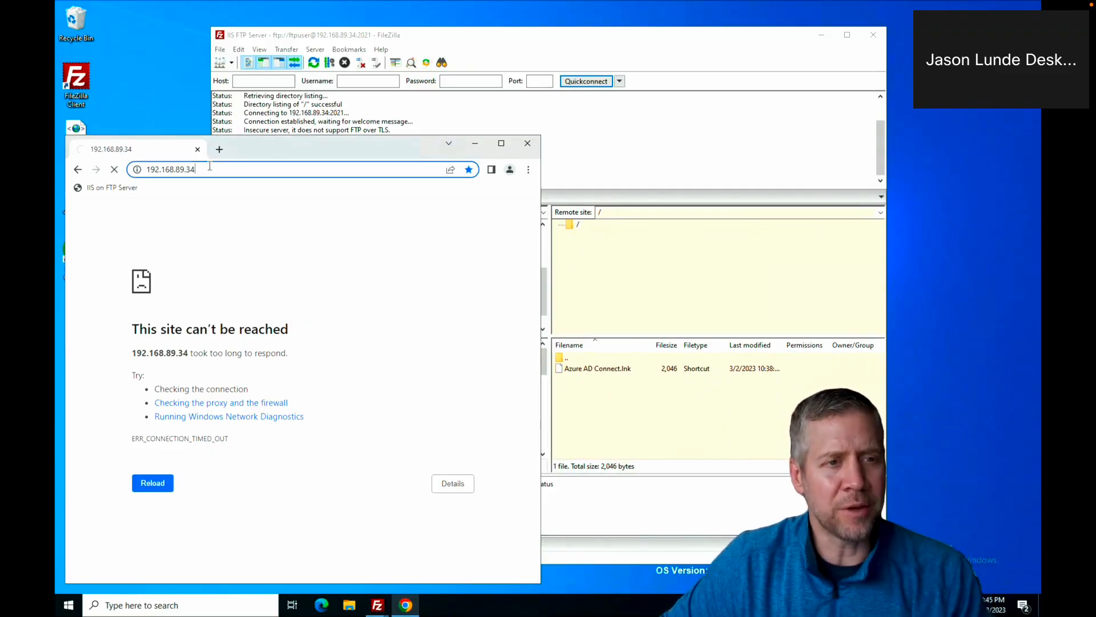
pyautogui.write(':8080')
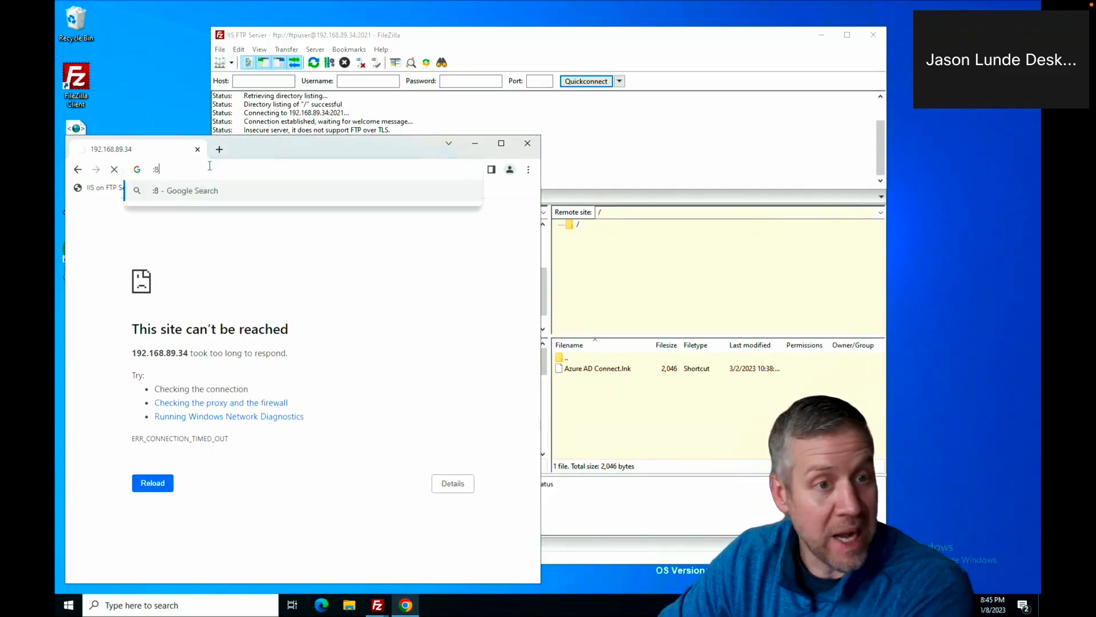
pyautogui.press('BackSpace')
pyautogui.press('BackSpace')
pyautogui.press('BackSpace')
pyautogui.press('BackSpace')
pyautogui.press('Escape')
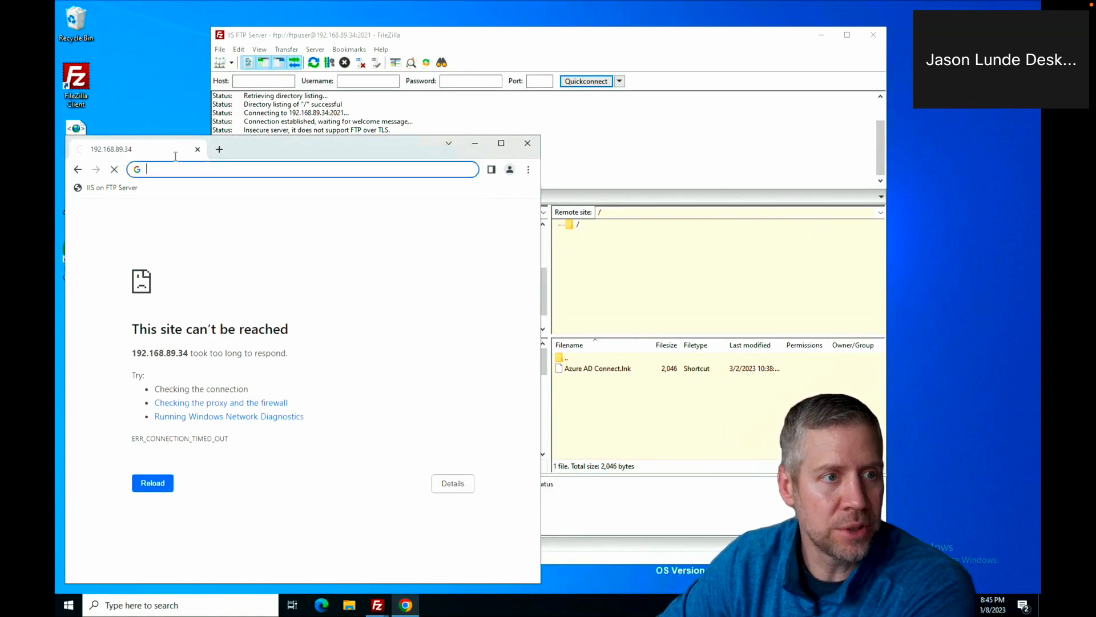
pyautogui.click(217, 169)
pyautogui.click(216, 169)
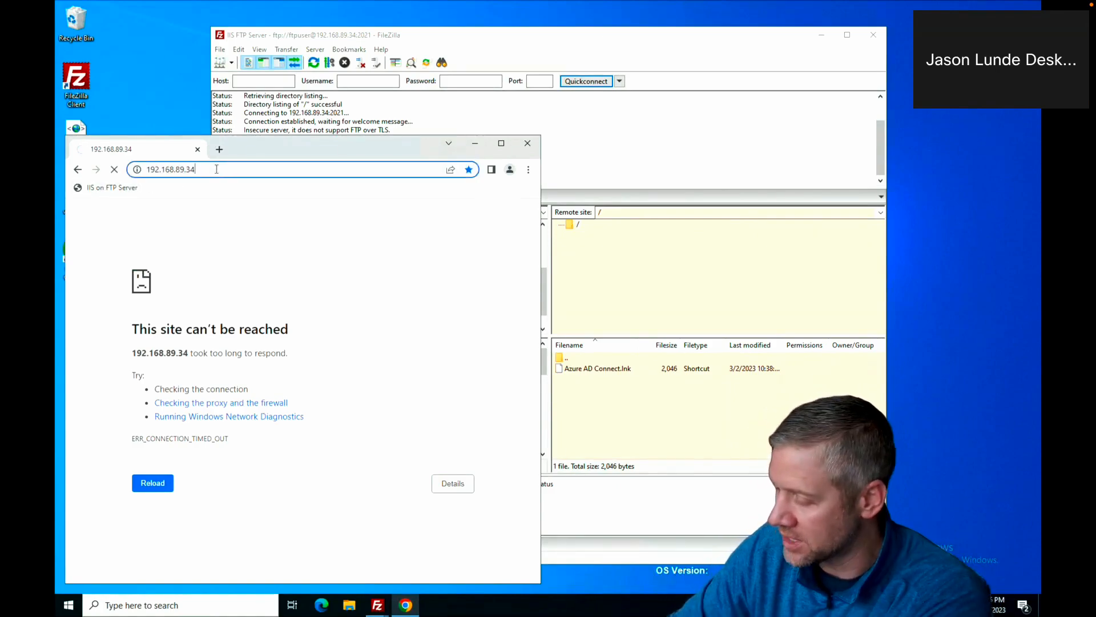
pyautogui.write(':8080')
pyautogui.press('Return')
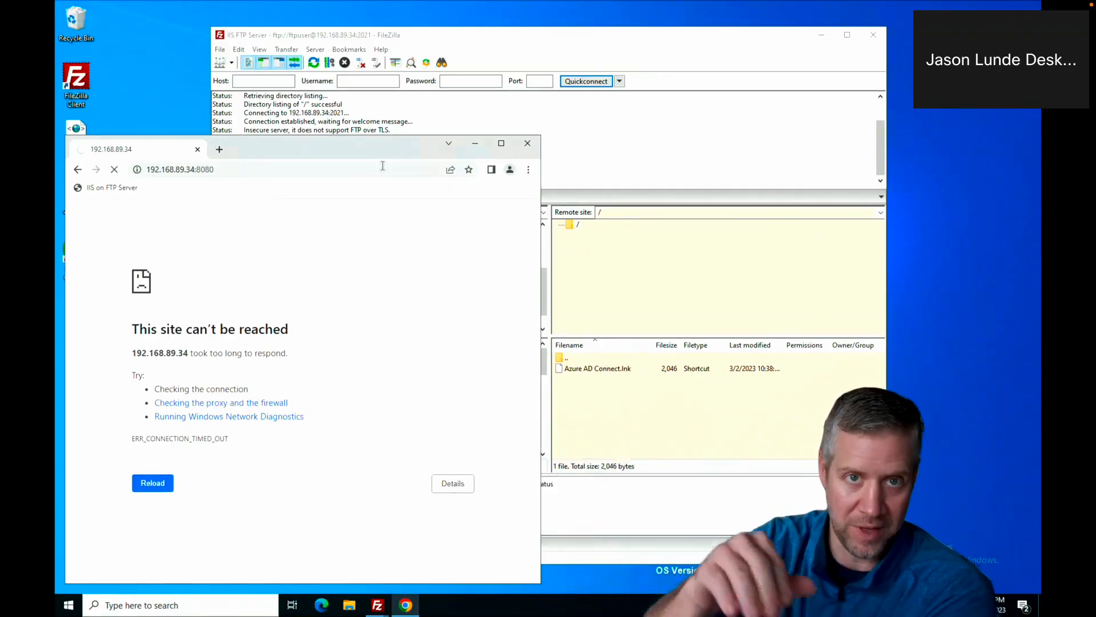
# Disconnect FileZilla and reconnect to the Filezilla FTP Server site, enlarging the message log.
pyautogui.click(549, 117)
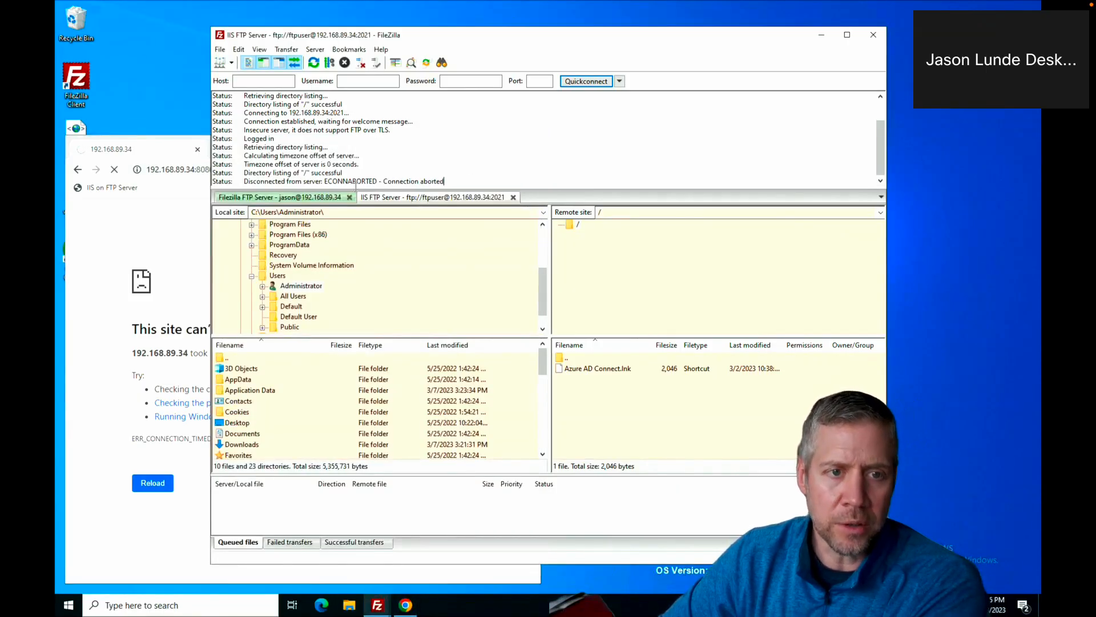
pyautogui.click(350, 198)
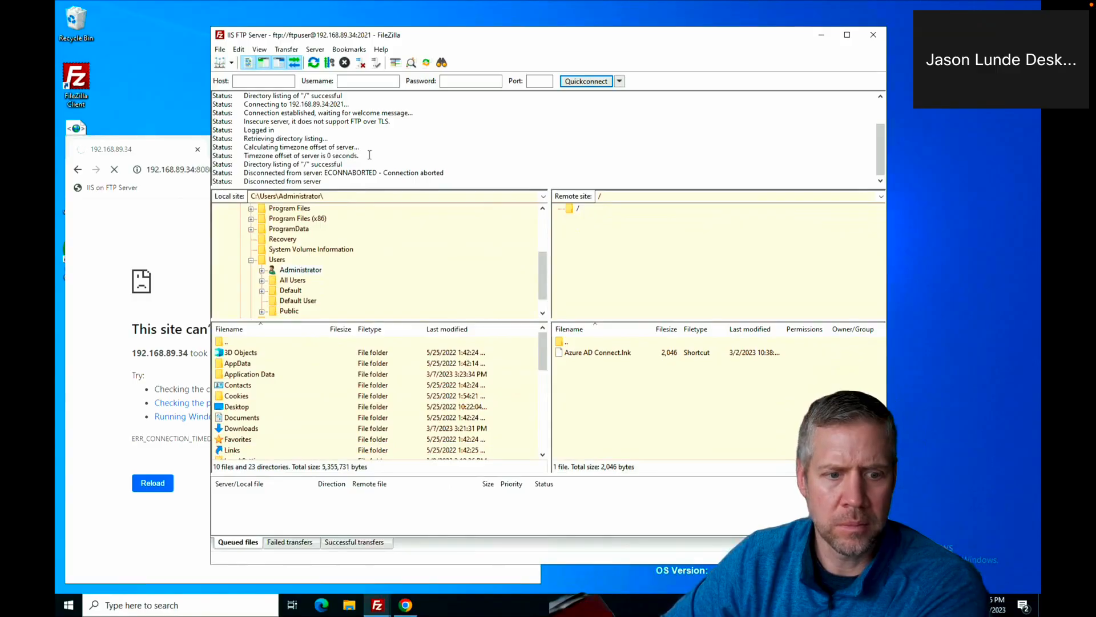
pyautogui.scroll(2, 296, 151)
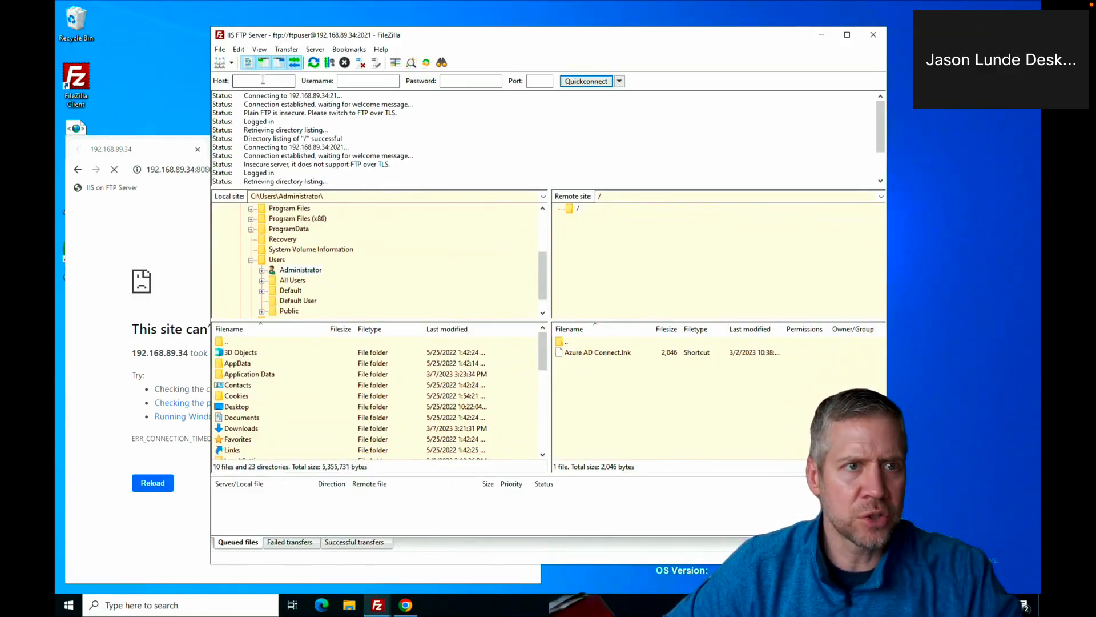
pyautogui.click(361, 64)
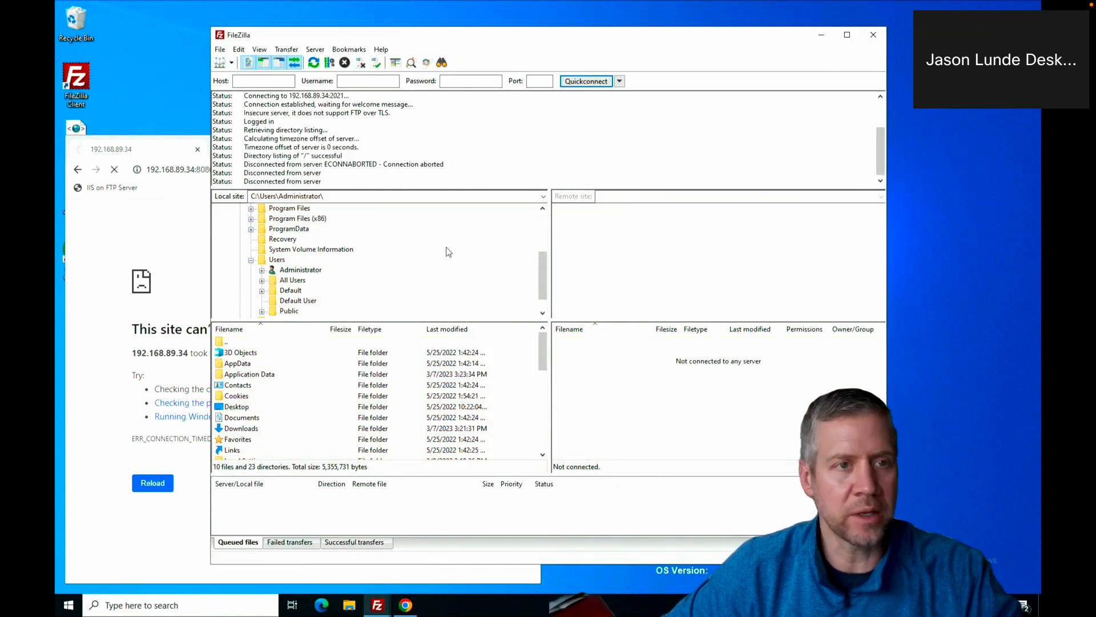
pyautogui.click(231, 63)
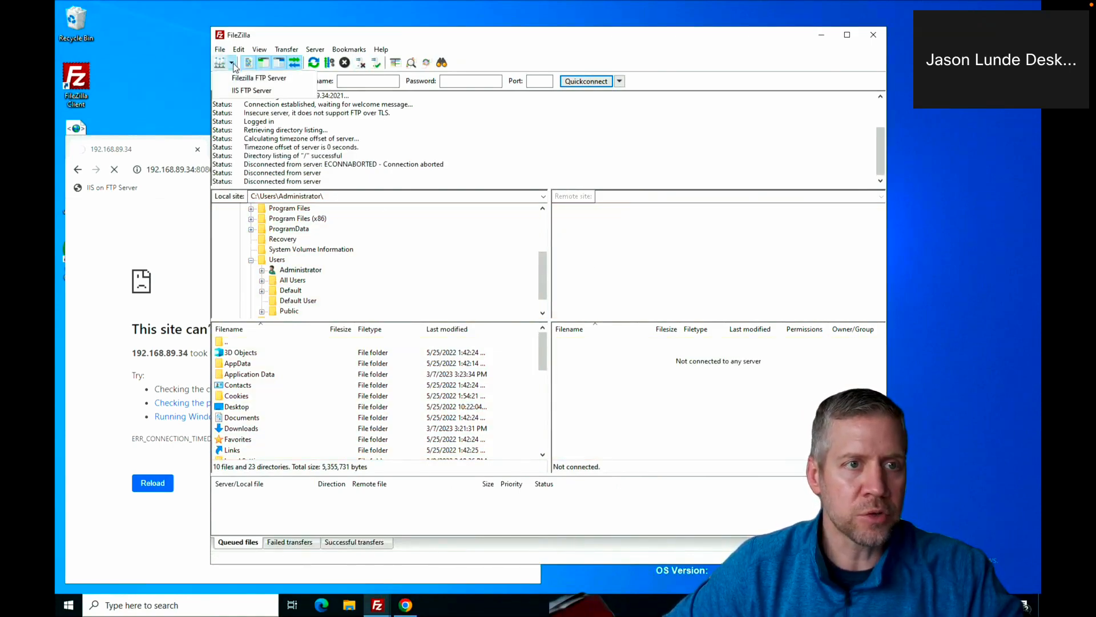
pyautogui.click(236, 79)
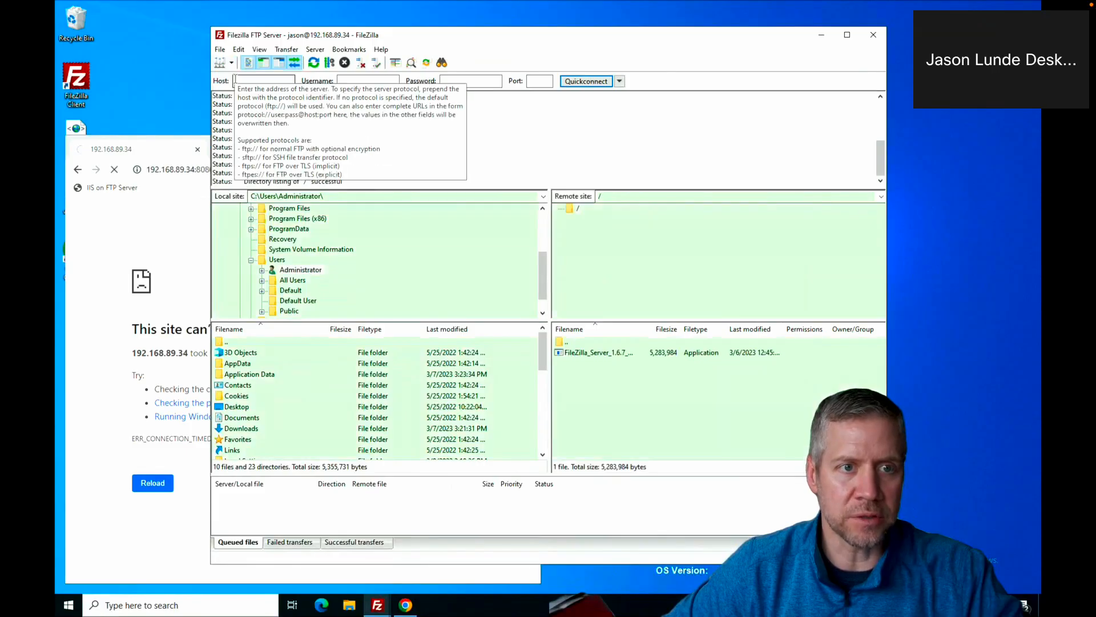
pyautogui.moveTo(366, 187); pyautogui.dragTo(366, 247)
pyautogui.moveTo(306, 264); pyautogui.dragTo(306, 267)
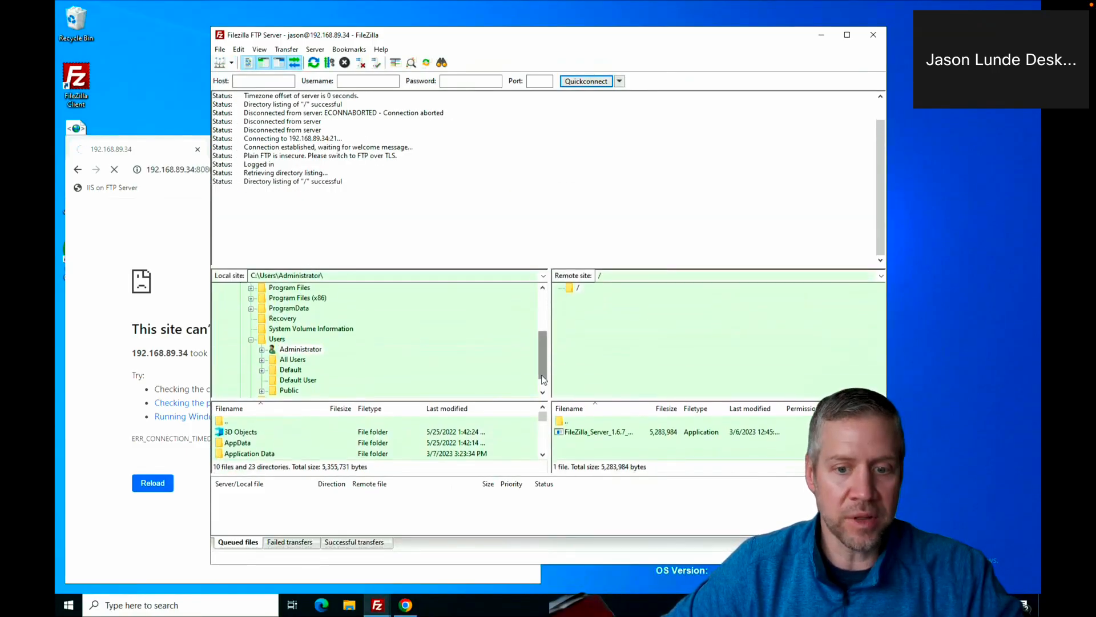
# Download FileZilla_Server_1.6.7_win64-setup.exe with the detailed log on, overwriting the local copy.
pyautogui.doubleClick(614, 438)
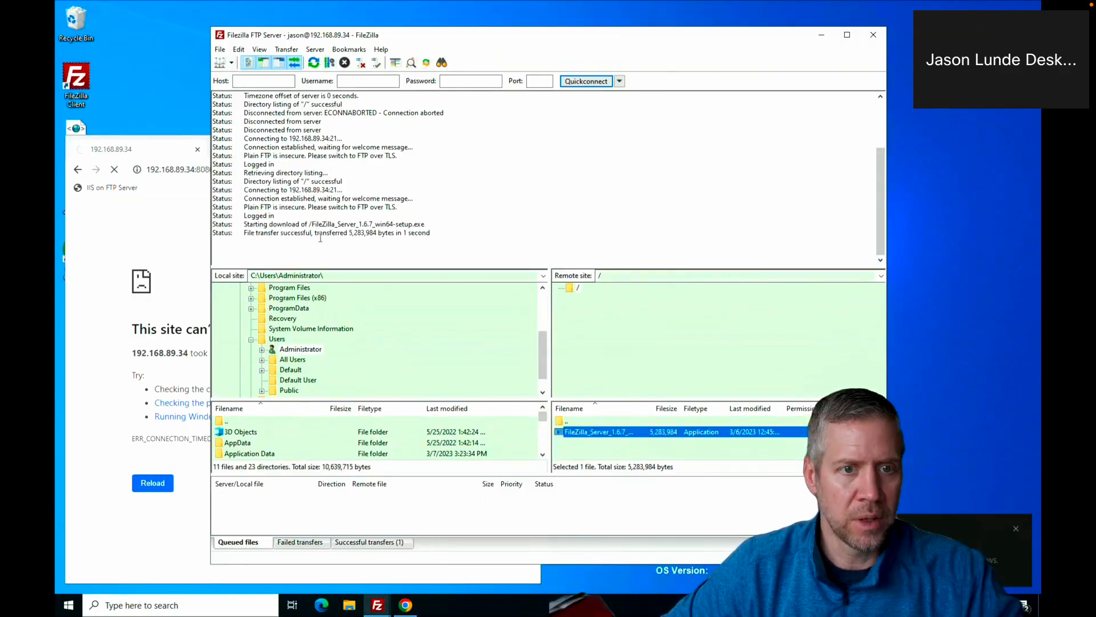
pyautogui.rightClick(303, 228)
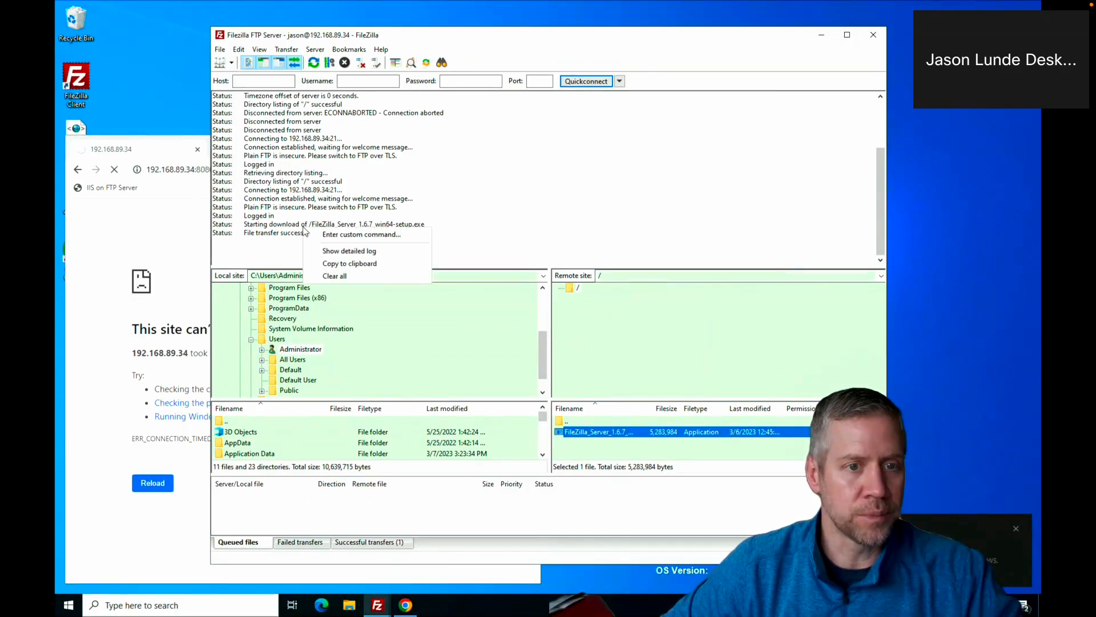
pyautogui.click(344, 252)
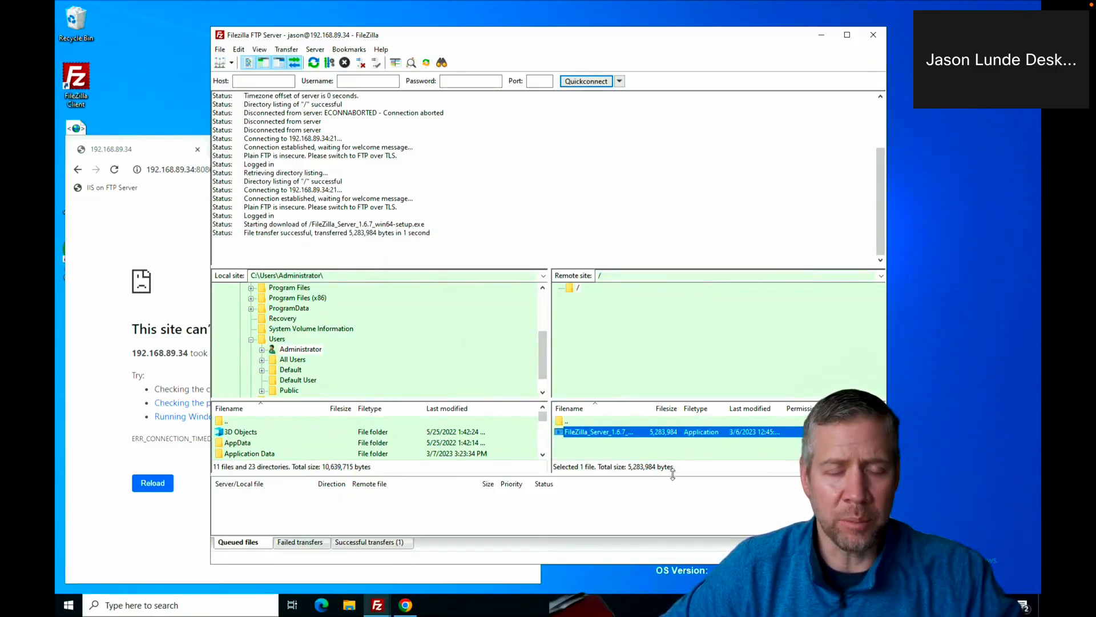
pyautogui.doubleClick(631, 433)
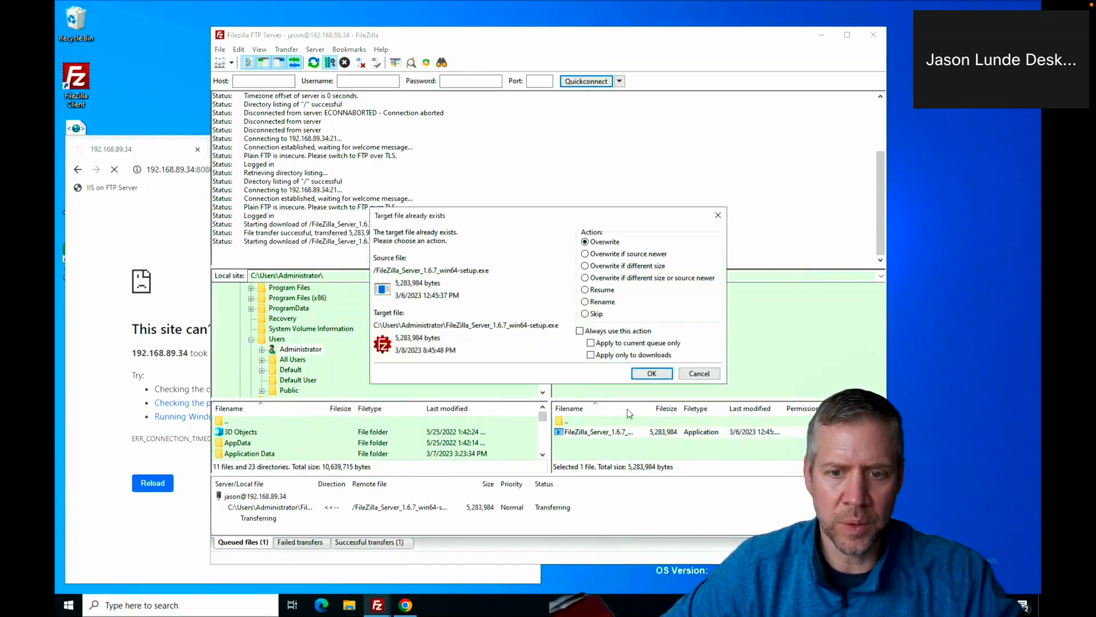
pyautogui.click(645, 374)
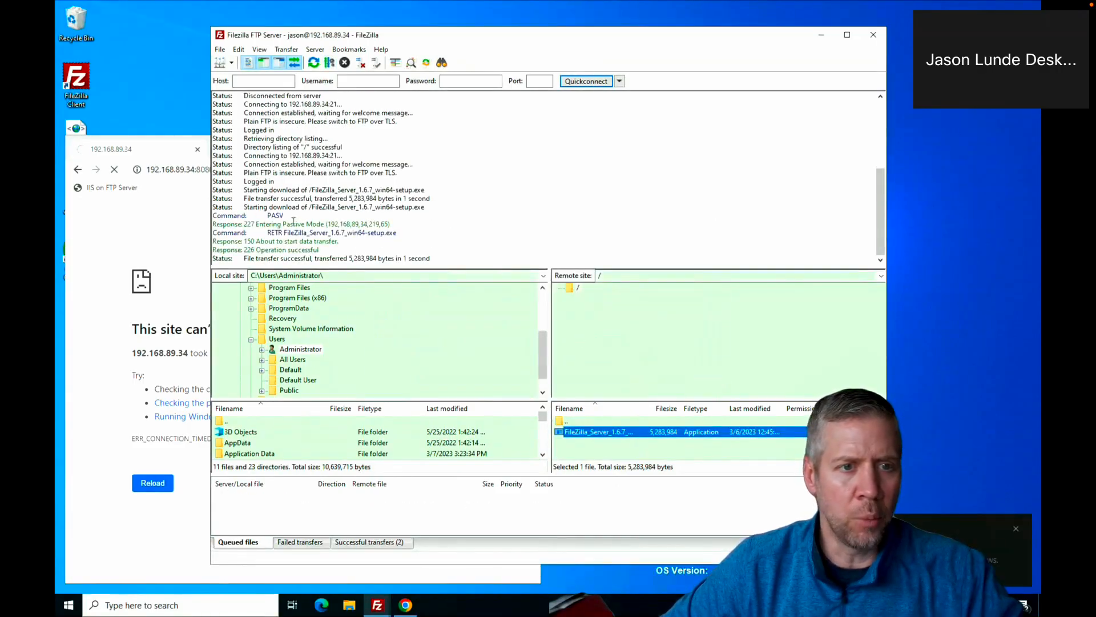
pyautogui.moveTo(293, 223); pyautogui.dragTo(371, 223)
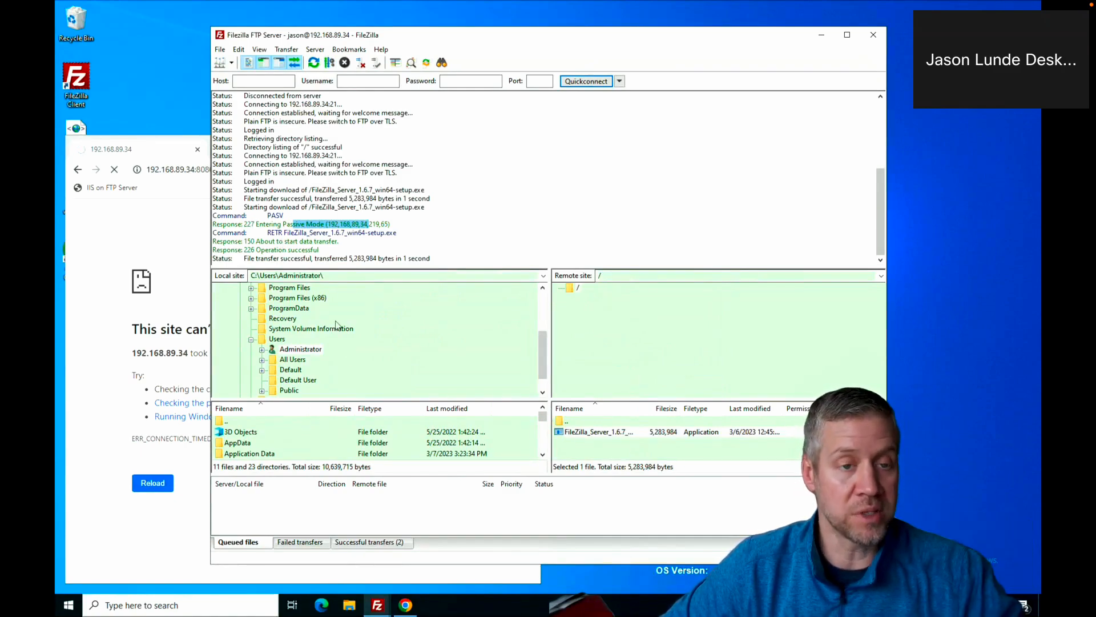
# Connect to the IIS FTP Server site on port 2021 in a new FileZilla tab.
pyautogui.click(231, 63)
pyautogui.click(237, 92)
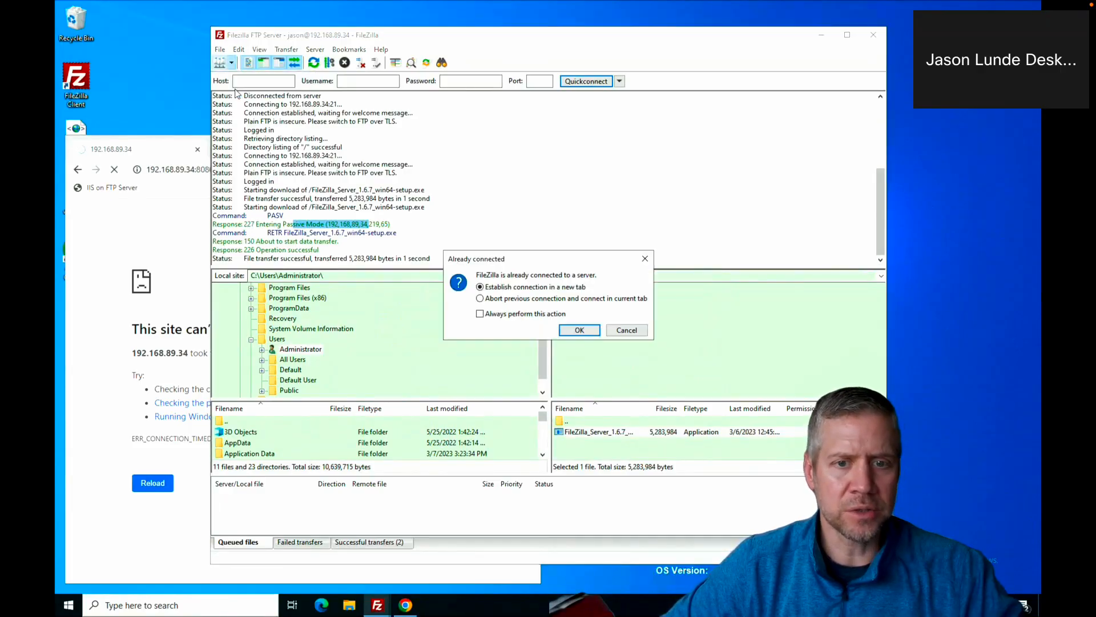
pyautogui.click(577, 331)
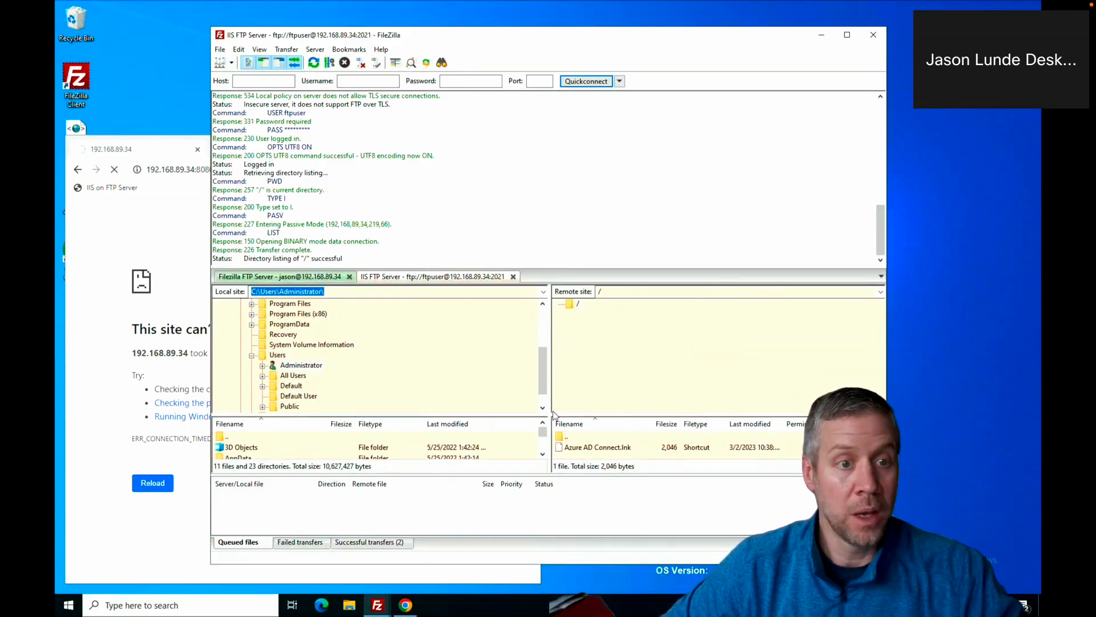
pyautogui.rightClick(397, 192)
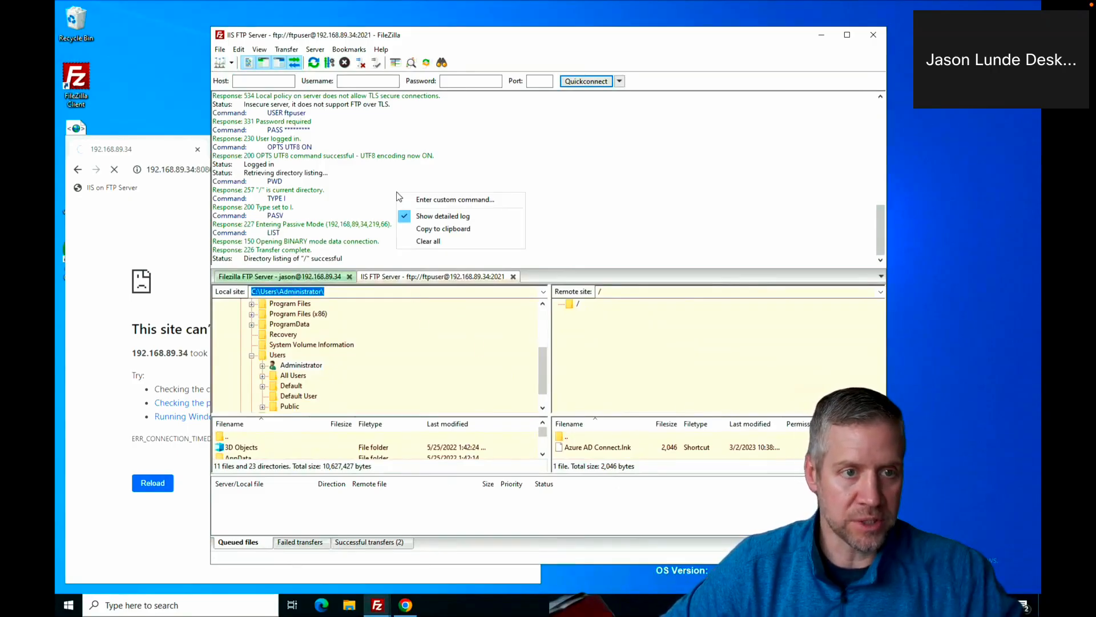
pyautogui.click(632, 186)
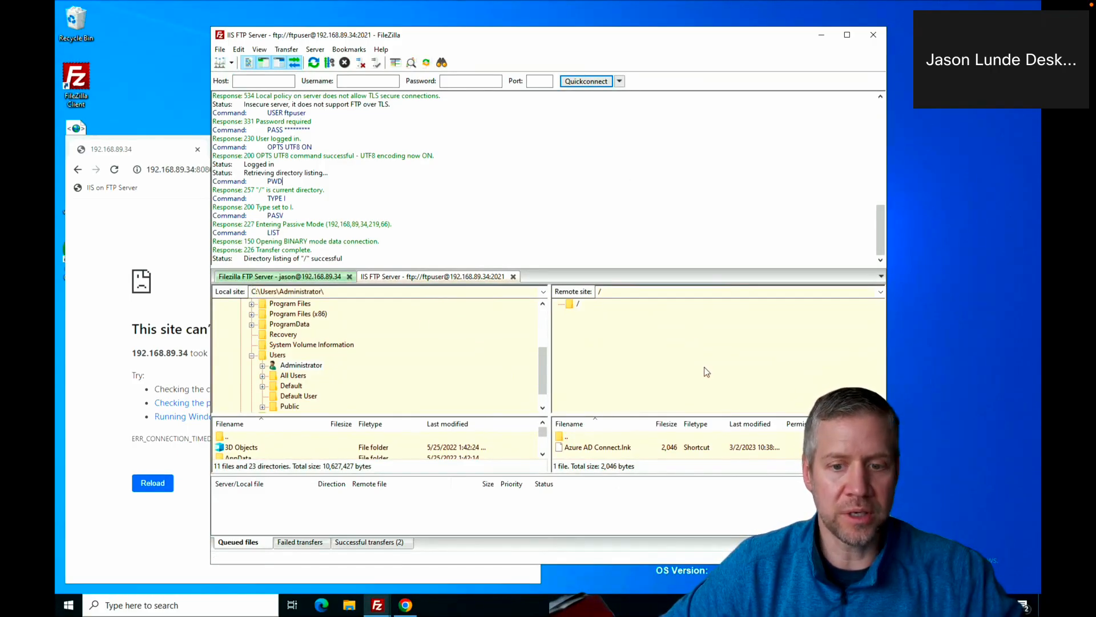
# Download Azure AD Connect.lnk, then retry the IIS on FTP Server web page in Chrome.
pyautogui.doubleClick(613, 448)
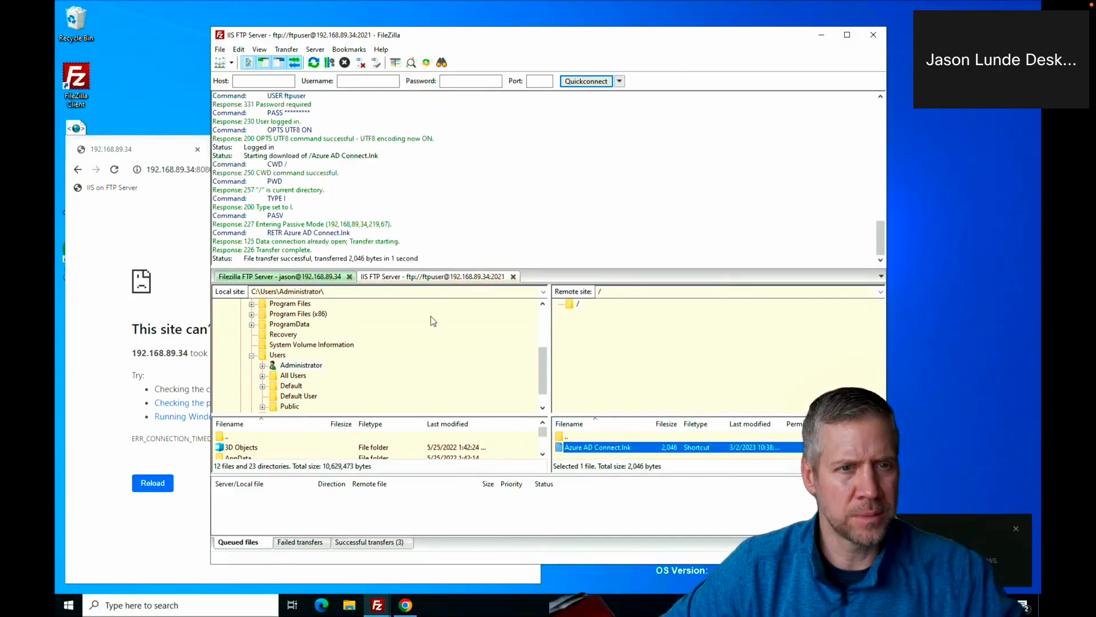
pyautogui.moveTo(321, 224); pyautogui.dragTo(363, 224)
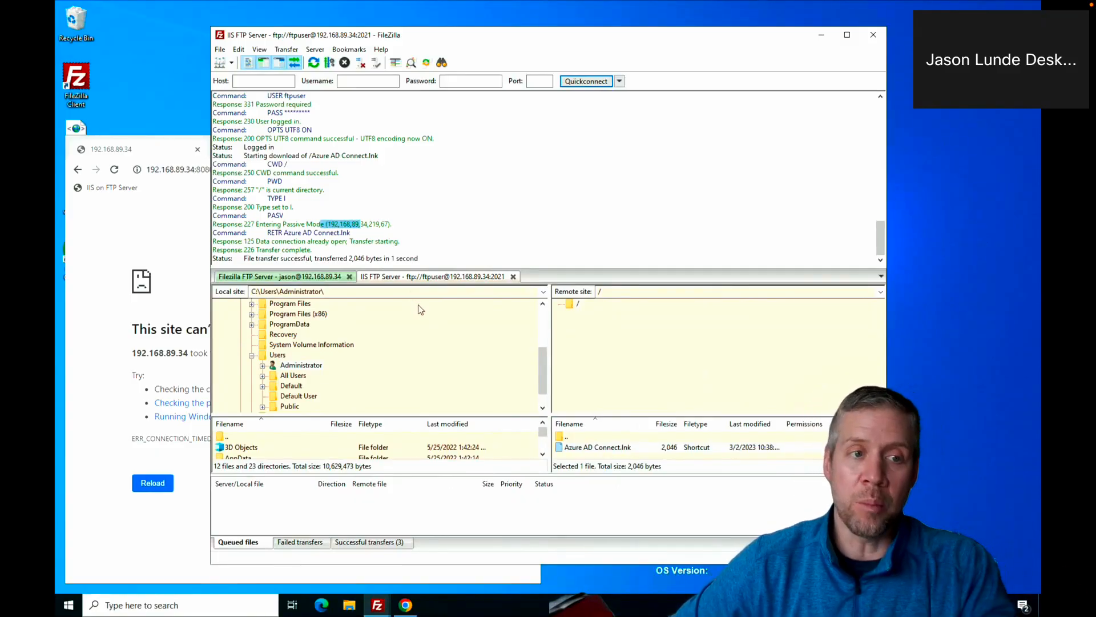
pyautogui.click(135, 222)
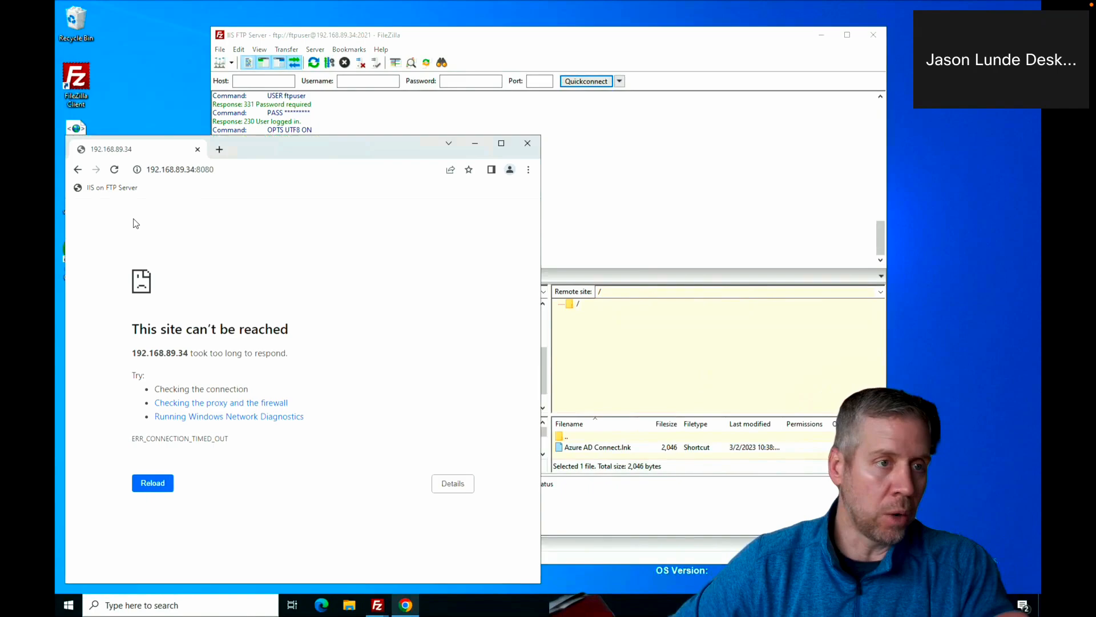
pyautogui.click(113, 188)
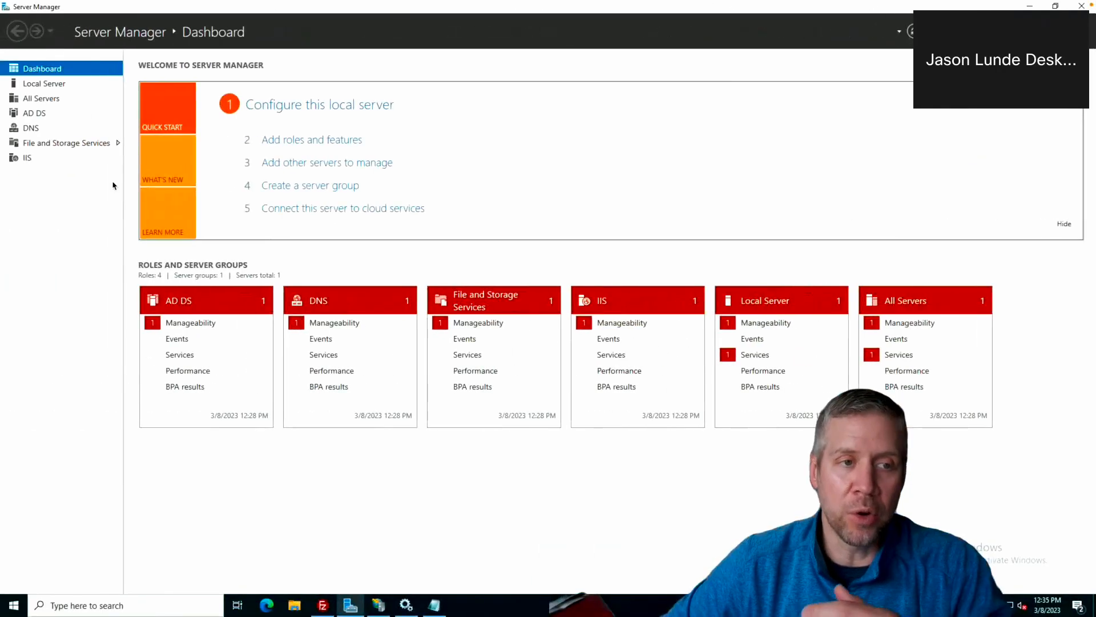
# Open FTP Servers' Enforcement view, select the latest Rejected chart point, and filter to escaped flows.
pyautogui.hotkey('ctrl', 'Left')
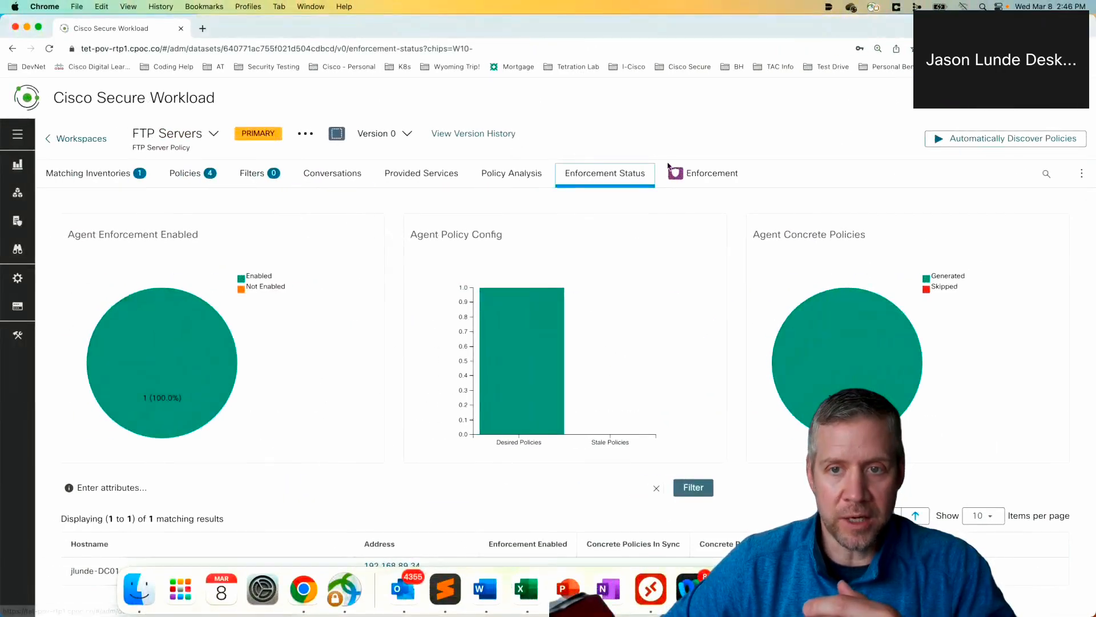
pyautogui.click(688, 173)
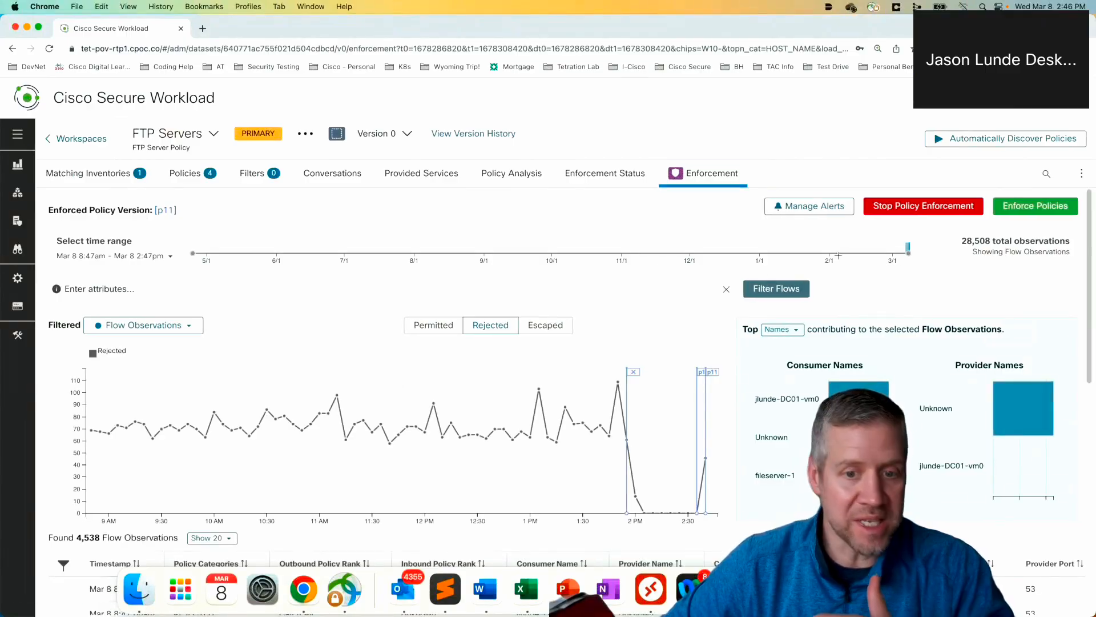
pyautogui.click(715, 443)
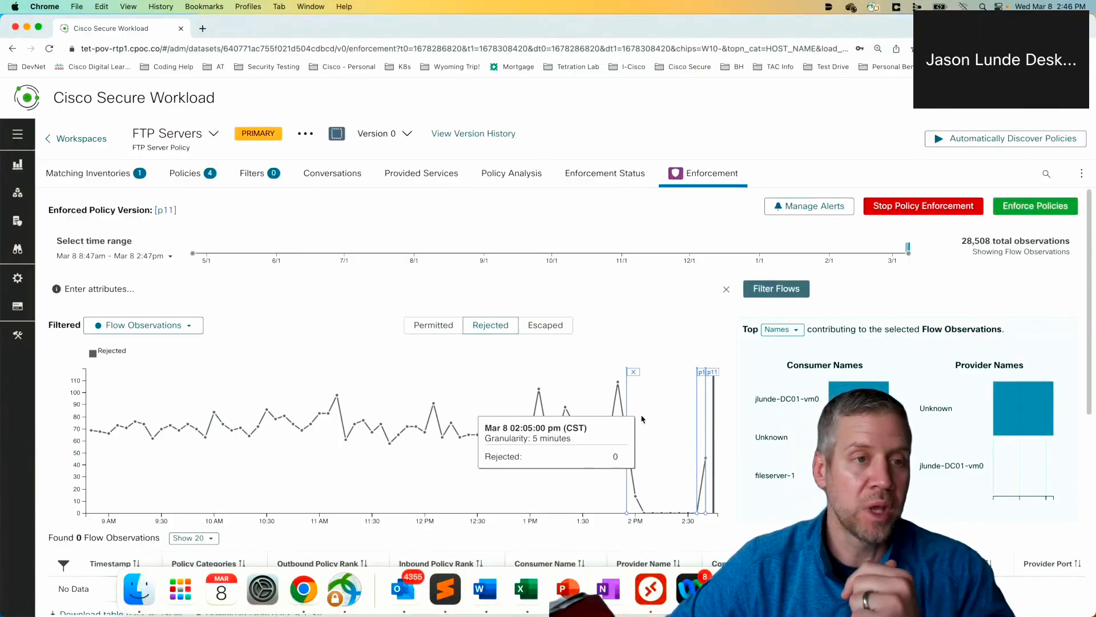
pyautogui.click(548, 326)
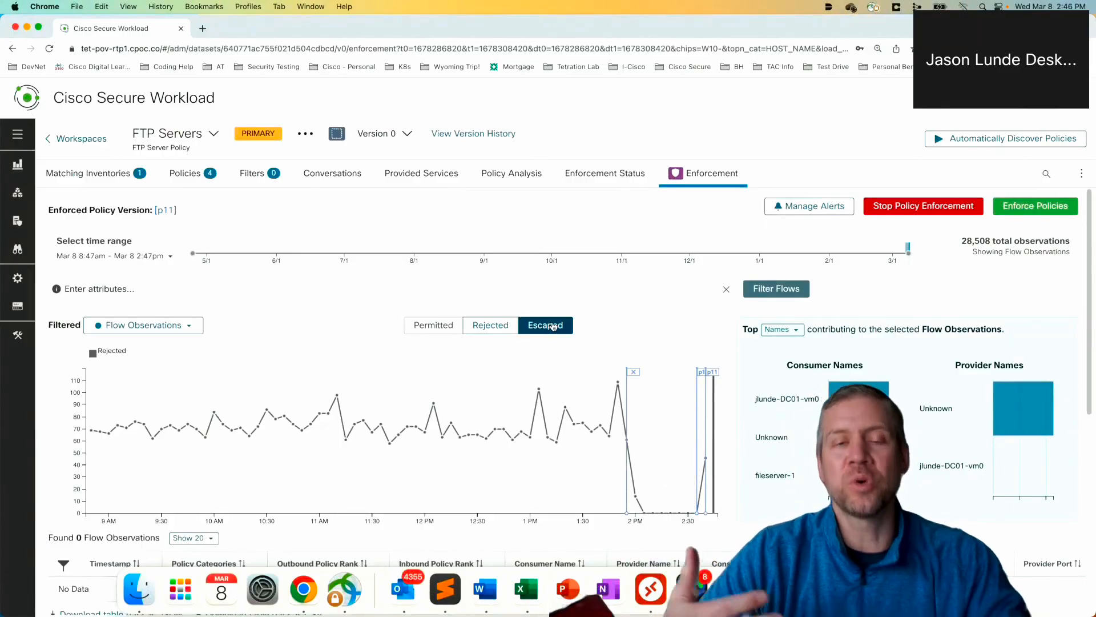